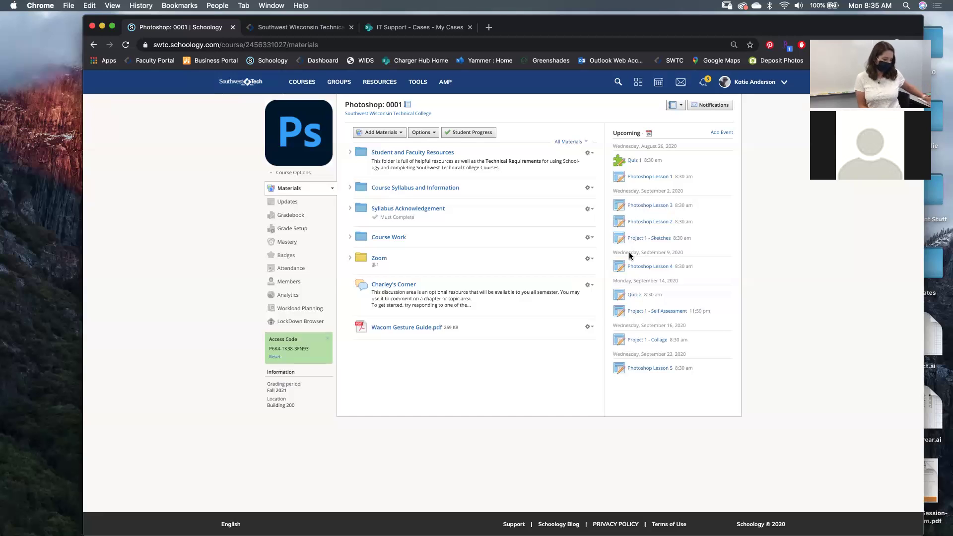
Step: Find 01Start.psd in the Lesson01 folder of the OneDrive lesson files and open it in Photoshop
{"action": "mouse_move", "coordinate": [242, 526]}
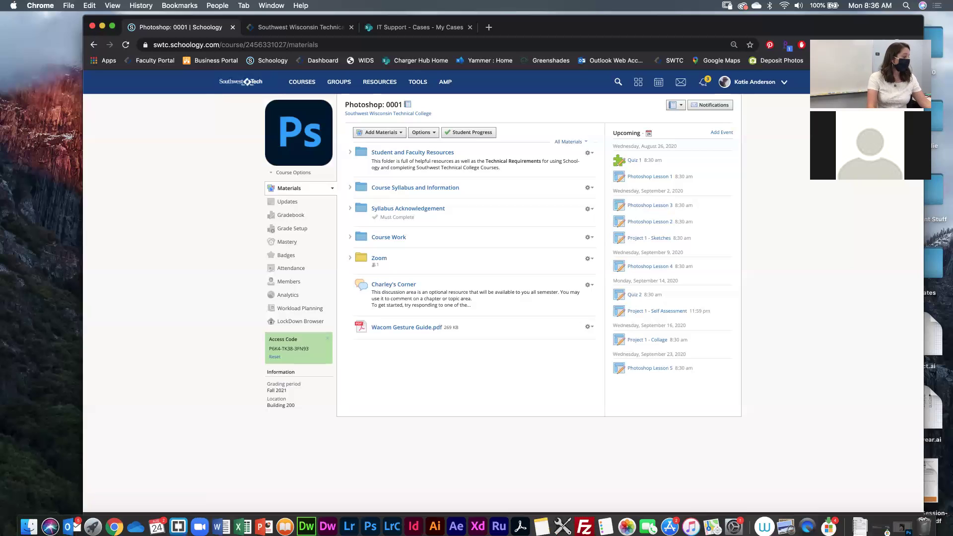
{"action": "left_click", "coordinate": [28, 522]}
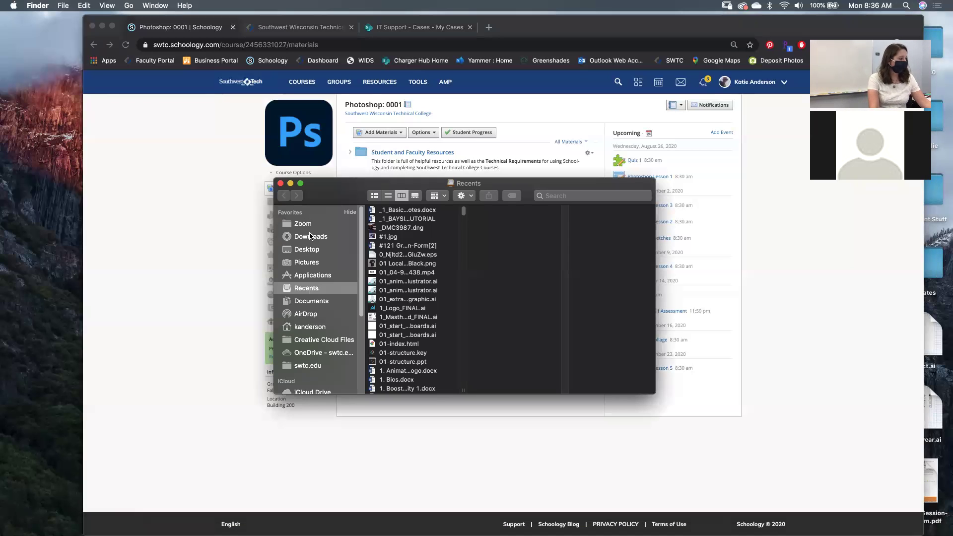
{"action": "left_click", "coordinate": [304, 353]}
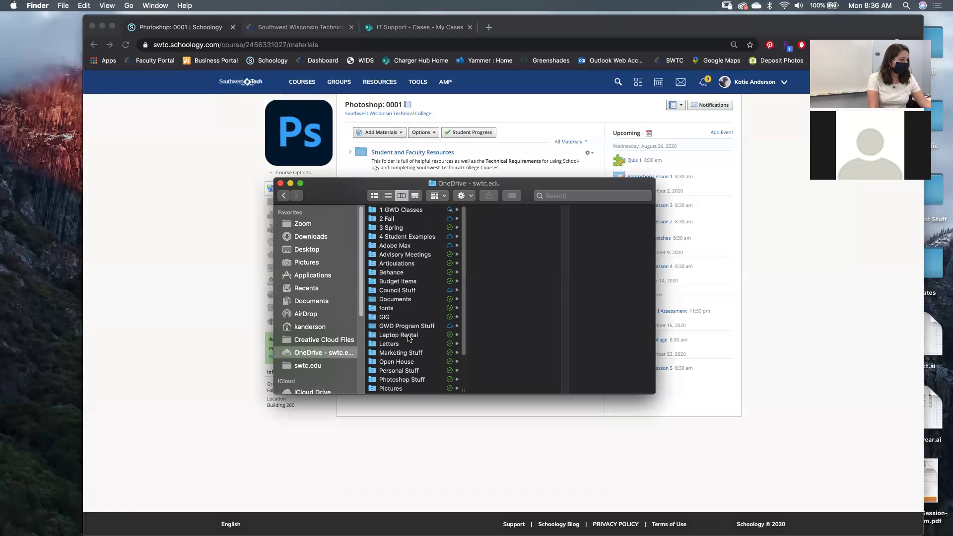
{"action": "left_click", "coordinate": [390, 221]}
{"action": "left_click", "coordinate": [496, 263]}
{"action": "left_click", "coordinate": [577, 228]}
{"action": "left_click", "coordinate": [580, 210]}
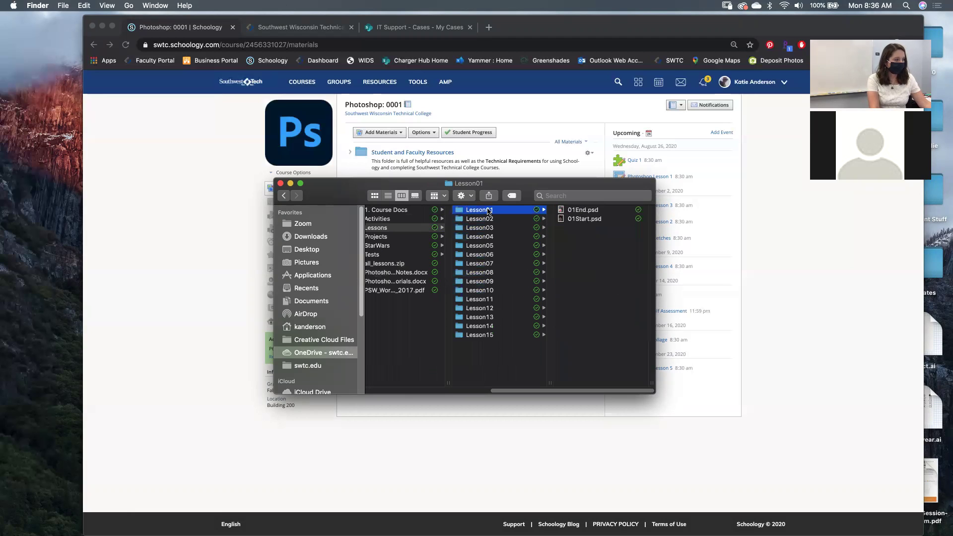
{"action": "left_click", "coordinate": [575, 221]}
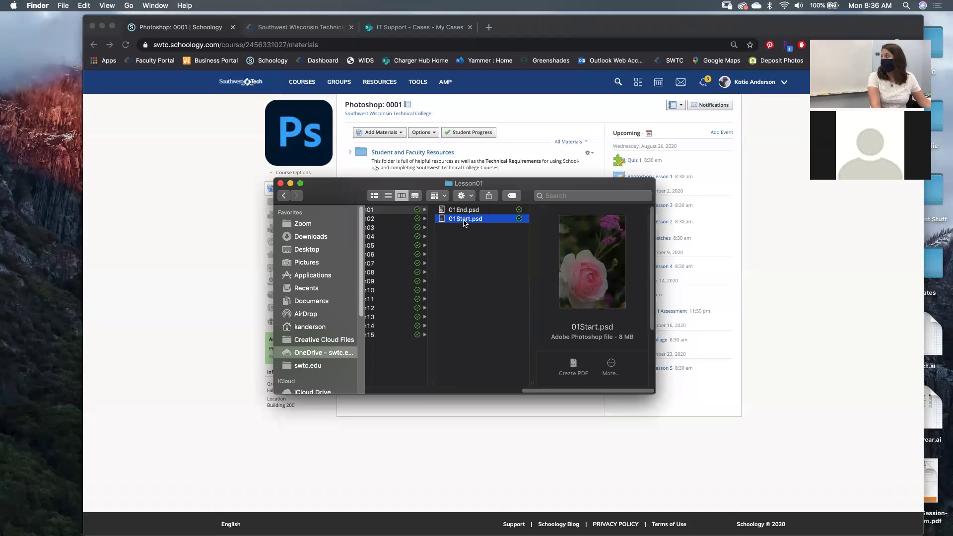
{"action": "left_click_drag", "start_coordinate": [466, 223], "coordinate": [371, 523]}
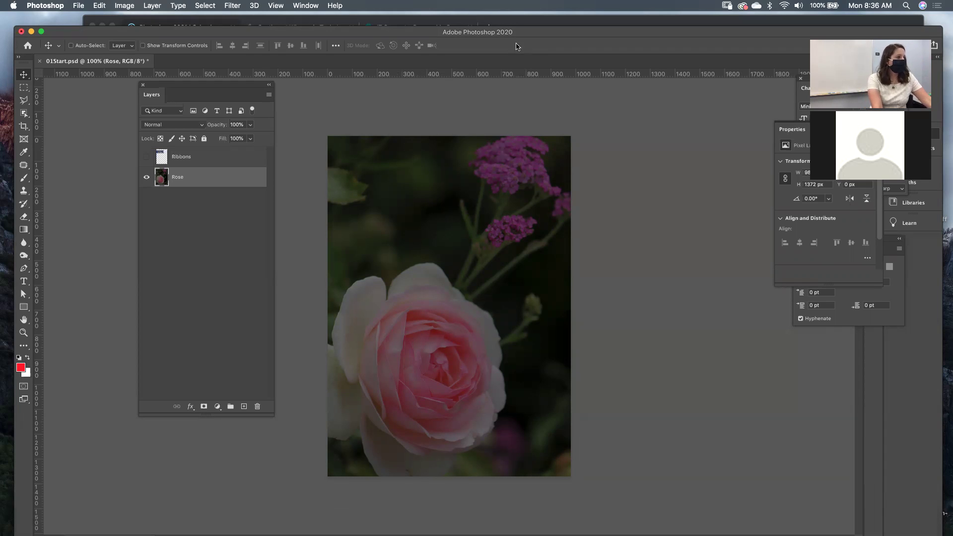
Step: Enlarge the Photoshop window, show the Ribbons layer, and reposition the floating Layers panel beside the image
{"action": "double_click", "coordinate": [538, 32]}
{"action": "left_click_drag", "start_coordinate": [244, 93], "coordinate": [206, 87]}
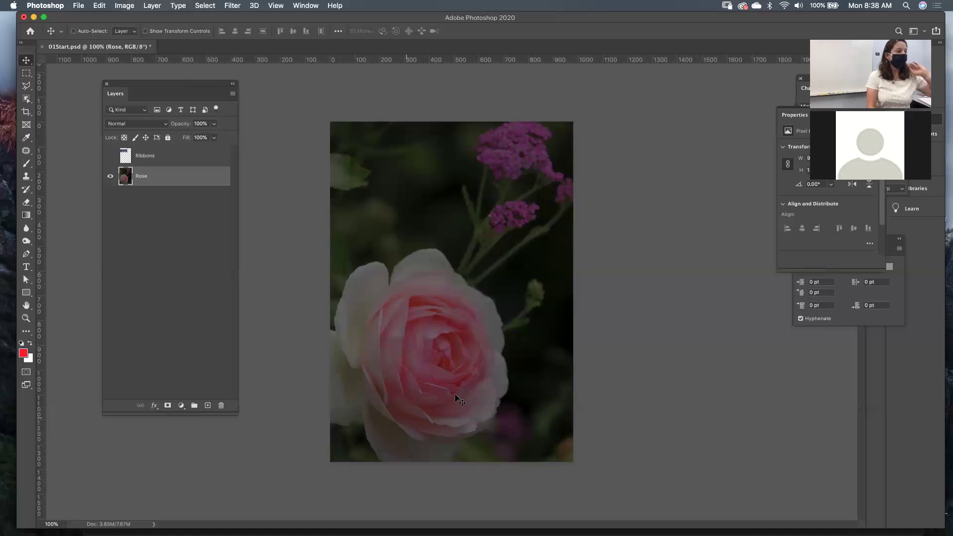
{"action": "left_click", "coordinate": [110, 156]}
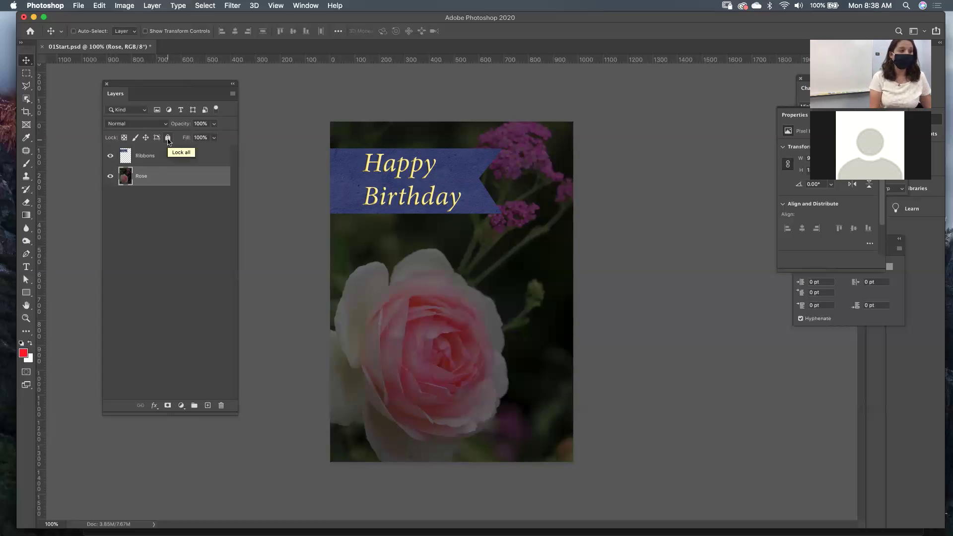
{"action": "left_click_drag", "start_coordinate": [177, 83], "coordinate": [203, 86]}
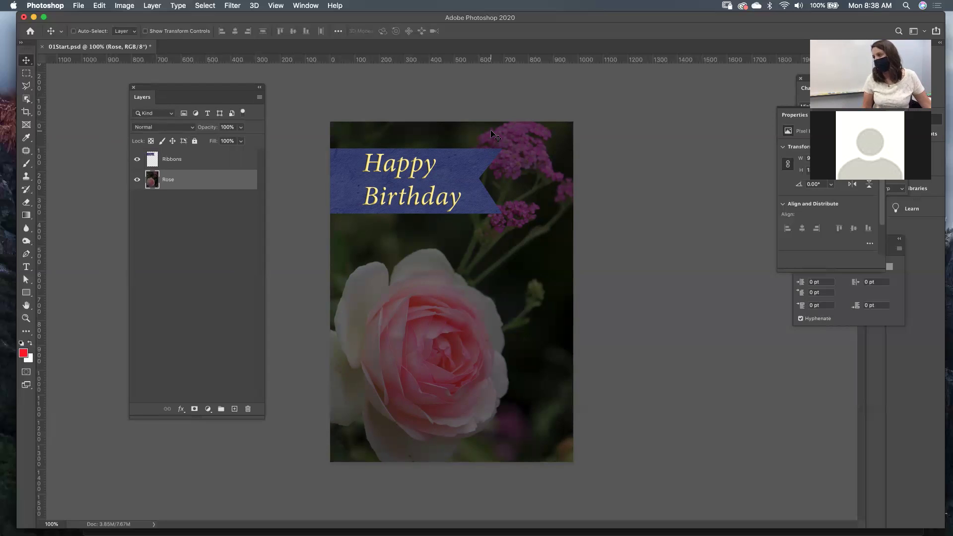
Step: Collapse the Adjustments panel and dock the floating Paragraph, Character and Properties panels as icons in the collapsed panel column
{"action": "left_click_drag", "start_coordinate": [784, 119], "coordinate": [722, 290]}
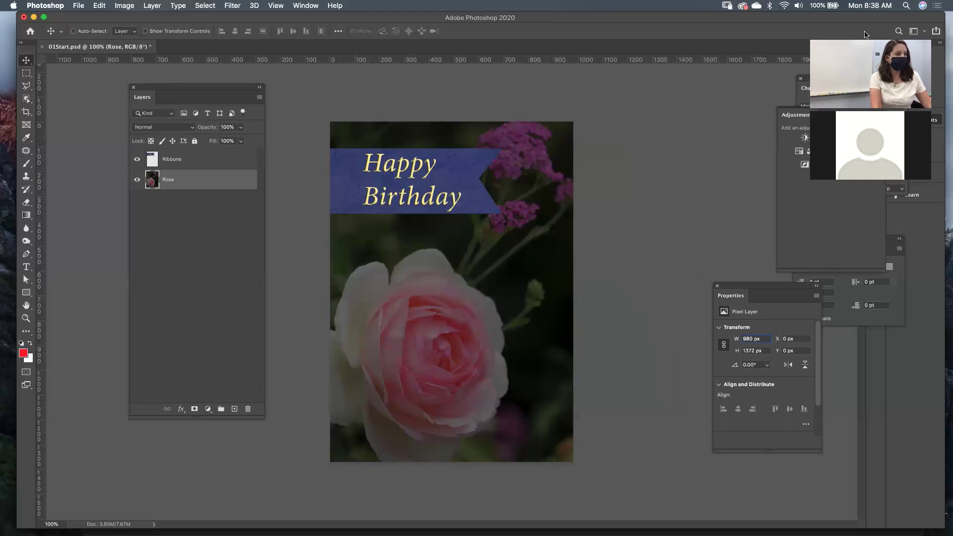
{"action": "left_click_drag", "start_coordinate": [801, 79], "coordinate": [708, 90]}
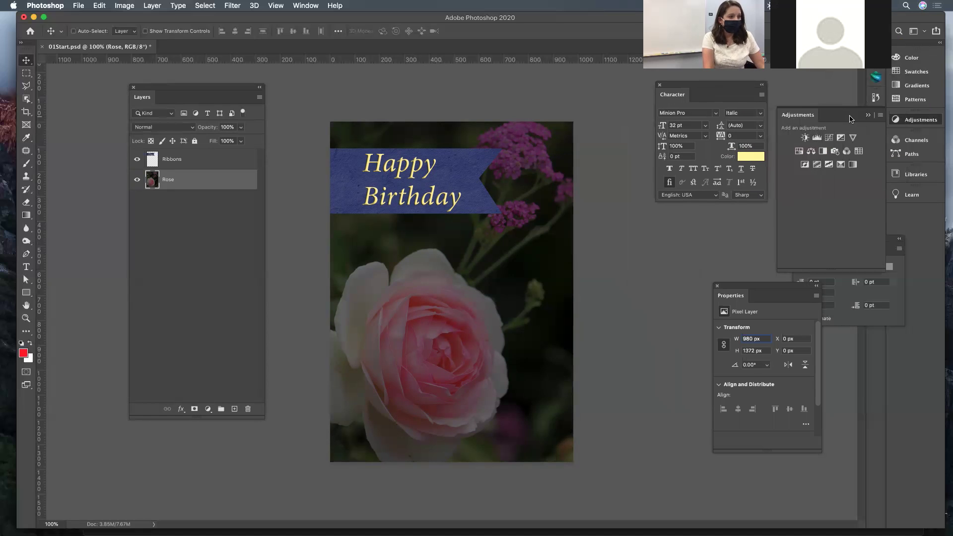
{"action": "left_click", "coordinate": [867, 115]}
{"action": "left_click_drag", "start_coordinate": [809, 245], "coordinate": [875, 131]}
{"action": "left_click_drag", "start_coordinate": [668, 94], "coordinate": [876, 151]}
{"action": "left_click_drag", "start_coordinate": [733, 292], "coordinate": [724, 215]}
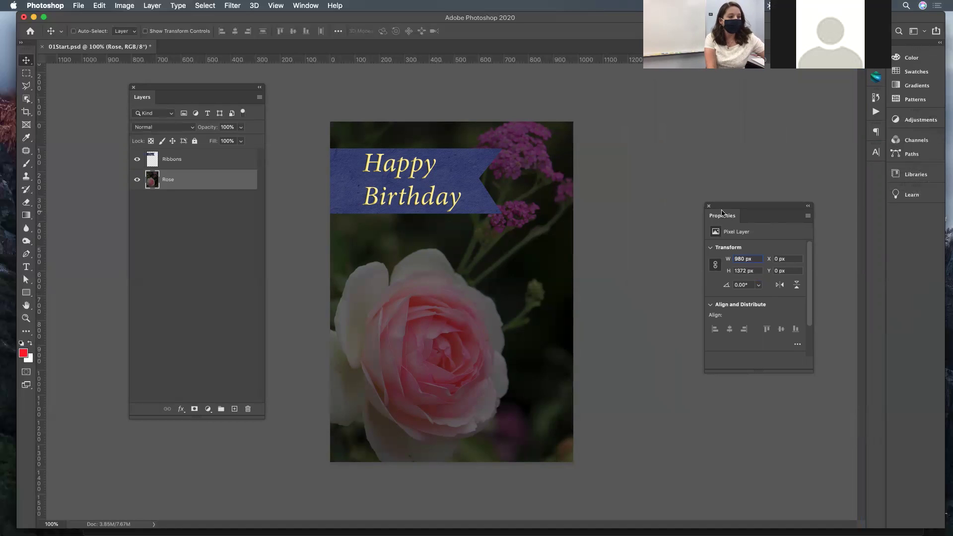
{"action": "left_click_drag", "start_coordinate": [722, 214], "coordinate": [873, 179]}
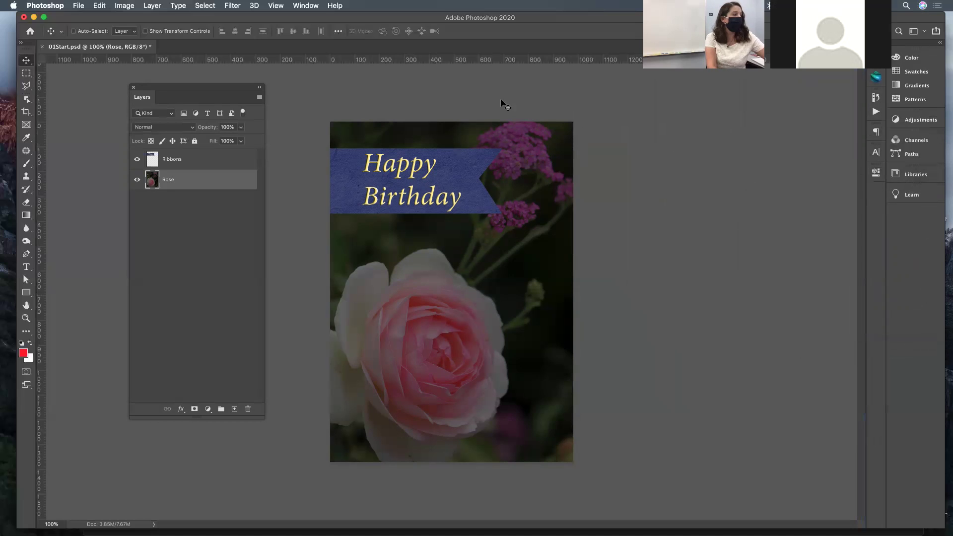
Step: Dock the Layers panel as an icon below Properties and expand it from the dock
{"action": "left_click_drag", "start_coordinate": [171, 101], "coordinate": [874, 198]}
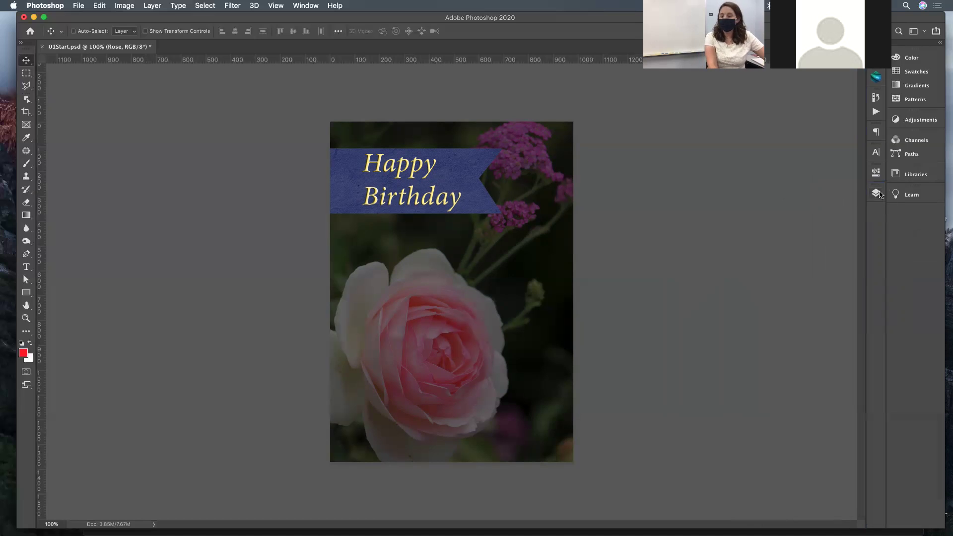
{"action": "left_click", "coordinate": [876, 194]}
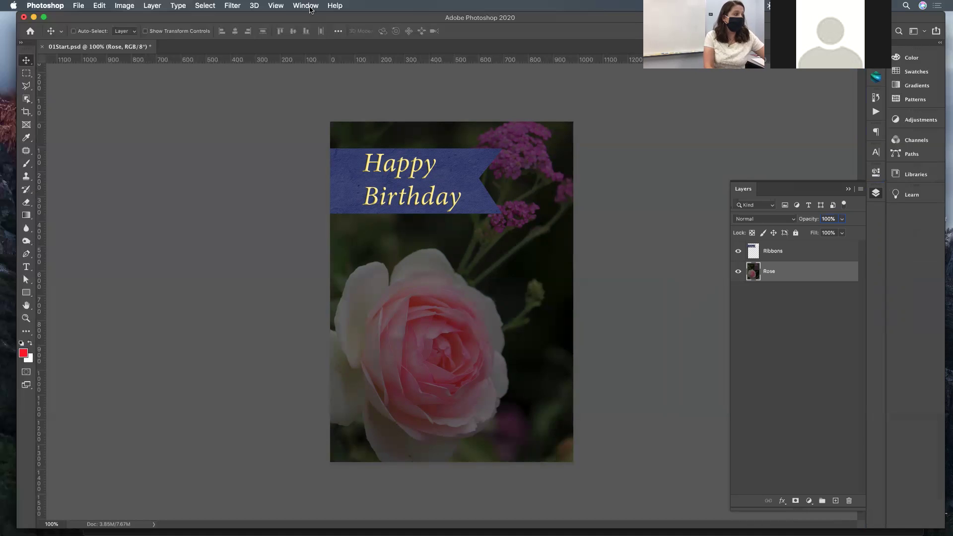
{"action": "left_click", "coordinate": [305, 6]}
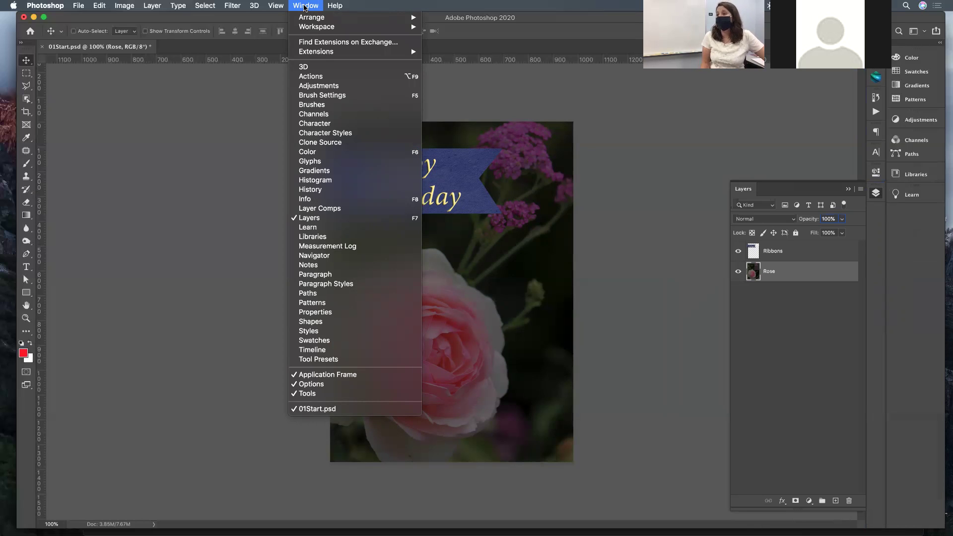
Step: Pull the Layers panel out of the dock as a floating panel and close it
{"action": "left_click", "coordinate": [751, 189]}
{"action": "left_click_drag", "start_coordinate": [752, 189], "coordinate": [160, 105]}
{"action": "left_click", "coordinate": [144, 94]}
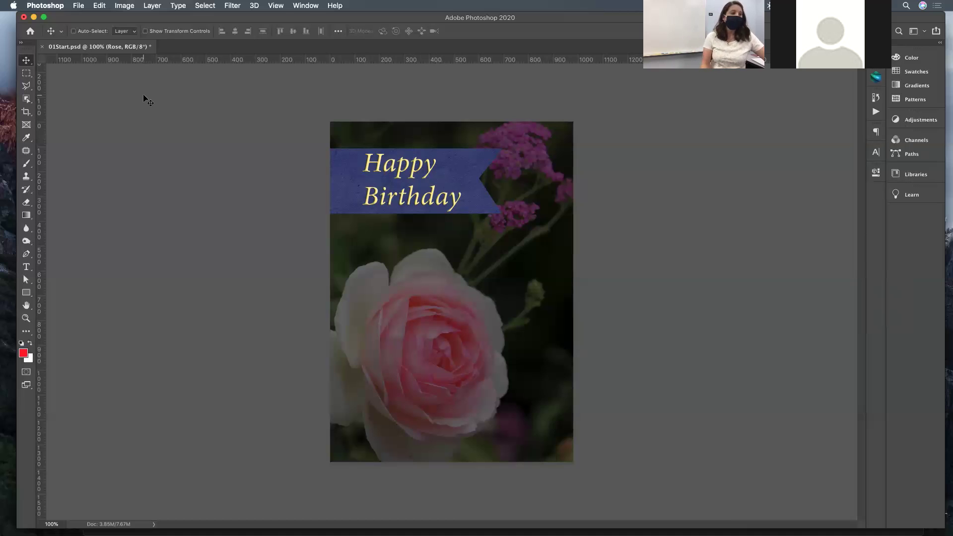
Step: Redisplay the closed Layers panel and close it again
{"action": "left_click", "coordinate": [305, 6]}
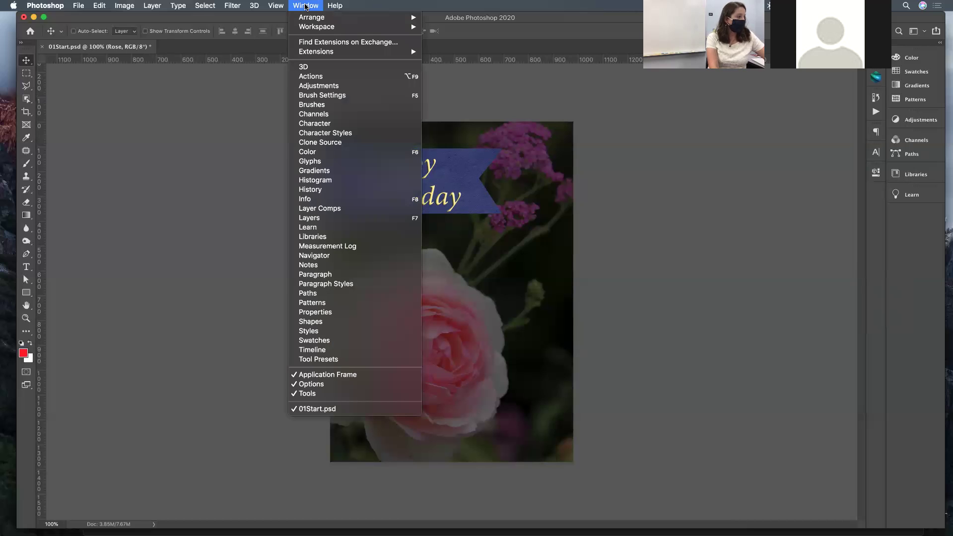
{"action": "left_click", "coordinate": [314, 219]}
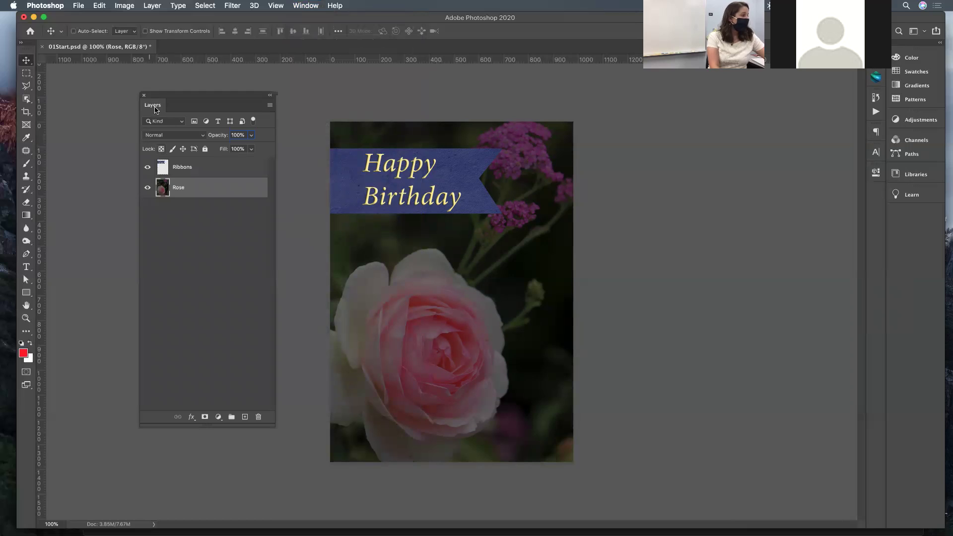
{"action": "left_click", "coordinate": [144, 96]}
Step: Bring the Layers panel back and place it floating in the empty workspace to the right of the rose image
{"action": "left_click", "coordinate": [309, 6]}
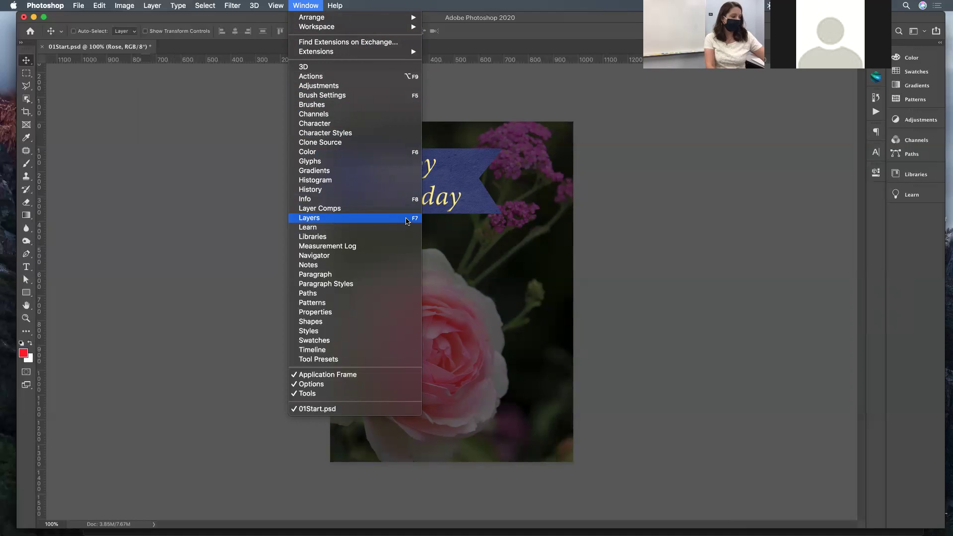
{"action": "left_click", "coordinate": [694, 248]}
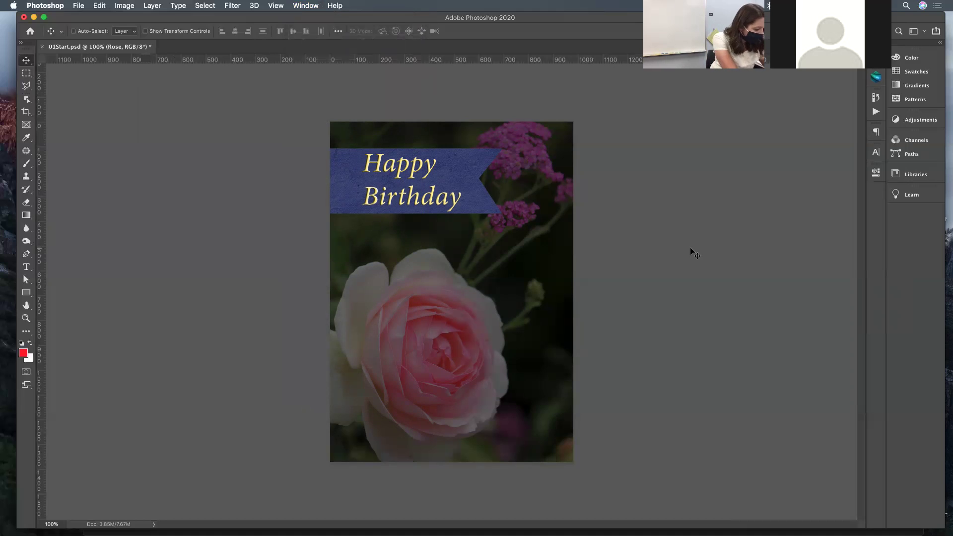
{"action": "key", "text": "F7"}
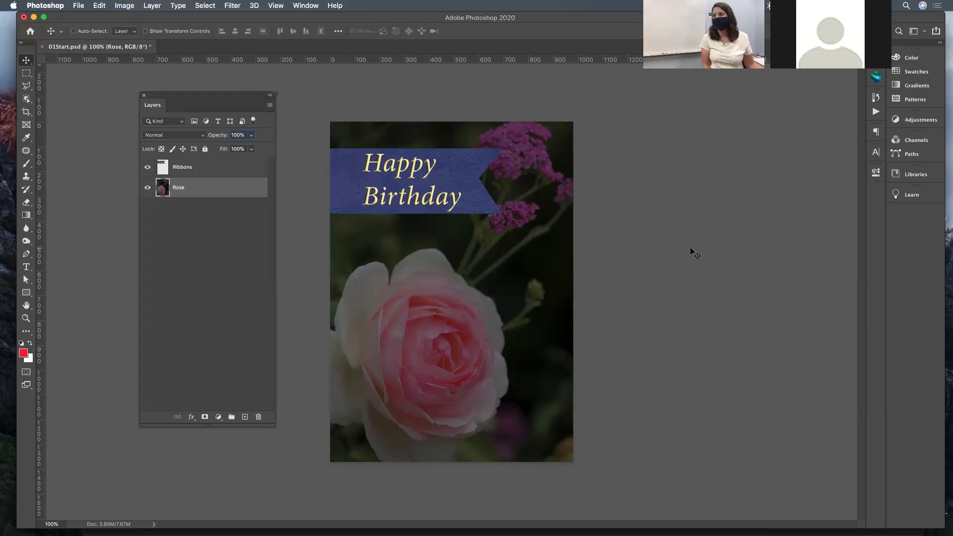
{"action": "left_click", "coordinate": [307, 5]}
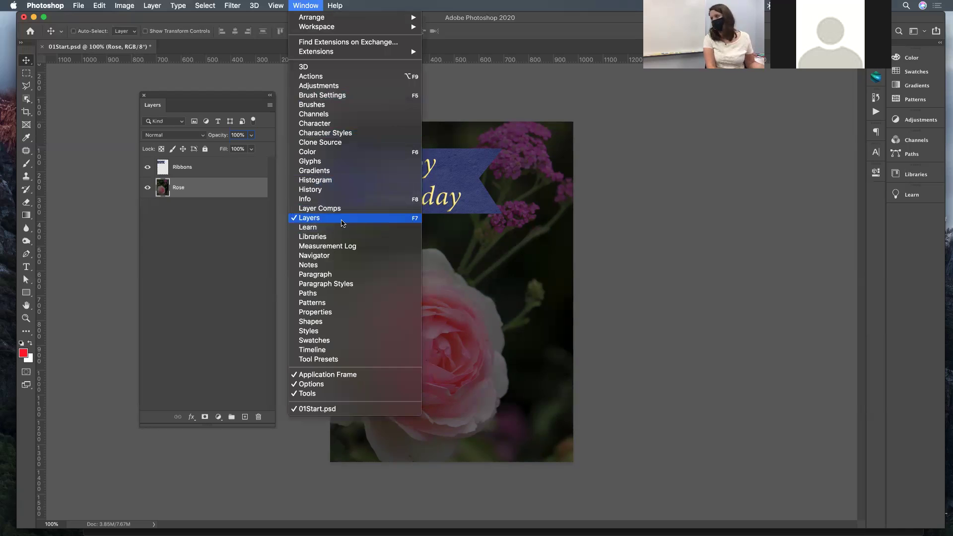
{"action": "left_click", "coordinate": [204, 103]}
{"action": "left_click_drag", "start_coordinate": [235, 106], "coordinate": [734, 139]}
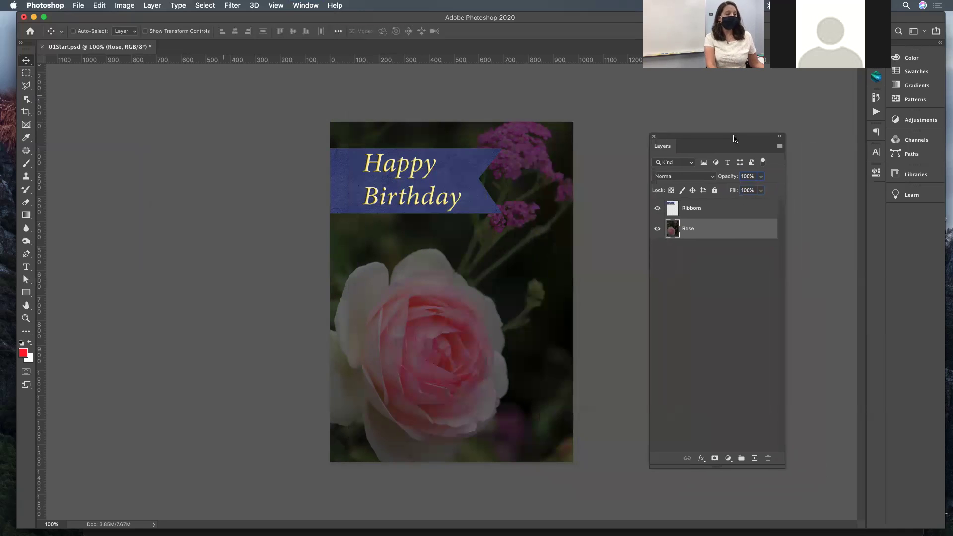
Step: Toggle the Ribbons layer's visibility off and on several times, ending with the layer shown
{"action": "left_click", "coordinate": [657, 208]}
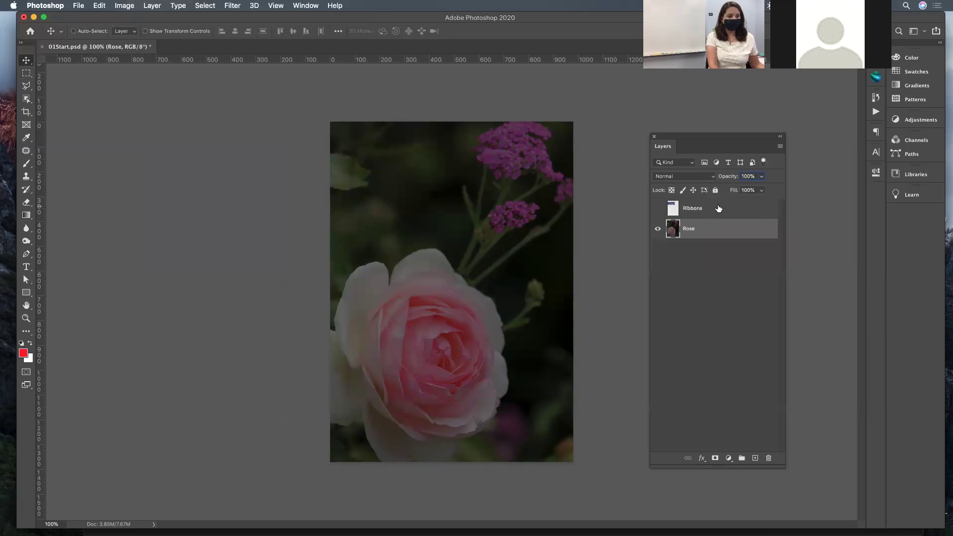
{"action": "left_click", "coordinate": [658, 209]}
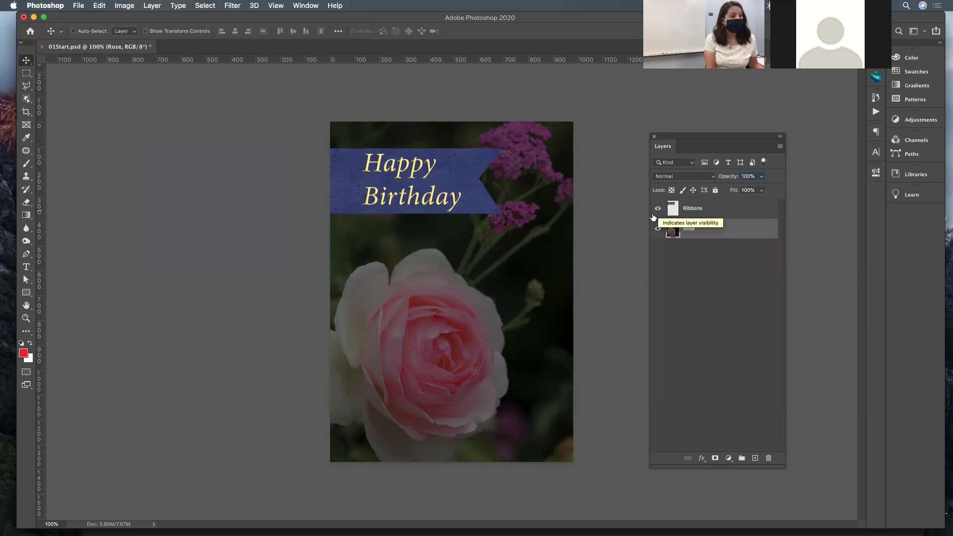
{"action": "left_click", "coordinate": [657, 210]}
{"action": "left_click", "coordinate": [658, 209]}
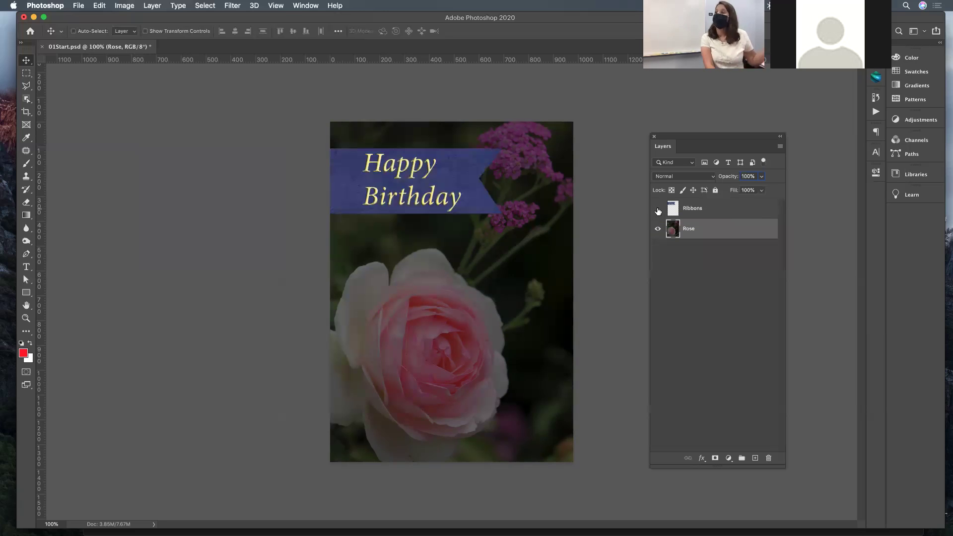
{"action": "left_click", "coordinate": [657, 211]}
{"action": "left_click", "coordinate": [657, 210]}
{"action": "left_click", "coordinate": [657, 211]}
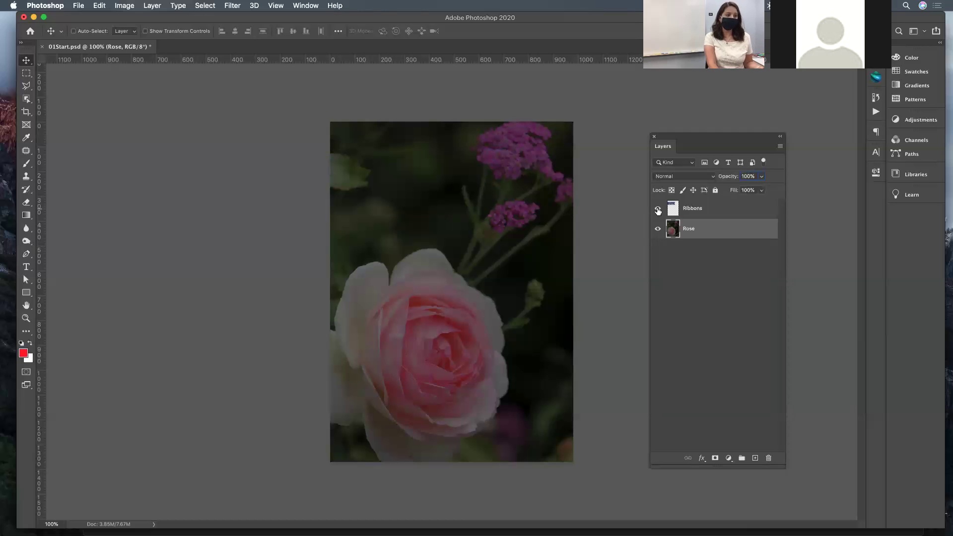
{"action": "left_click", "coordinate": [658, 211]}
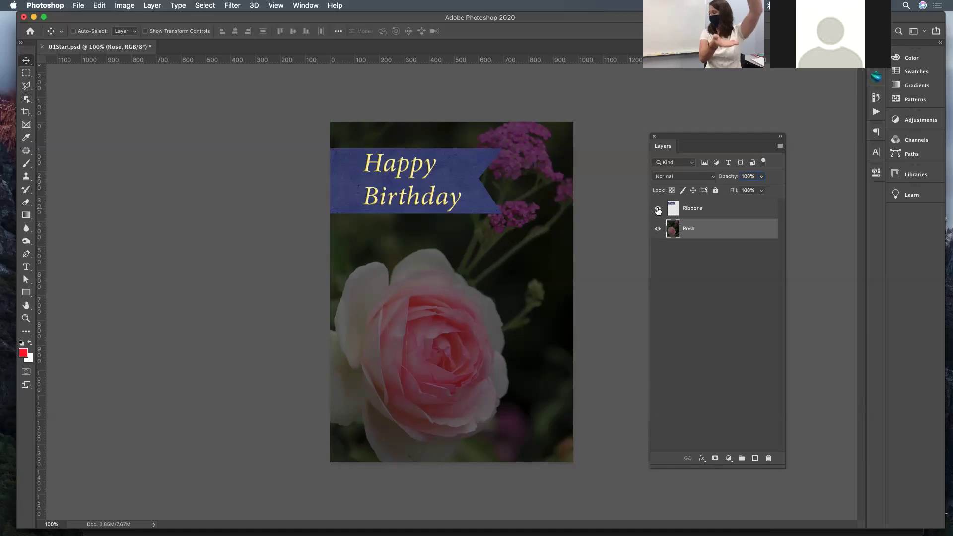
Step: On the Rose layer, draw a rectangular marquee selection from the middle of the rose to the image's right edge
{"action": "left_click", "coordinate": [724, 209]}
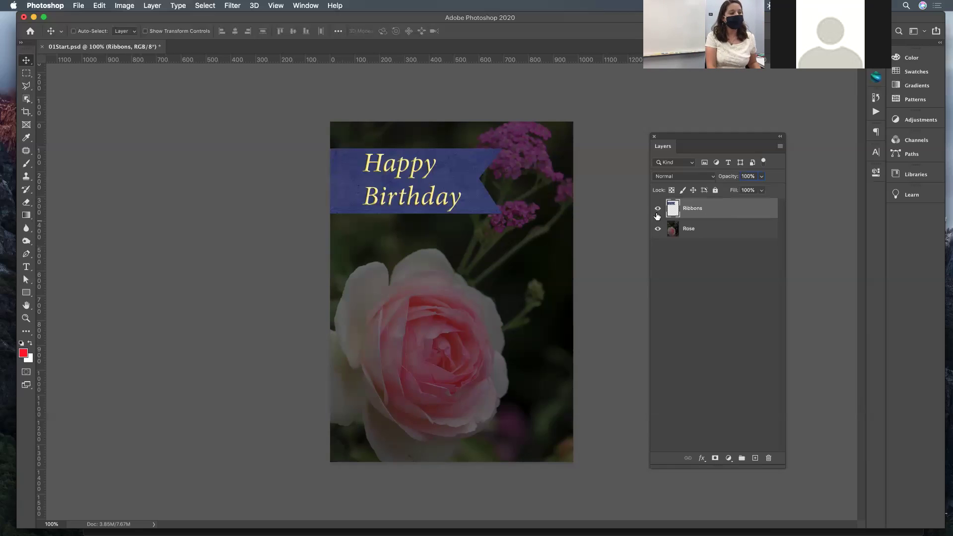
{"action": "left_click", "coordinate": [713, 229]}
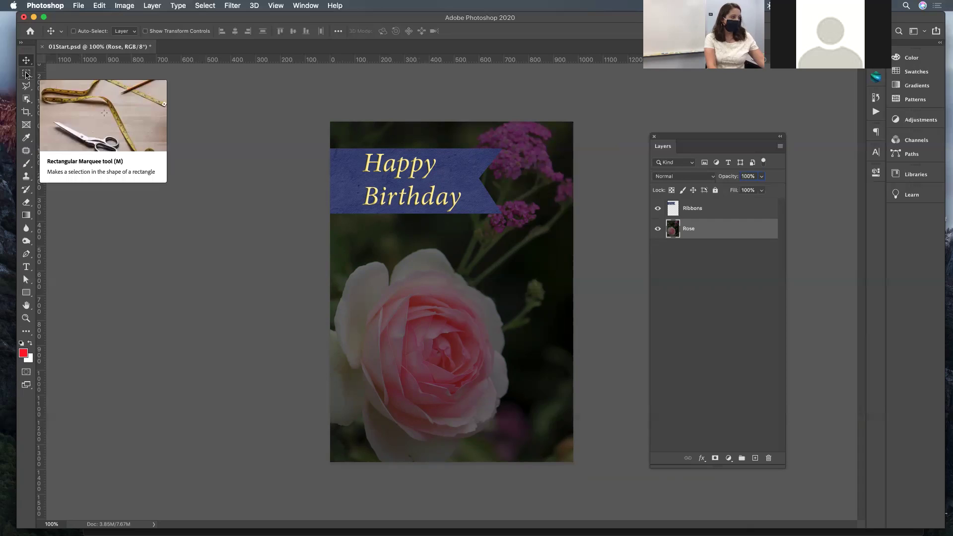
{"action": "left_click", "coordinate": [27, 74]}
{"action": "left_click_drag", "start_coordinate": [413, 355], "coordinate": [573, 404]}
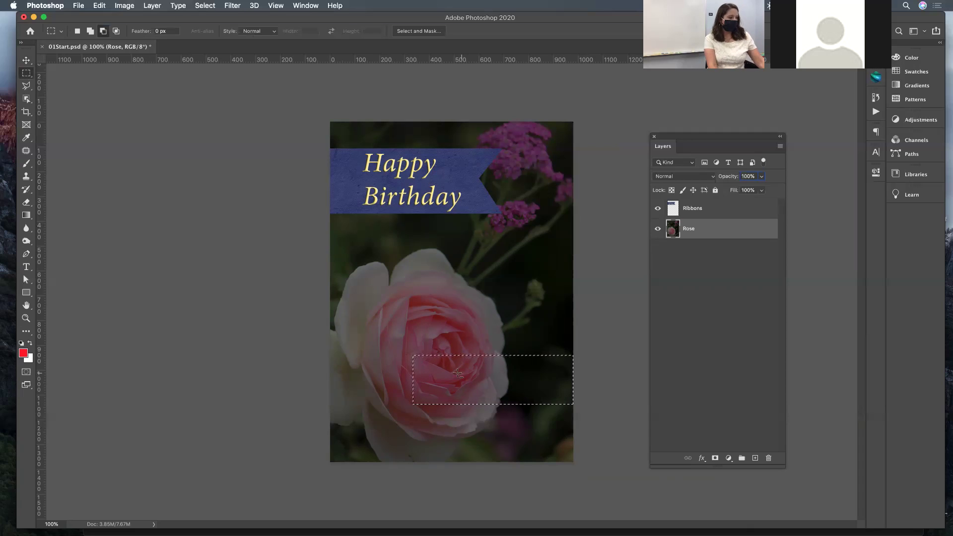
Step: Paint red with the Brush tool over most of the rectangular selection on the Rose layer and deselect
{"action": "key", "text": "b"}
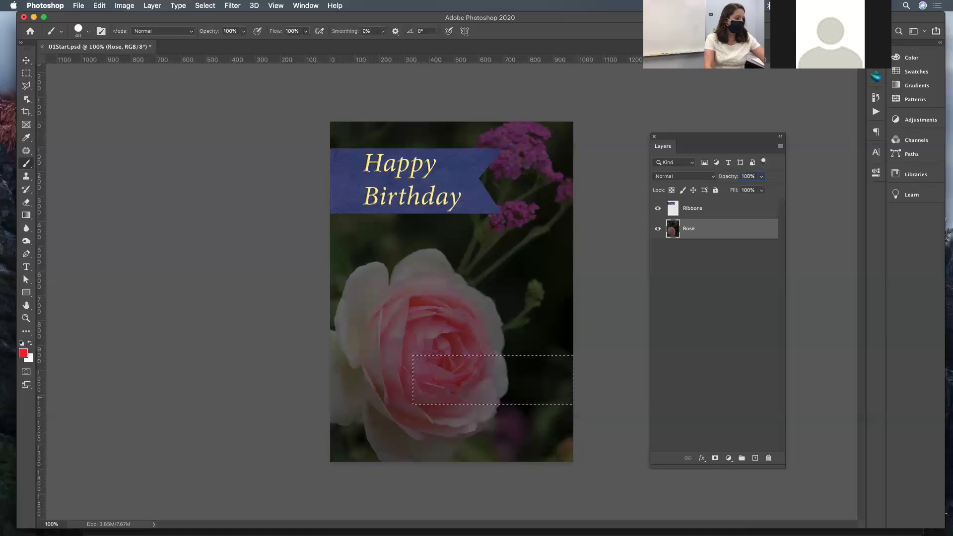
{"action": "left_click", "coordinate": [420, 356]}
{"action": "mouse_move", "coordinate": [427, 364]}
{"action": "left_mouse_down"}
{"action": "mouse_move", "coordinate": [413, 402]}
{"action": "mouse_move", "coordinate": [468, 390]}
{"action": "left_mouse_up"}
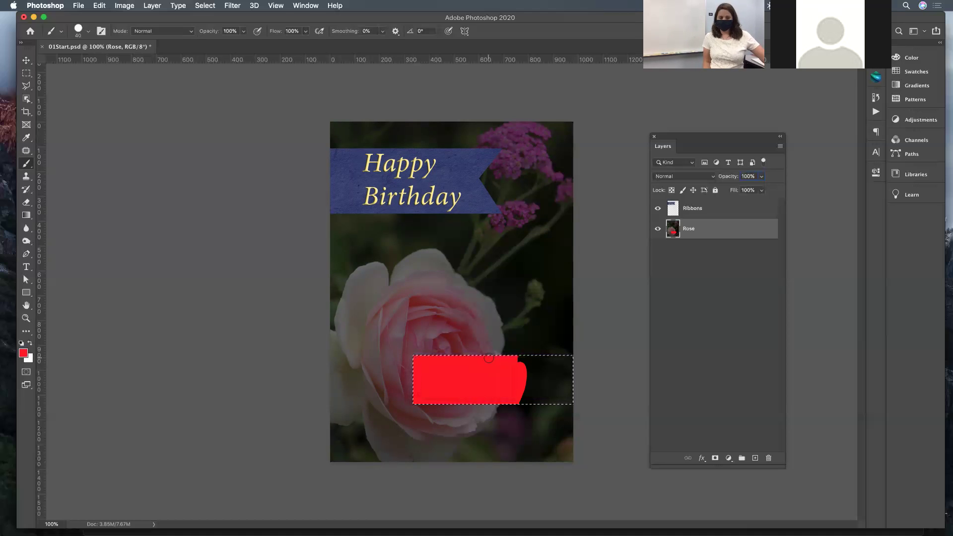
{"action": "key", "text": "super+d"}
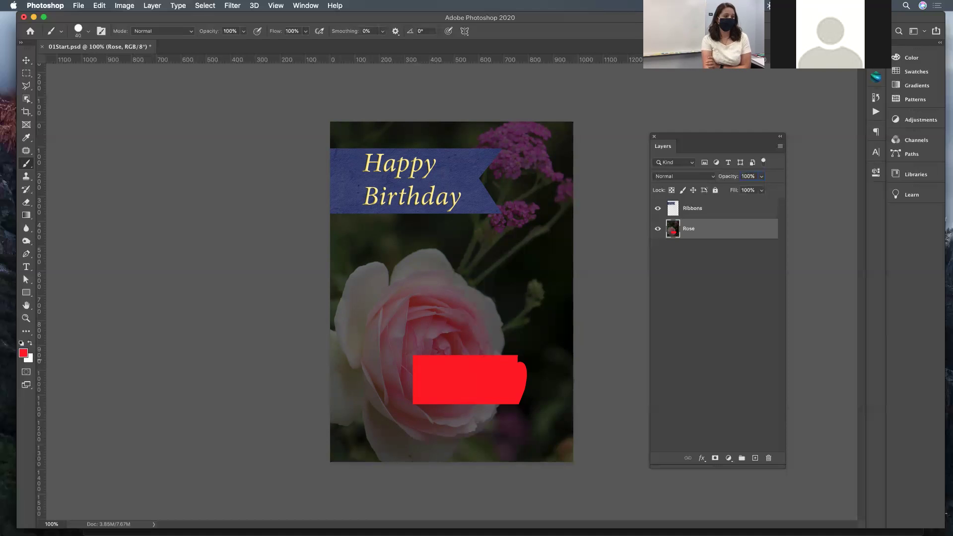
Step: Toggle the Rose layer's visibility off and back on
{"action": "left_click", "coordinate": [658, 229]}
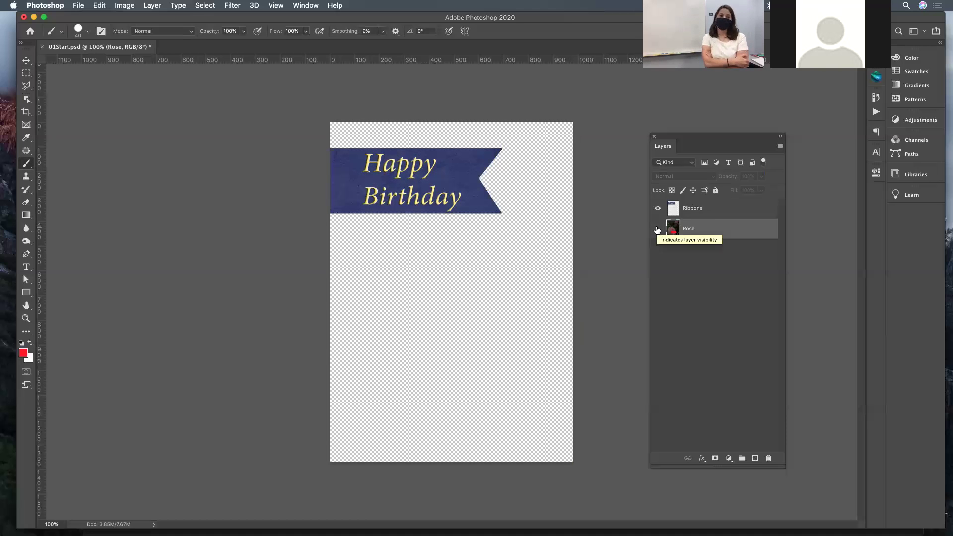
{"action": "left_click", "coordinate": [657, 228]}
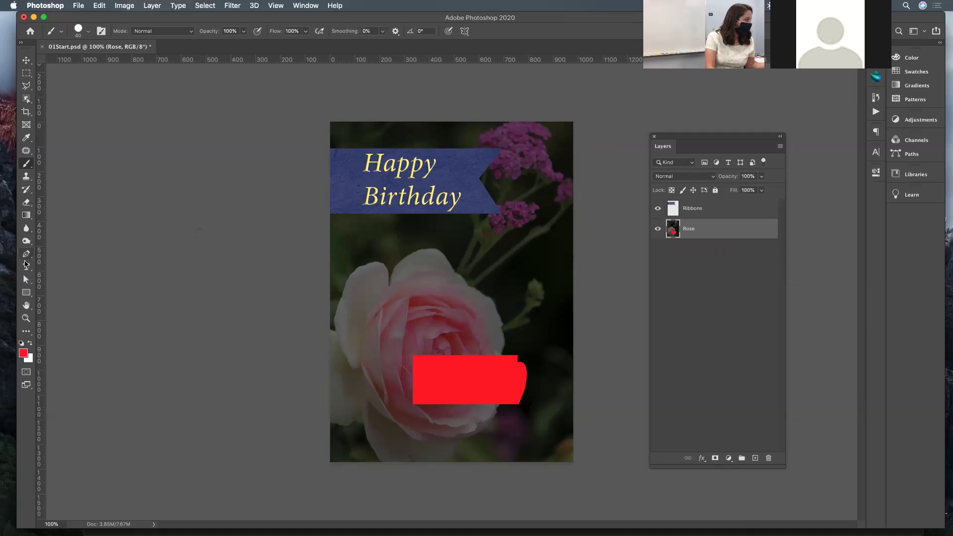
Step: Try erasing a patch of the red area on the Rose layer, and undo back to the unpainted rectangular selection
{"action": "left_click", "coordinate": [26, 202]}
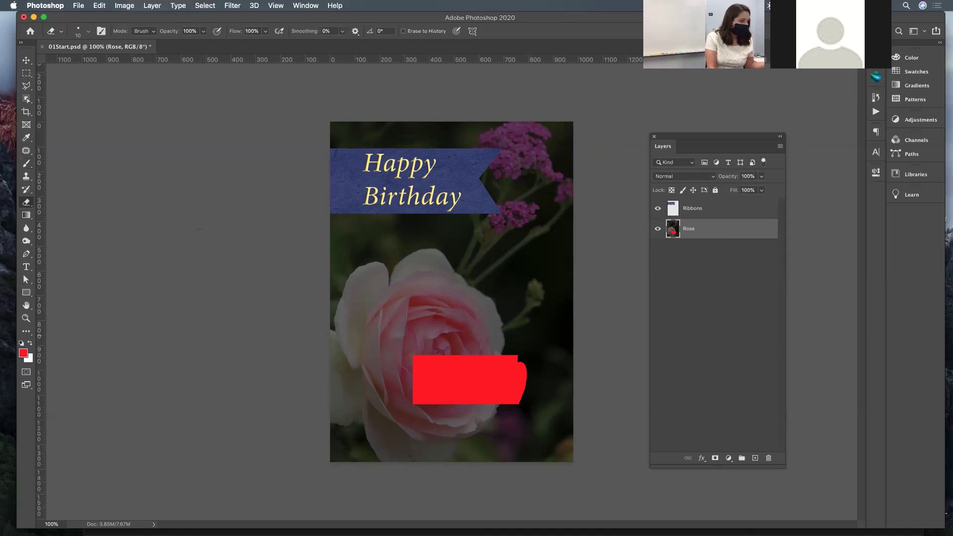
{"action": "mouse_move", "coordinate": [462, 370]}
{"action": "left_mouse_down"}
{"action": "mouse_move", "coordinate": [437, 377]}
{"action": "mouse_move", "coordinate": [440, 359]}
{"action": "left_mouse_up"}
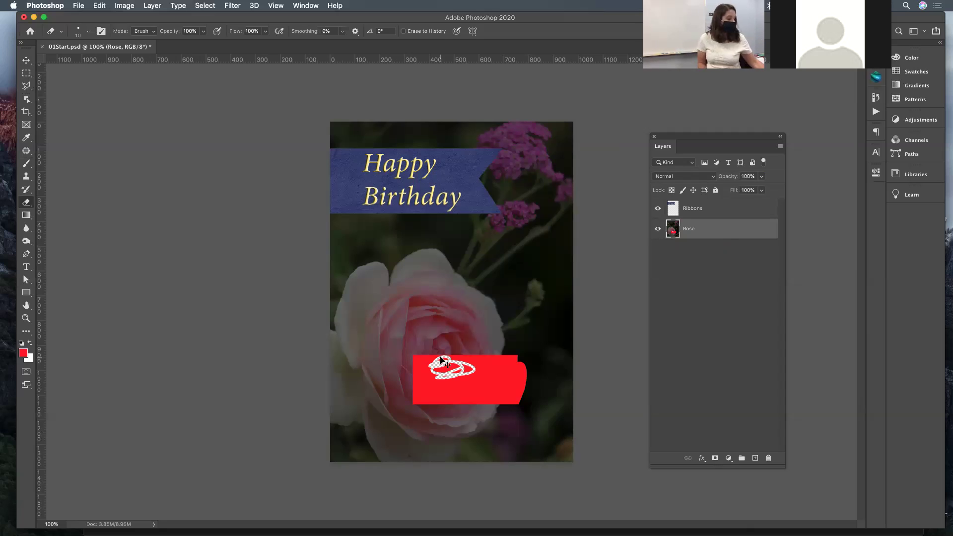
{"action": "key", "text": "super+z"}
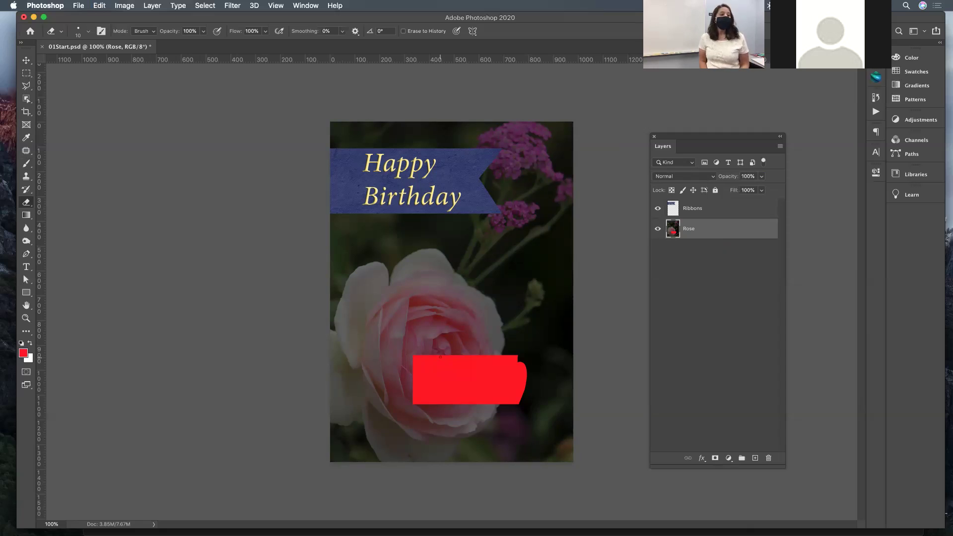
{"action": "key", "text": "super+z"}
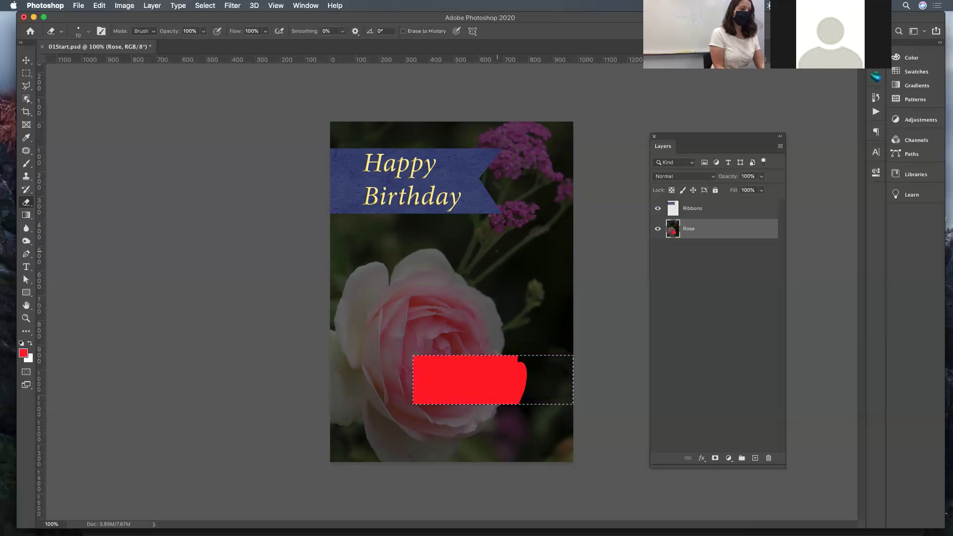
{"action": "key", "text": "super+z"}
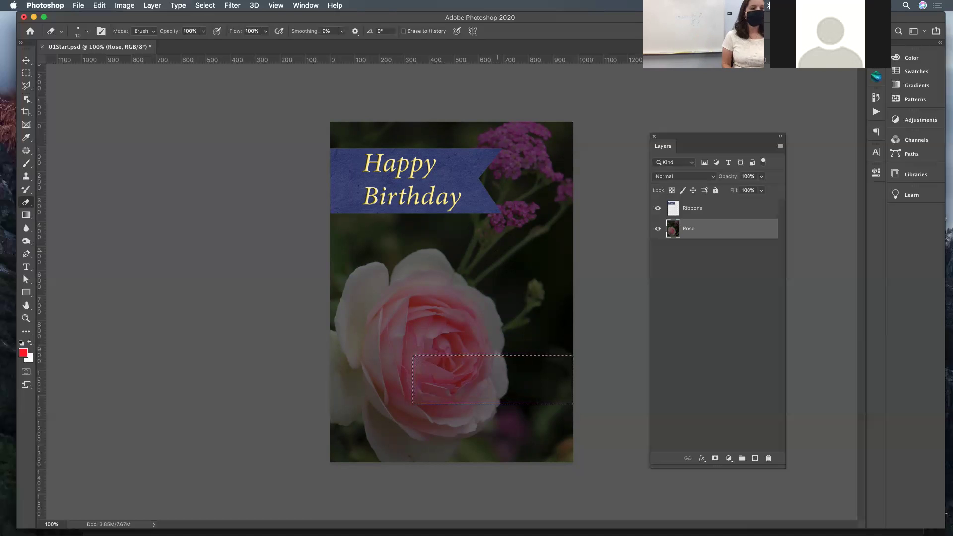
Step: On the Ribbons layer, paint red with the Brush tool over the whole rectangular selection and deselect
{"action": "left_click", "coordinate": [712, 208]}
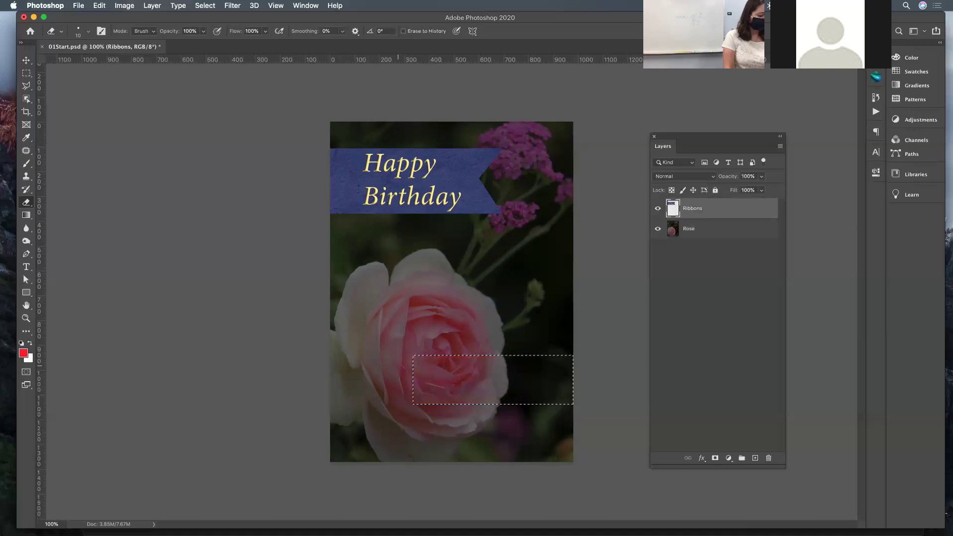
{"action": "key", "text": "bracketright"}
{"action": "key", "text": "bracketright"}
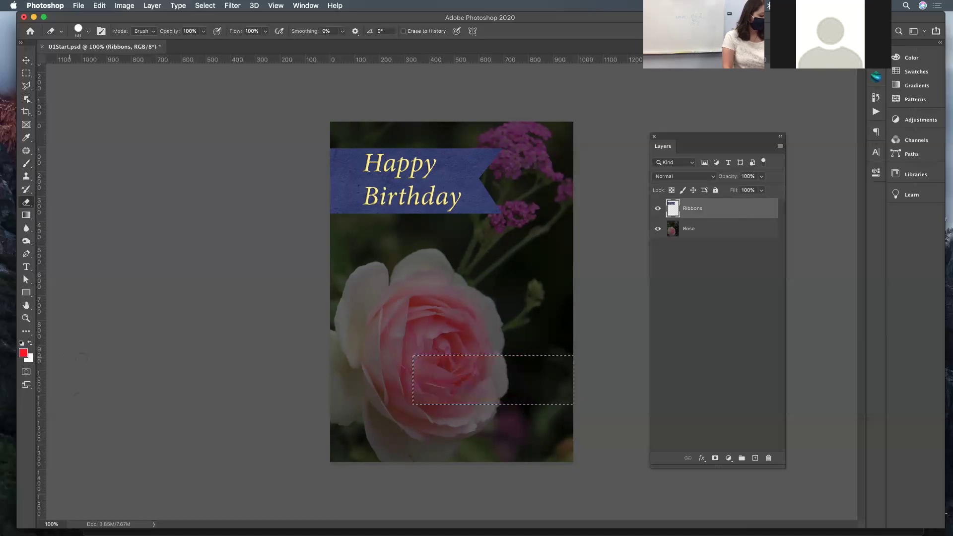
{"action": "key", "text": "b"}
{"action": "left_click_drag", "start_coordinate": [510, 386], "coordinate": [559, 368]}
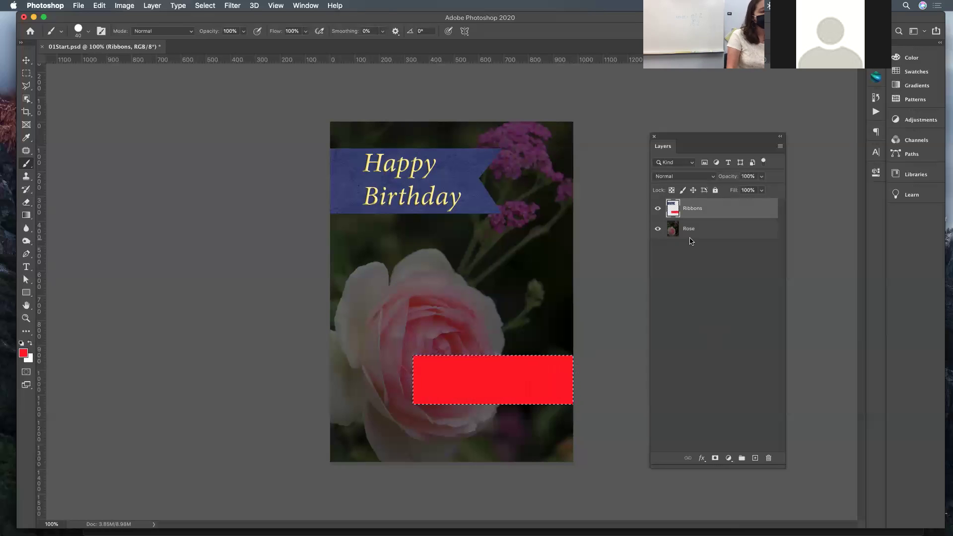
{"action": "key", "text": "super+d"}
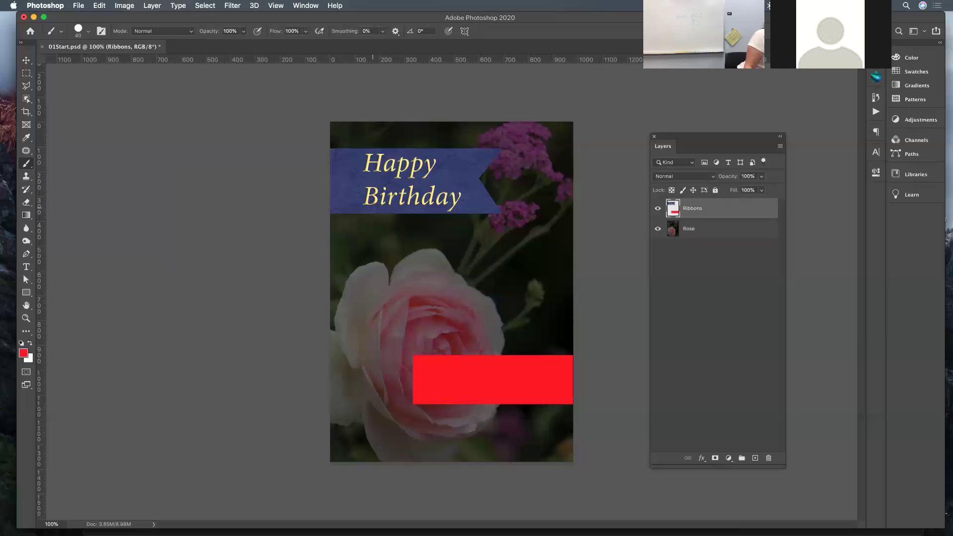
Step: With the Quick Selection tool, select the red rectangle and the blue ribbon, and subtract the ribbon from the selection
{"action": "key", "text": "q"}
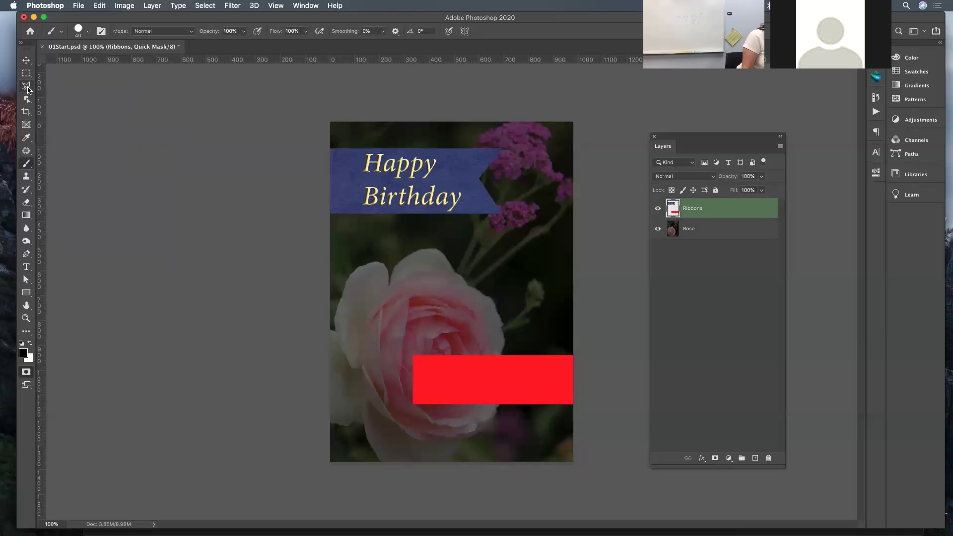
{"action": "left_click", "coordinate": [27, 88]}
{"action": "left_click", "coordinate": [26, 98]}
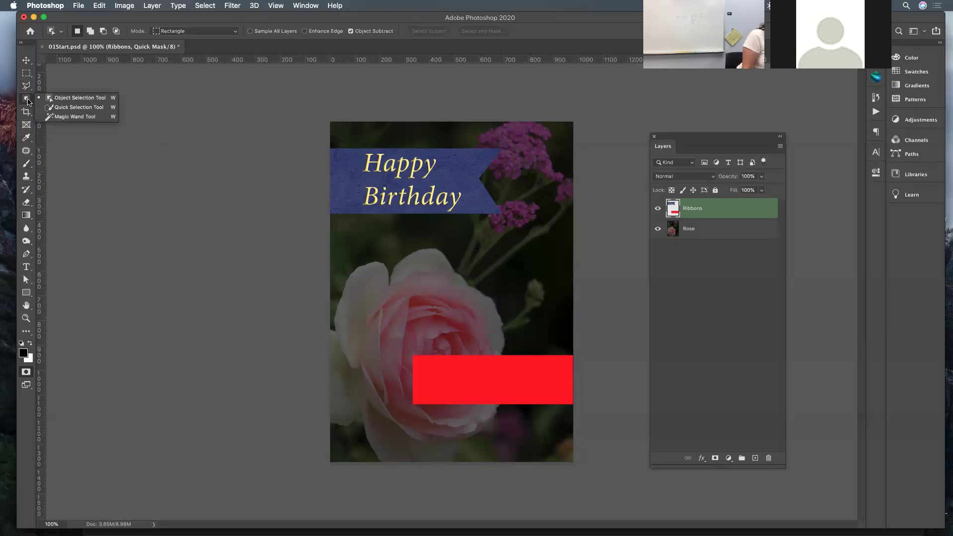
{"action": "left_click", "coordinate": [65, 108]}
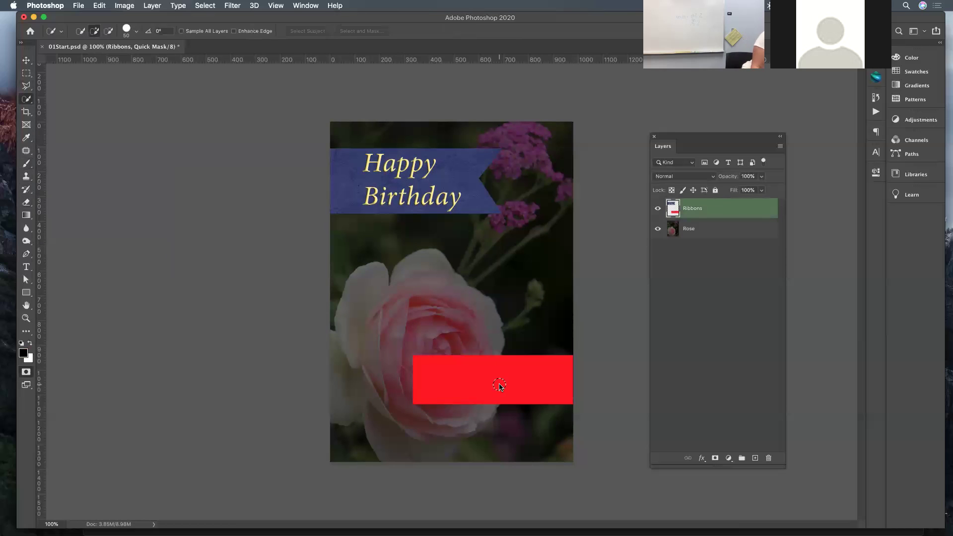
{"action": "mouse_move", "coordinate": [499, 384]}
{"action": "left_mouse_down"}
{"action": "mouse_move", "coordinate": [511, 375]}
{"action": "mouse_move", "coordinate": [471, 377]}
{"action": "mouse_move", "coordinate": [447, 248]}
{"action": "mouse_move", "coordinate": [471, 189]}
{"action": "mouse_move", "coordinate": [475, 131]}
{"action": "left_mouse_up"}
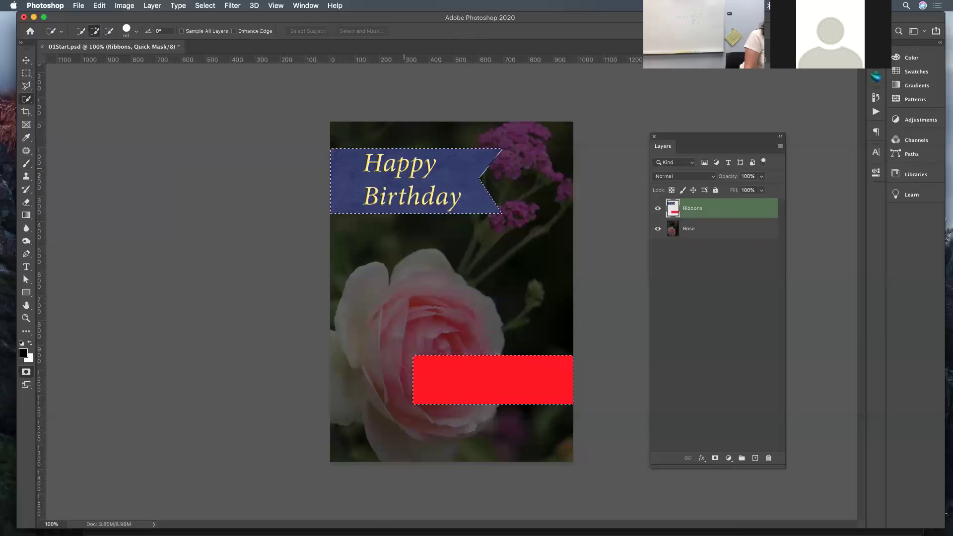
{"action": "left_click_drag", "start_coordinate": [377, 169], "coordinate": [449, 176]}
{"action": "mouse_move", "coordinate": [347, 199]}
{"action": "left_mouse_down"}
{"action": "mouse_move", "coordinate": [426, 205]}
{"action": "mouse_move", "coordinate": [475, 185]}
{"action": "mouse_move", "coordinate": [491, 153]}
{"action": "mouse_move", "coordinate": [489, 204]}
{"action": "left_mouse_up"}
{"action": "key", "text": "alt"}
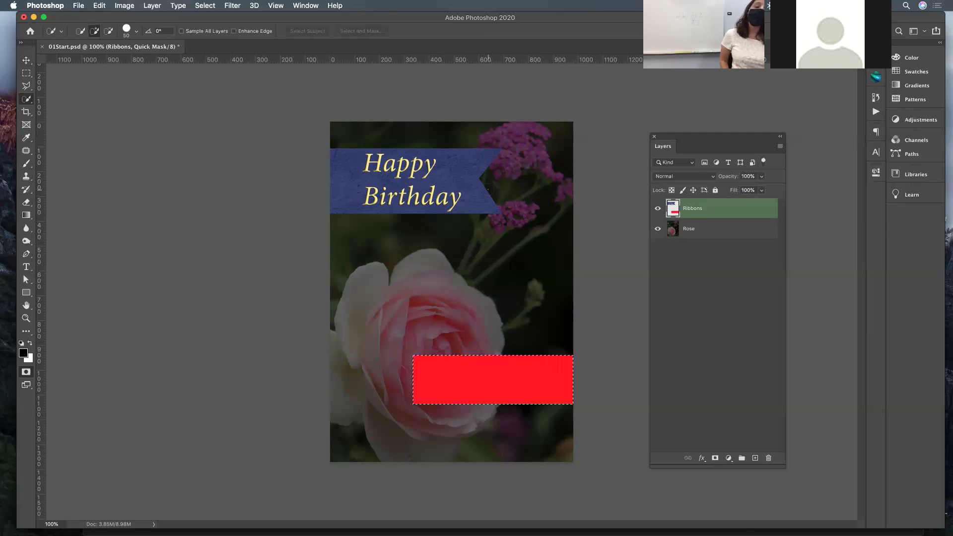
Step: Undo the quick selections and the red painting on the Ribbons layer, restoring the rectangular marquee
{"action": "key", "text": "super+d"}
{"action": "key", "text": "super+z"}
{"action": "key", "text": "super+z"}
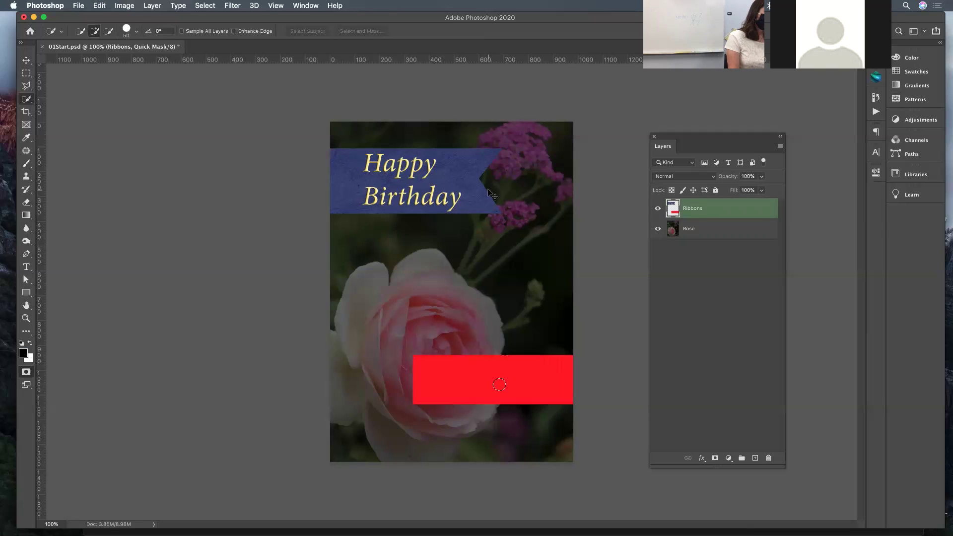
{"action": "key", "text": "super+z"}
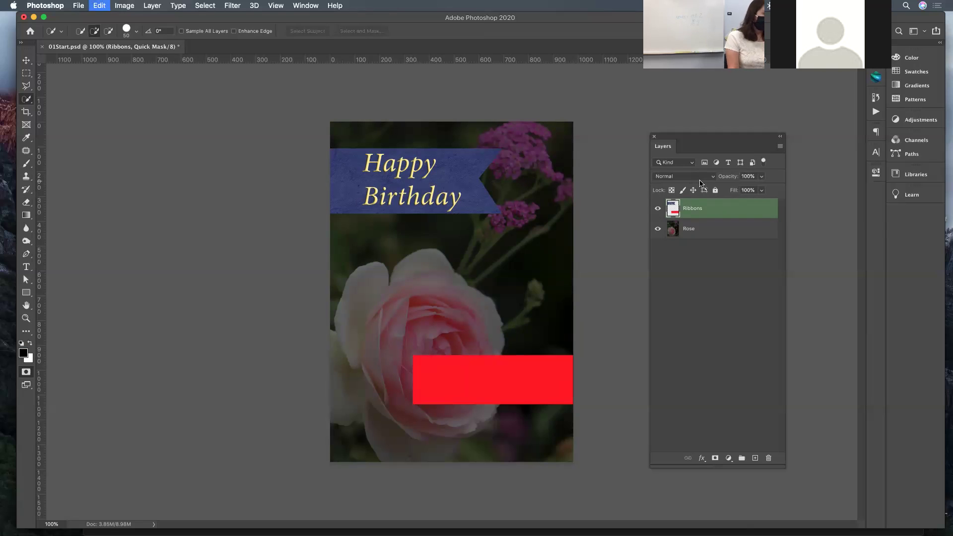
{"action": "key", "text": "super+z"}
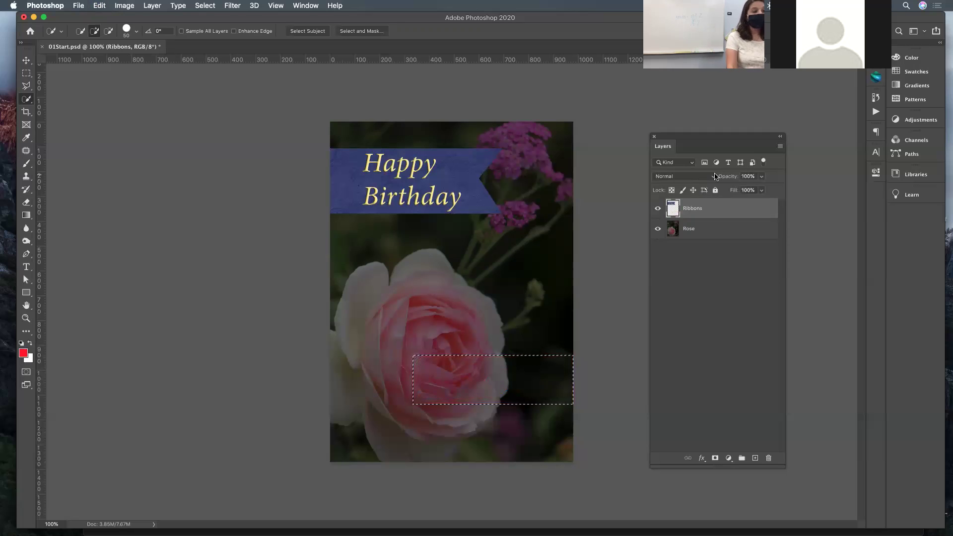
Step: Add a new layer above the Rose layer and paint the rectangular selection red, enlarging the brush to 200, and deselect
{"action": "left_click", "coordinate": [735, 239]}
{"action": "left_click", "coordinate": [755, 458]}
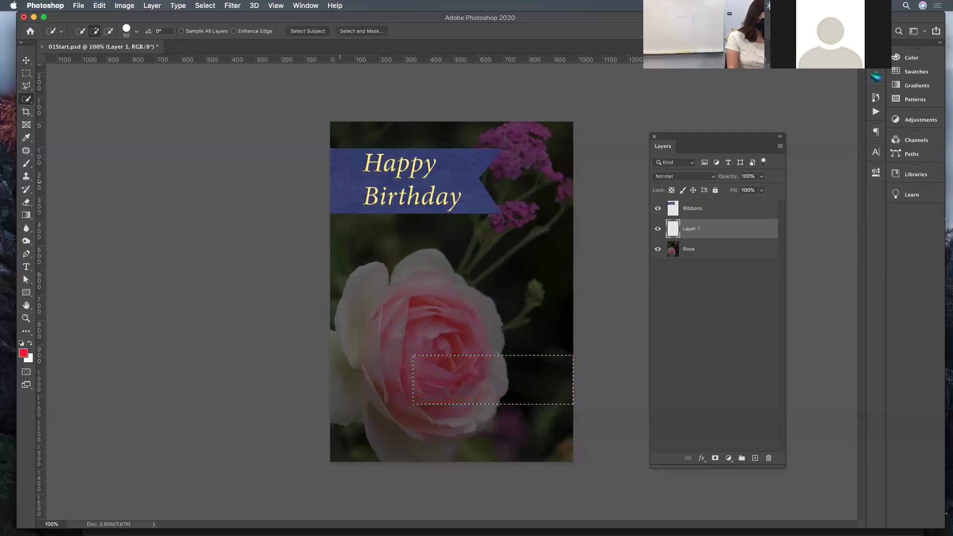
{"action": "key", "text": "b"}
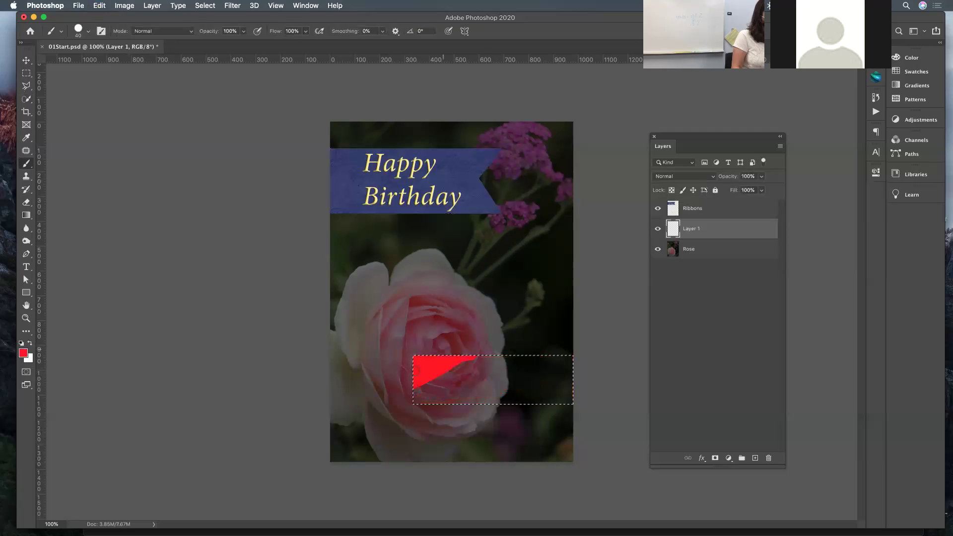
{"action": "left_click_drag", "start_coordinate": [466, 369], "coordinate": [478, 367]}
{"action": "key", "text": "bracketright"}
{"action": "key", "text": "bracketright"}
{"action": "key", "text": "bracketright"}
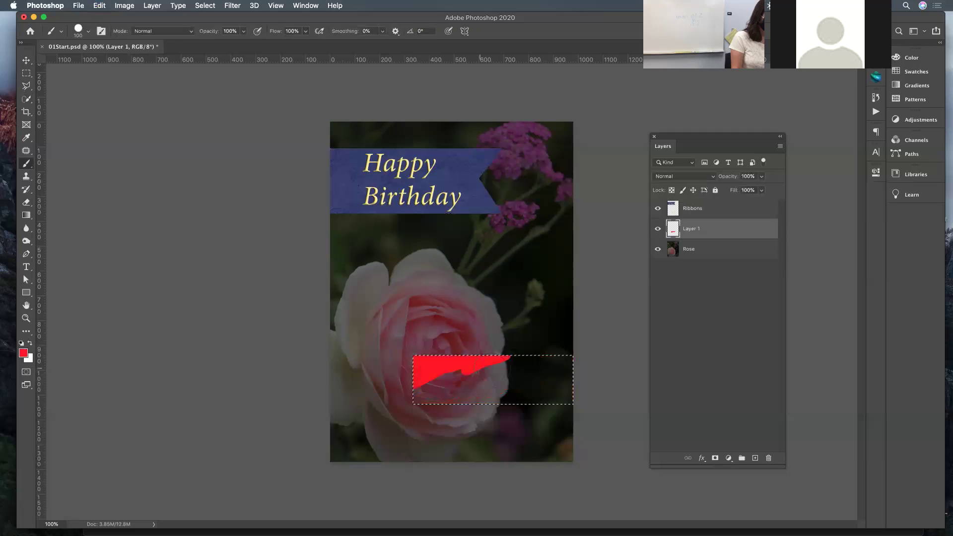
{"action": "left_click_drag", "start_coordinate": [475, 372], "coordinate": [478, 378]}
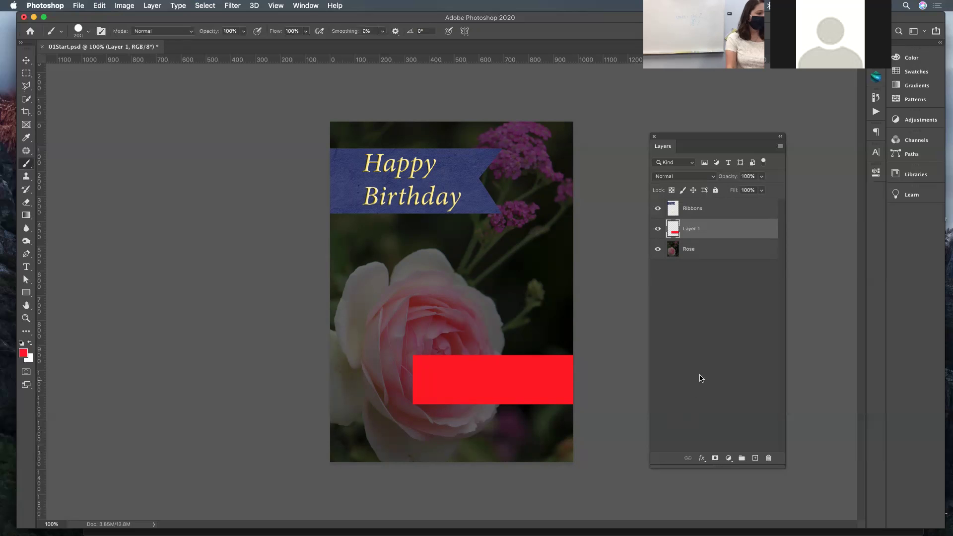
Step: Load the red rectangle on Layer 1 as a selection, try filling it with solid color, and undo and deselect
{"action": "left_click", "coordinate": [675, 232], "text": "super"}
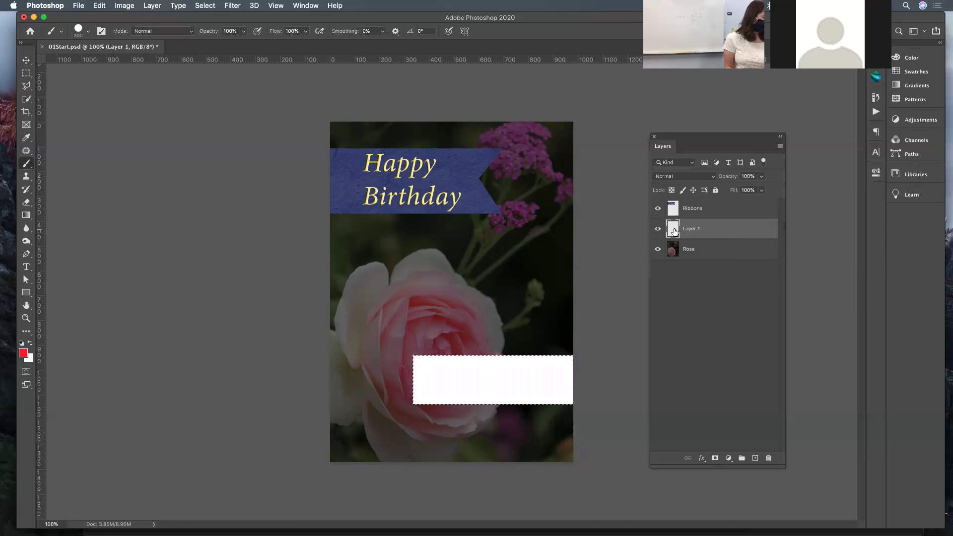
{"action": "key", "text": "alt+BackSpace"}
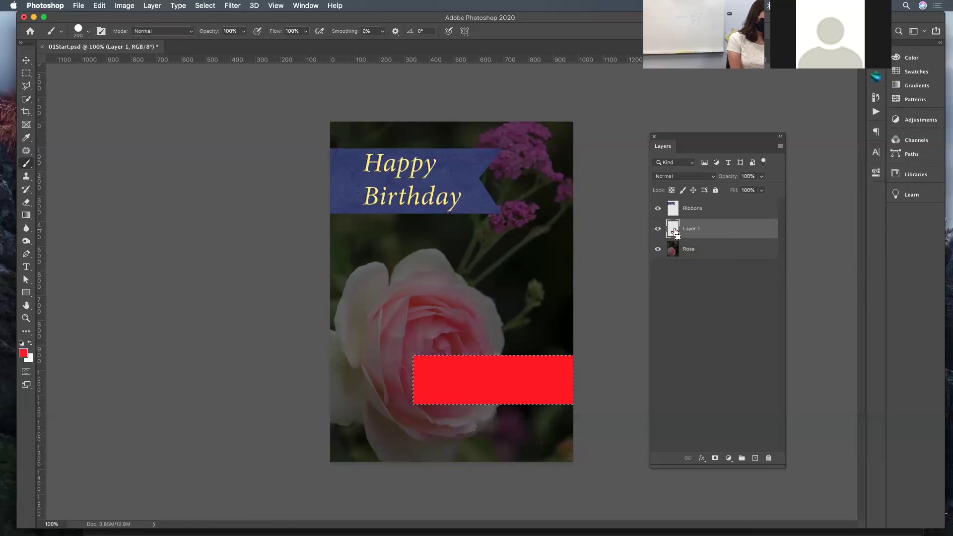
{"action": "key", "text": "super+z"}
{"action": "key", "text": "super+d"}
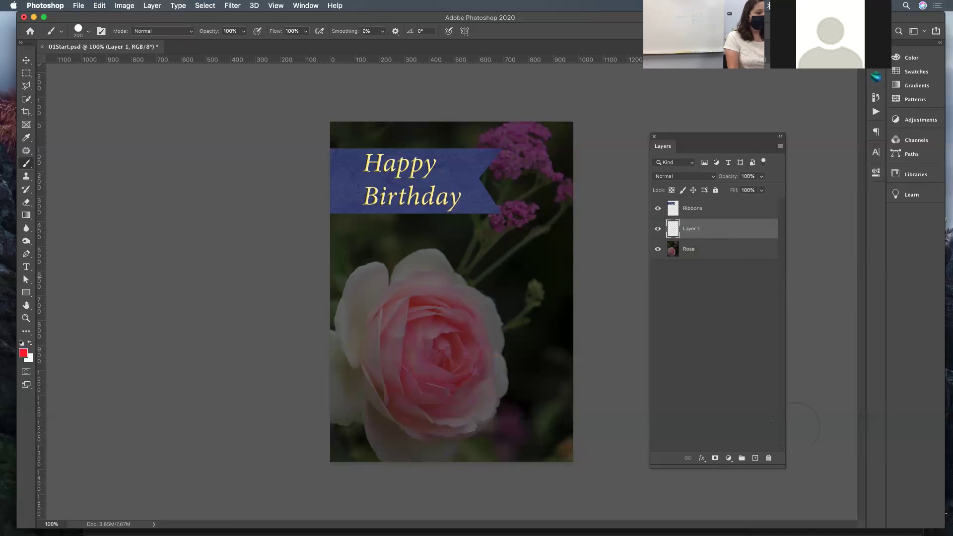
Step: Delete Layer 1 from between the Ribbons and Rose layers
{"action": "left_click", "coordinate": [768, 458]}
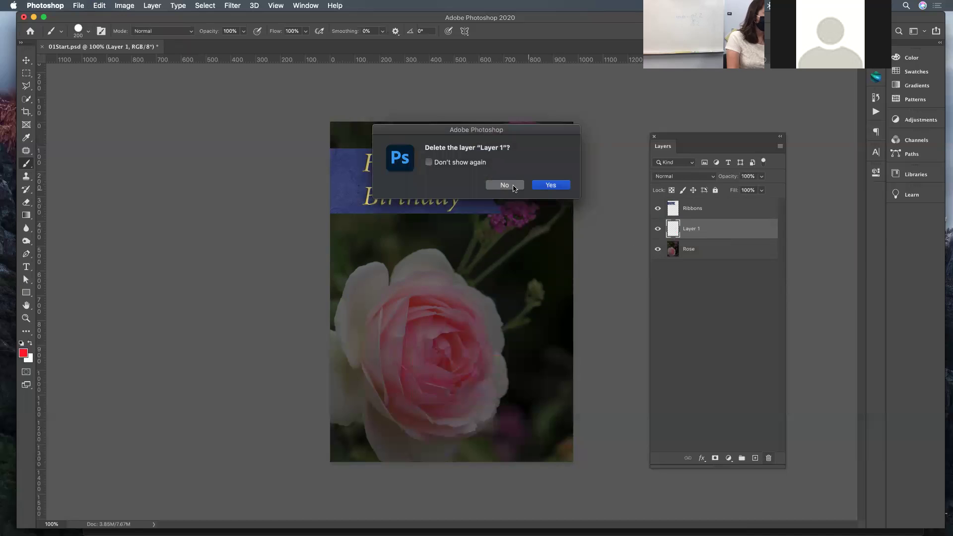
{"action": "left_click", "coordinate": [547, 183]}
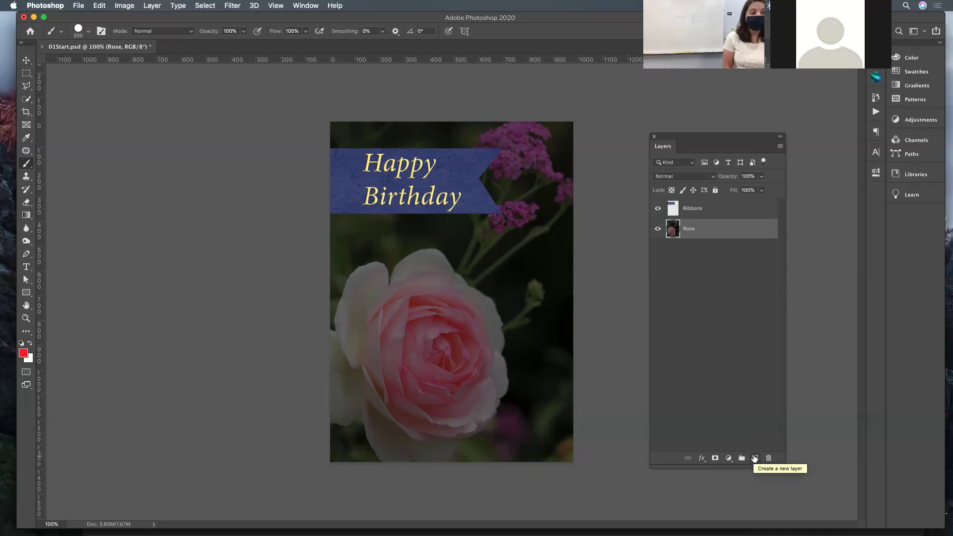
Step: Add a new layer above Rose and draw a rectangular marquee from the rose's center to the image's right edge
{"action": "left_click", "coordinate": [755, 457]}
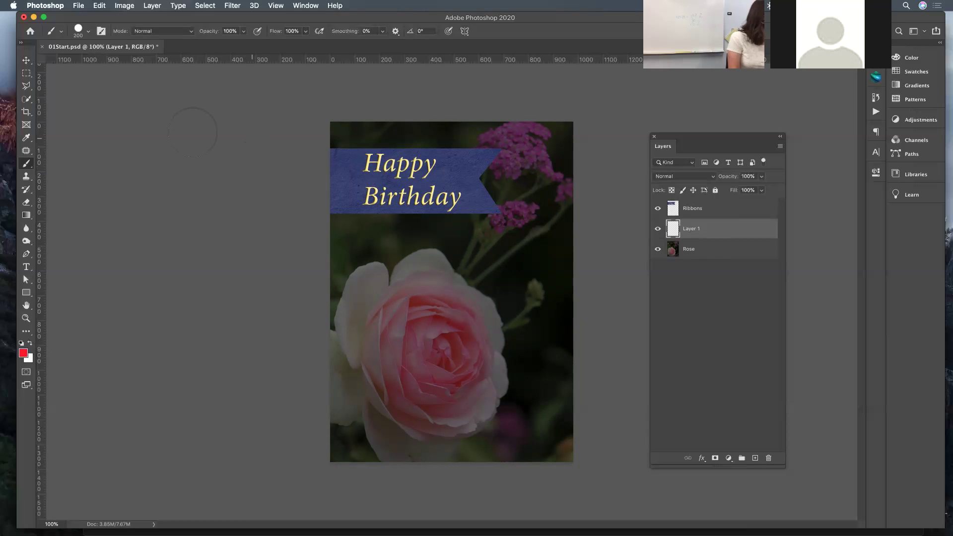
{"action": "left_click", "coordinate": [27, 73]}
{"action": "left_click_drag", "start_coordinate": [420, 351], "coordinate": [570, 402]}
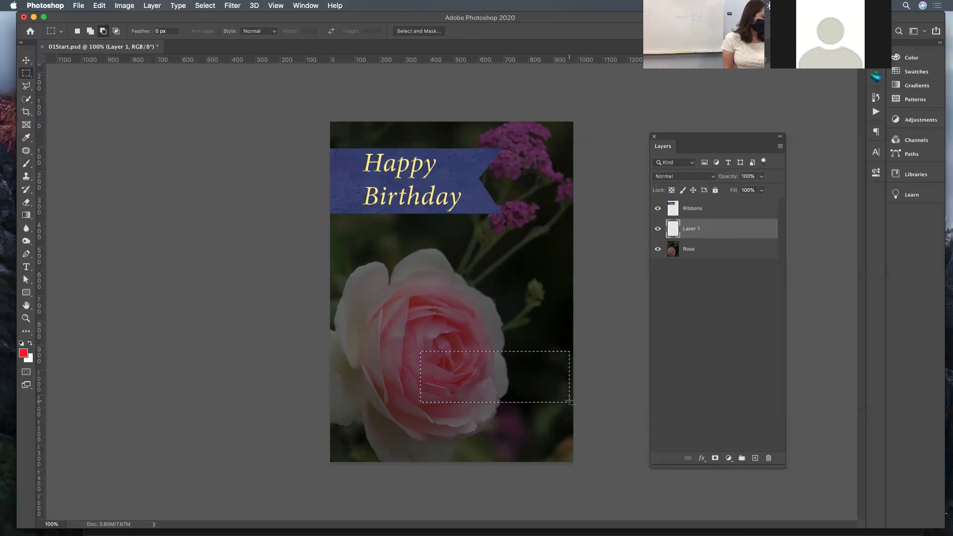
{"action": "key", "text": "super+d"}
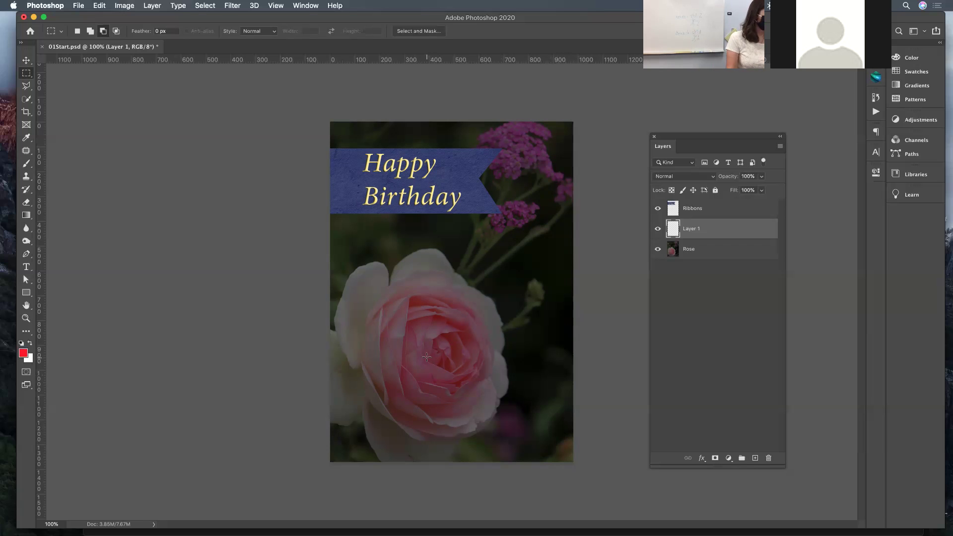
{"action": "left_click_drag", "start_coordinate": [424, 366], "coordinate": [572, 417]}
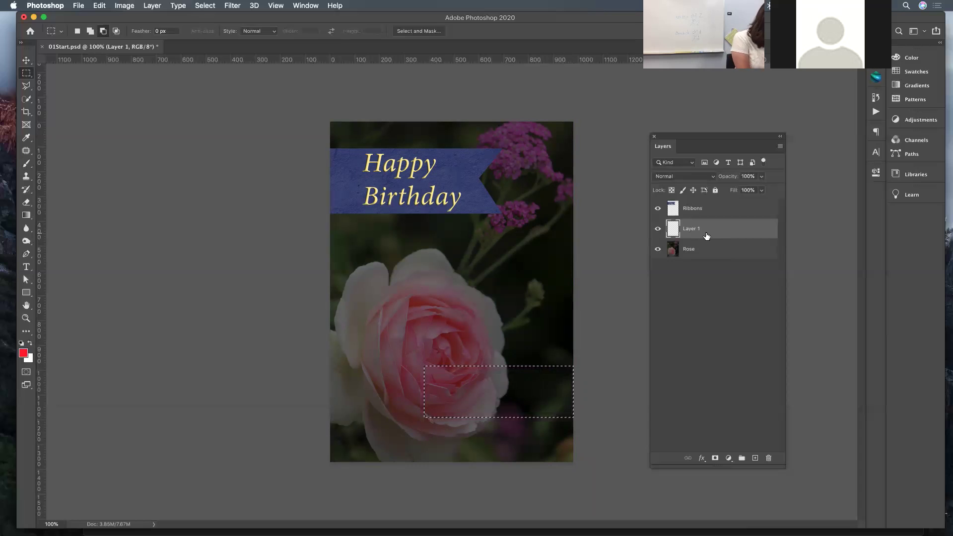
Step: Paint part of the rectangular selection on Layer 1 red with the Brush and reduce the brush size to 10
{"action": "key", "text": "b"}
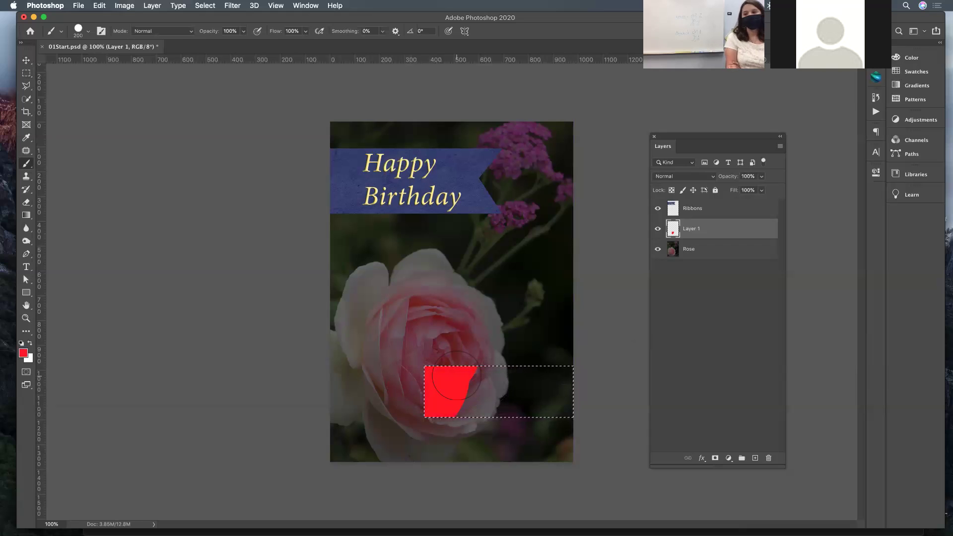
{"action": "key", "text": "bracketleft"}
{"action": "key", "text": "bracketleft"}
{"action": "key", "text": "bracketleft"}
{"action": "key", "text": "bracketleft"}
{"action": "key", "text": "bracketleft"}
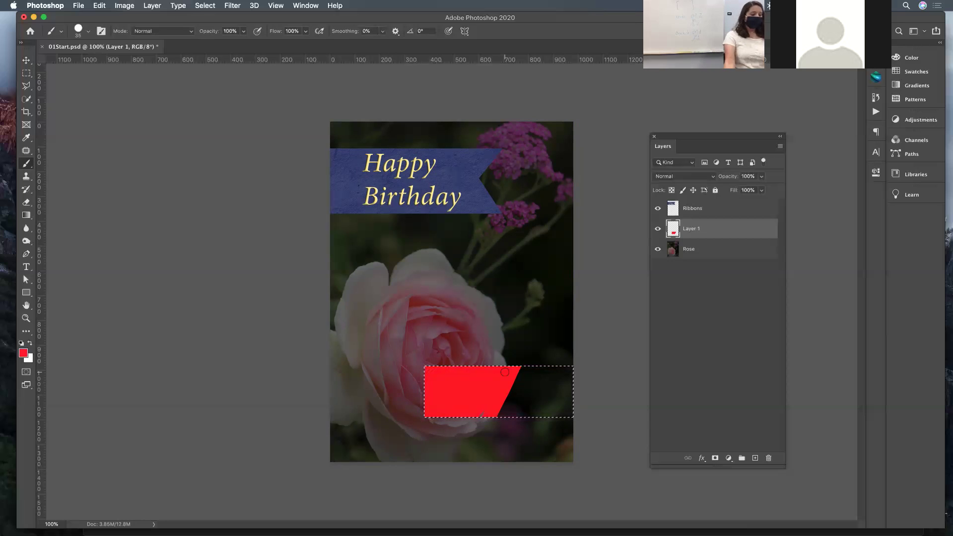
{"action": "key", "text": "bracketleft"}
{"action": "key", "text": "bracketleft"}
{"action": "key", "text": "bracketleft"}
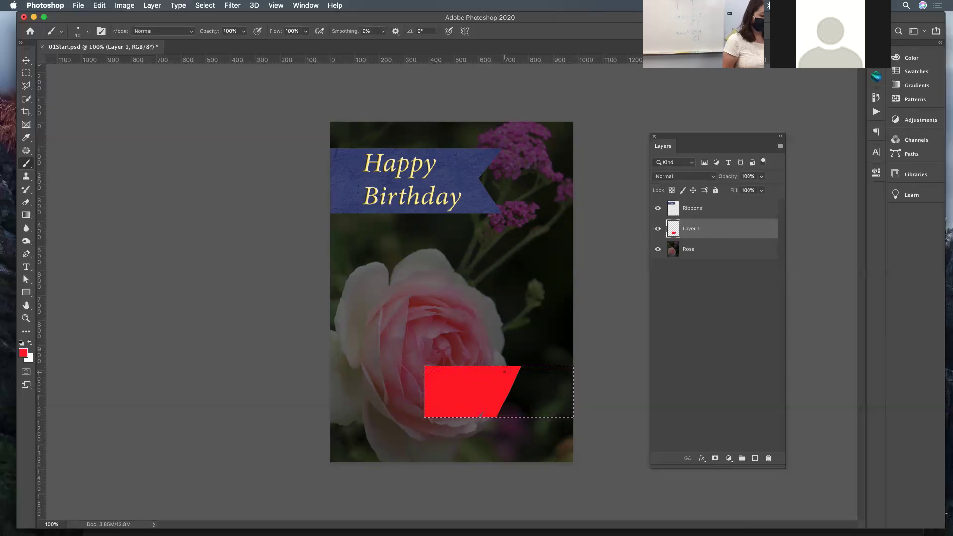
Step: Enlarge the brush to 400, paint the rest of the rectangular selection red and deselect
{"action": "key", "text": "bracketright"}
{"action": "key", "text": "bracketright"}
{"action": "key", "text": "bracketright"}
{"action": "key", "text": "bracketright"}
{"action": "key", "text": "bracketright"}
{"action": "key", "text": "bracketright"}
{"action": "key", "text": "bracketright"}
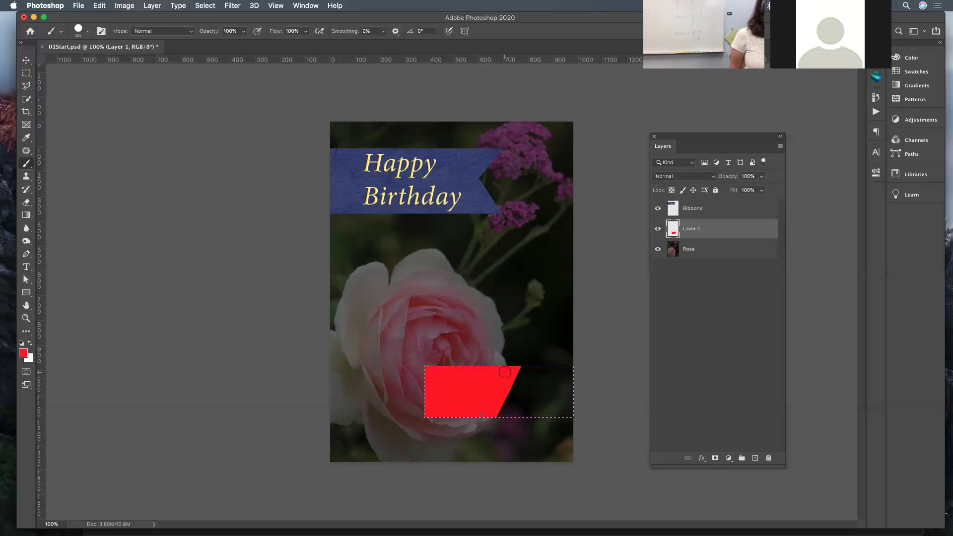
{"action": "key", "text": "bracketright"}
{"action": "key", "text": "bracketright"}
{"action": "key", "text": "bracketright"}
{"action": "key", "text": "bracketright"}
{"action": "key", "text": "bracketright"}
{"action": "key", "text": "bracketright"}
{"action": "key", "text": "bracketright"}
{"action": "key", "text": "bracketright"}
{"action": "key", "text": "bracketright"}
{"action": "key", "text": "bracketright"}
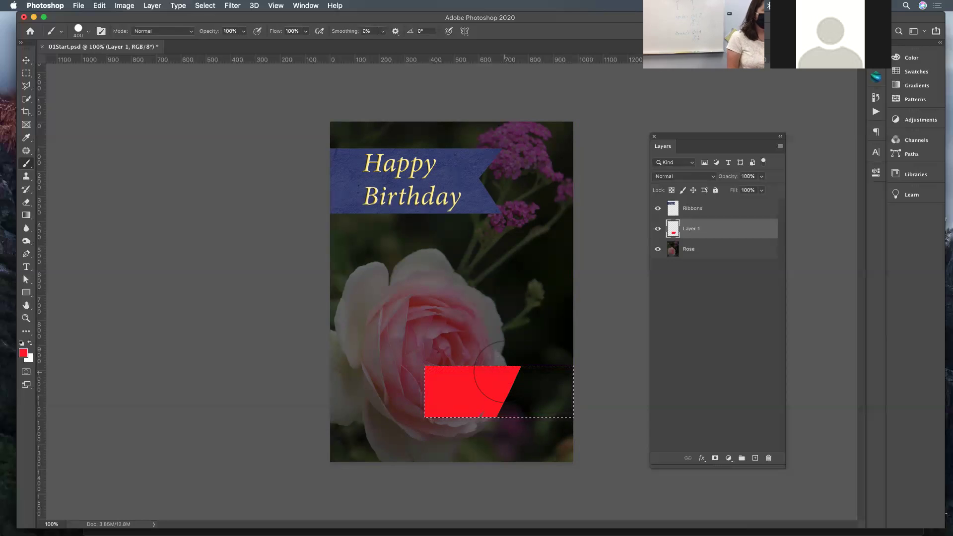
{"action": "left_click_drag", "start_coordinate": [485, 383], "coordinate": [556, 386]}
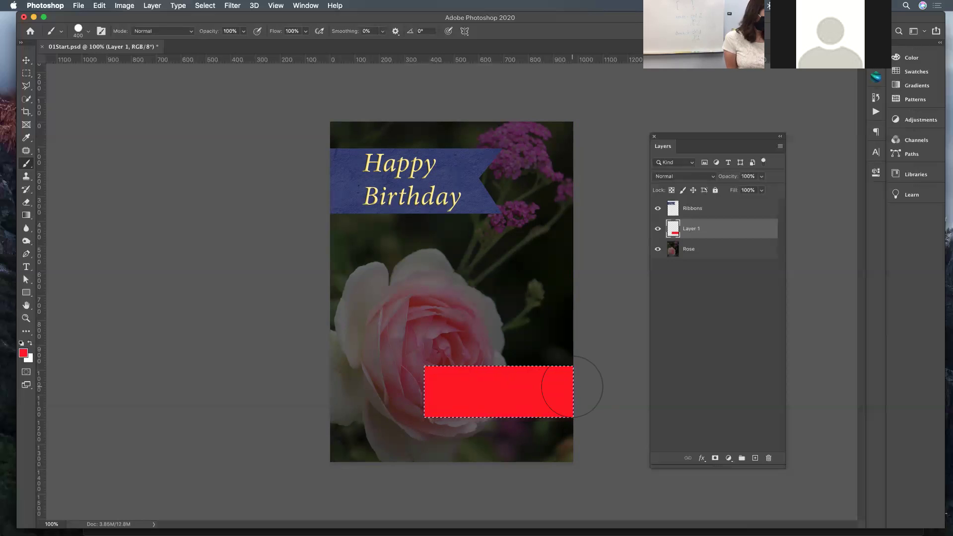
{"action": "key", "text": "super+d"}
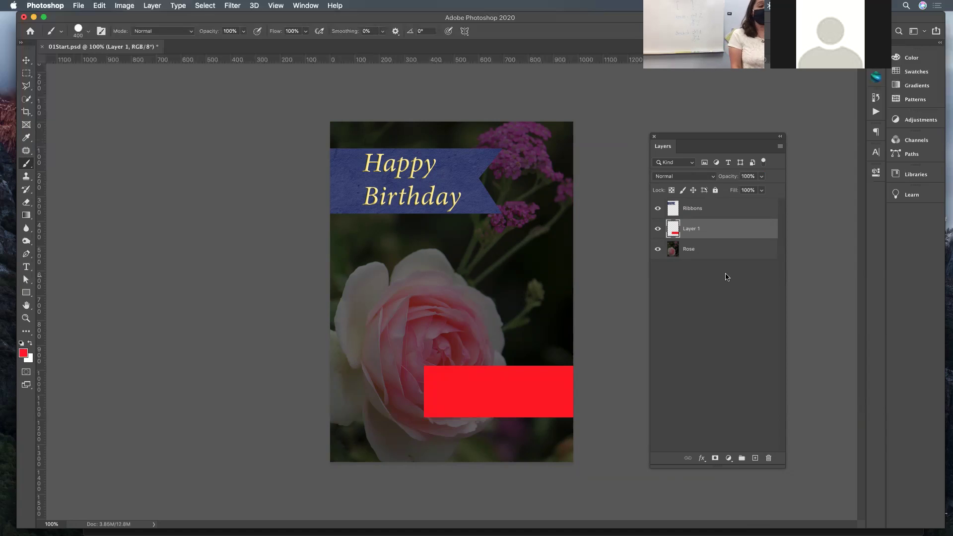
Step: Load the red rectangle on Layer 1 as a selection
{"action": "left_click", "coordinate": [674, 230]}
{"action": "left_click", "coordinate": [673, 230], "text": "super"}
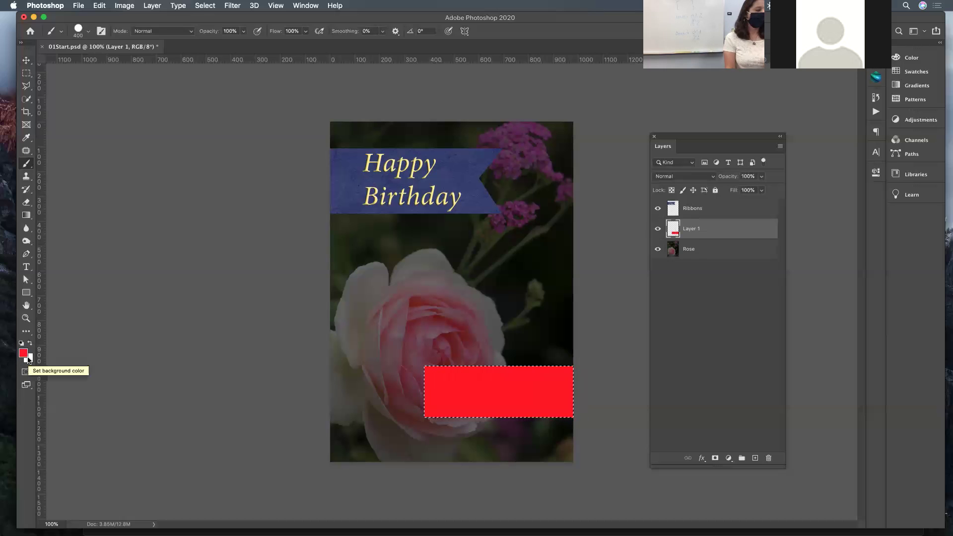
{"action": "left_click", "coordinate": [29, 361]}
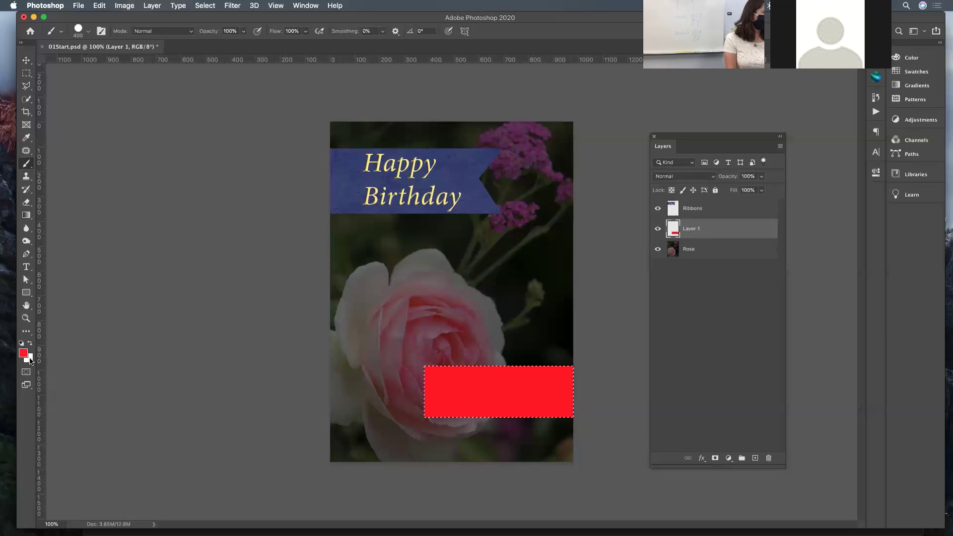
{"action": "left_click", "coordinate": [28, 353]}
{"action": "left_click", "coordinate": [28, 358]}
{"action": "left_click", "coordinate": [25, 354]}
{"action": "left_click", "coordinate": [28, 359]}
{"action": "left_click", "coordinate": [24, 354]}
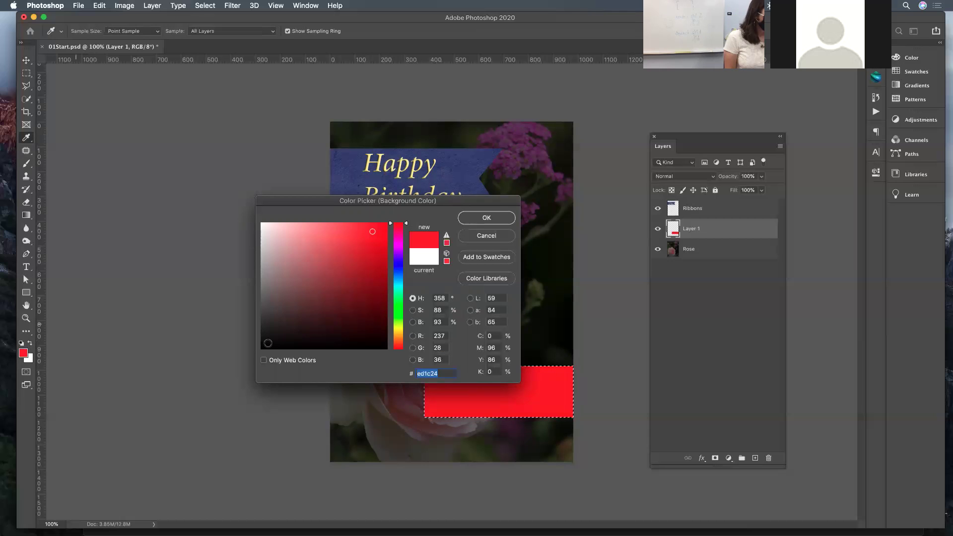
{"action": "left_click", "coordinate": [485, 237]}
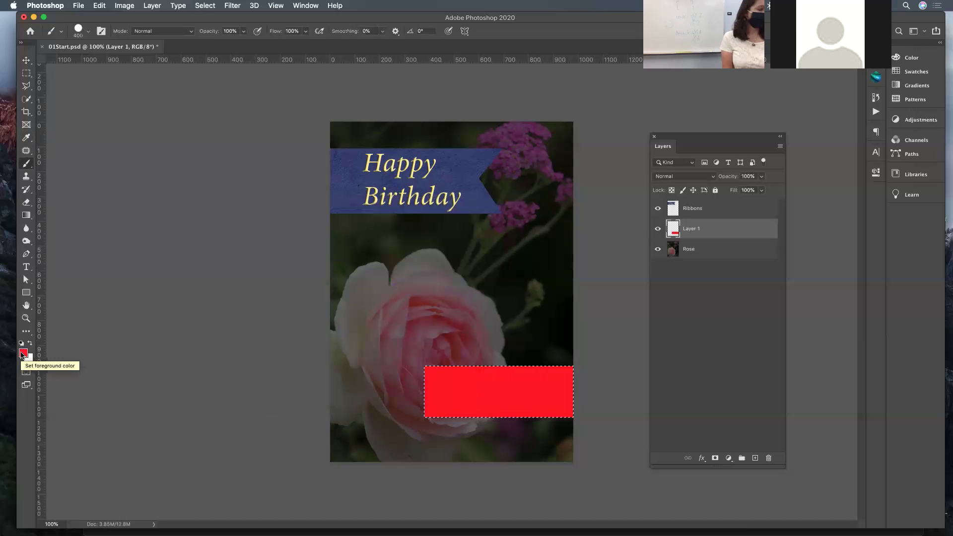
Step: Set the foreground color to green with hex value 50ae37 and return to the Brush tool
{"action": "left_click", "coordinate": [23, 353]}
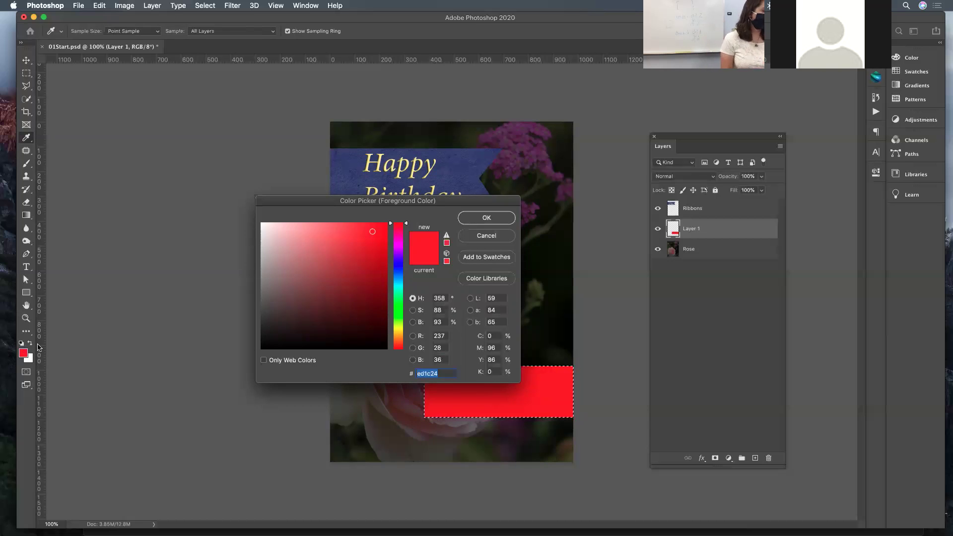
{"action": "left_click", "coordinate": [398, 270]}
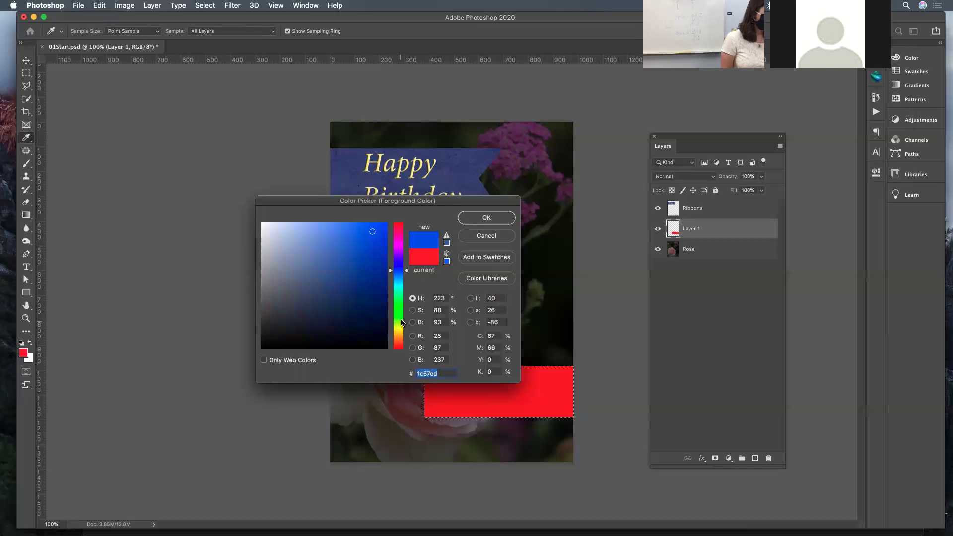
{"action": "left_click", "coordinate": [398, 311]}
{"action": "left_click", "coordinate": [348, 262]}
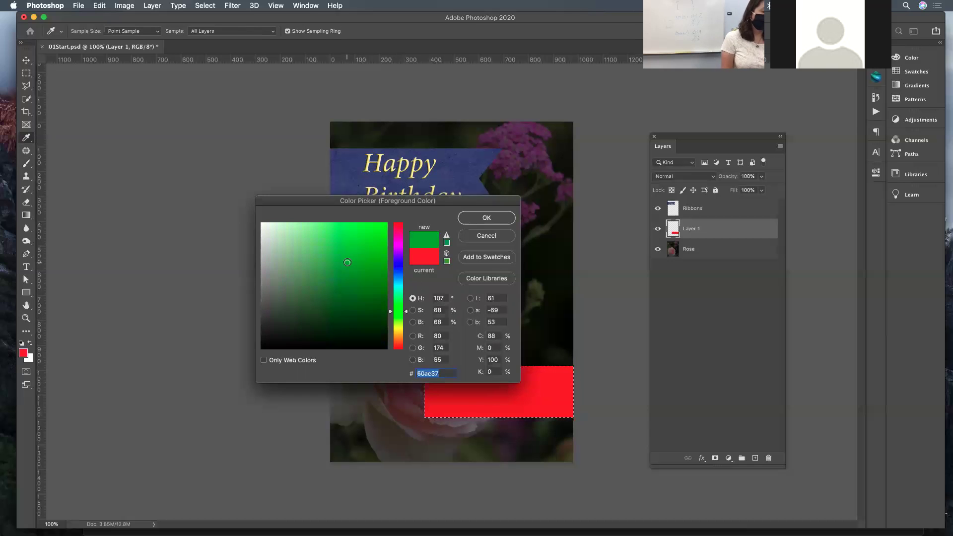
{"action": "left_click", "coordinate": [499, 218]}
{"action": "key", "text": "b"}
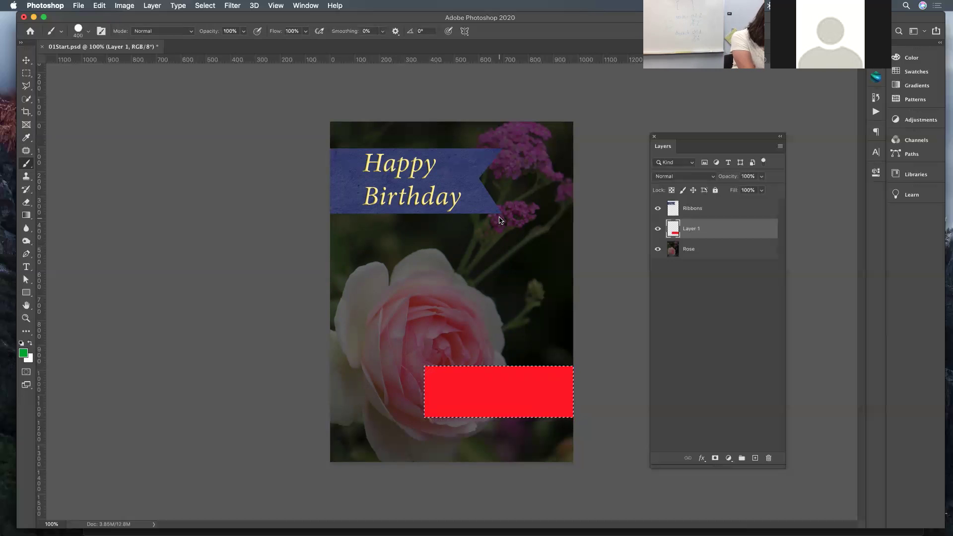
Step: Sample dark purple from the small flowers and try filling the selection alternately with the white background and purple foreground colors
{"action": "key", "text": "i"}
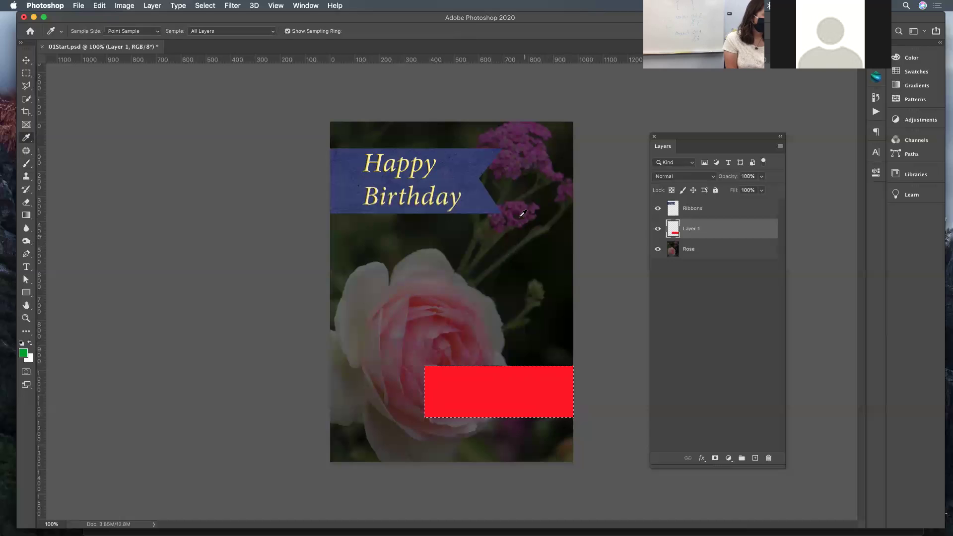
{"action": "left_click", "coordinate": [527, 217]}
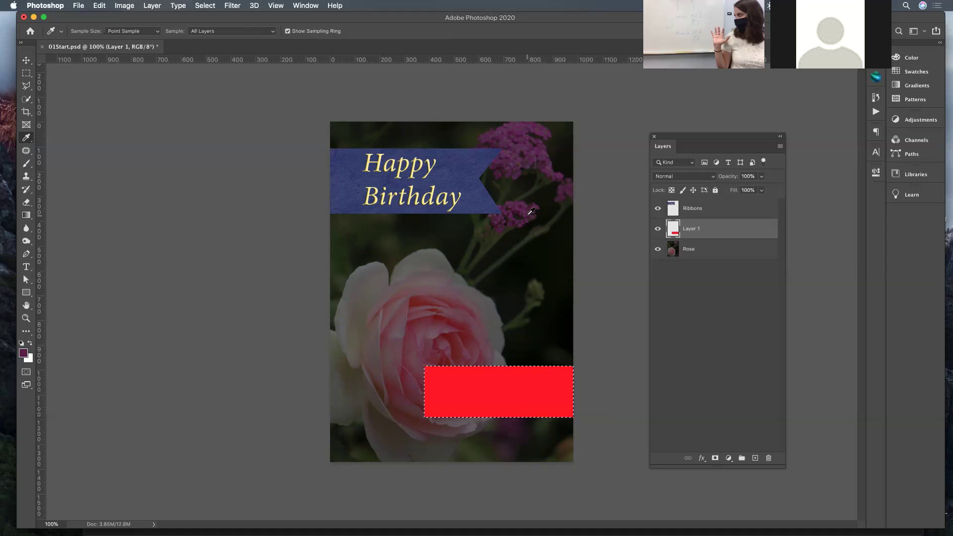
{"action": "key", "text": "super+BackSpace"}
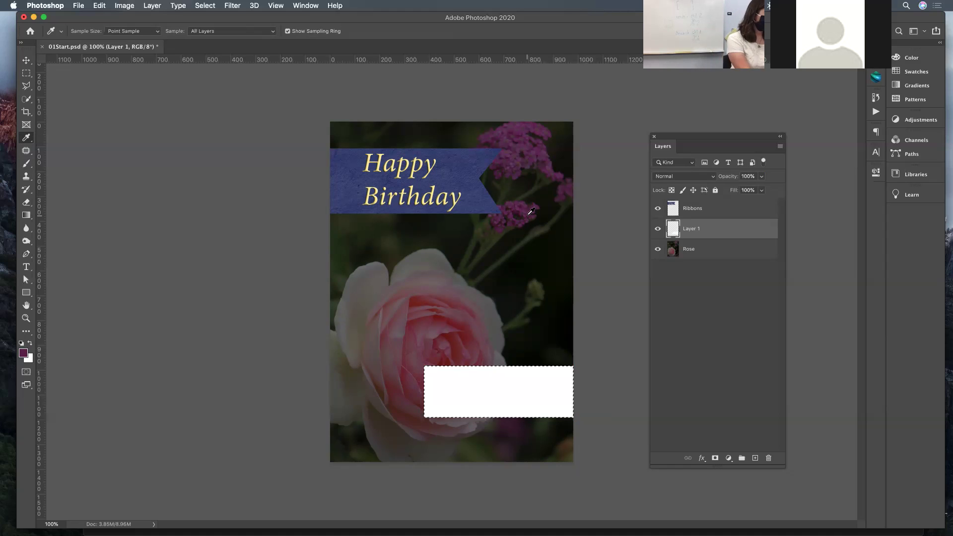
{"action": "key", "text": "super+z"}
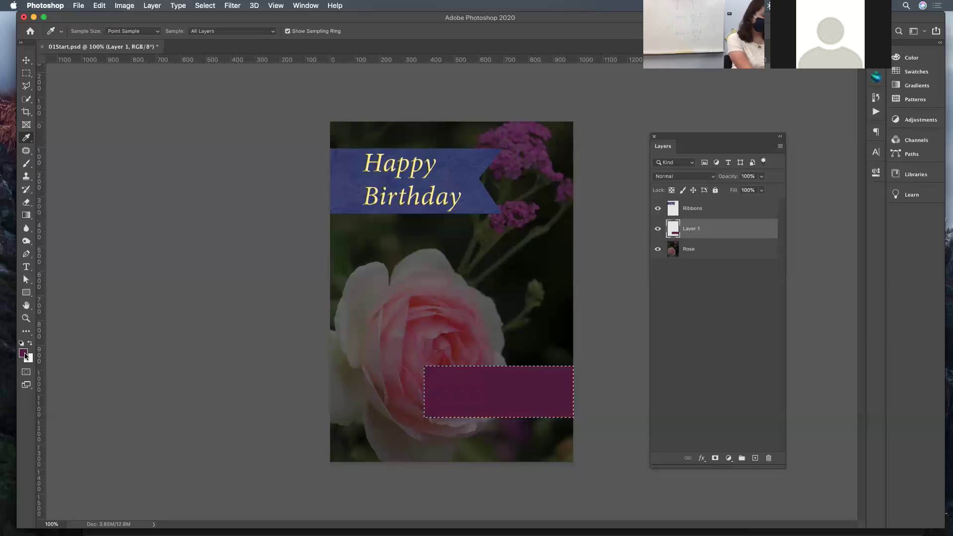
{"action": "key", "text": "super+BackSpace"}
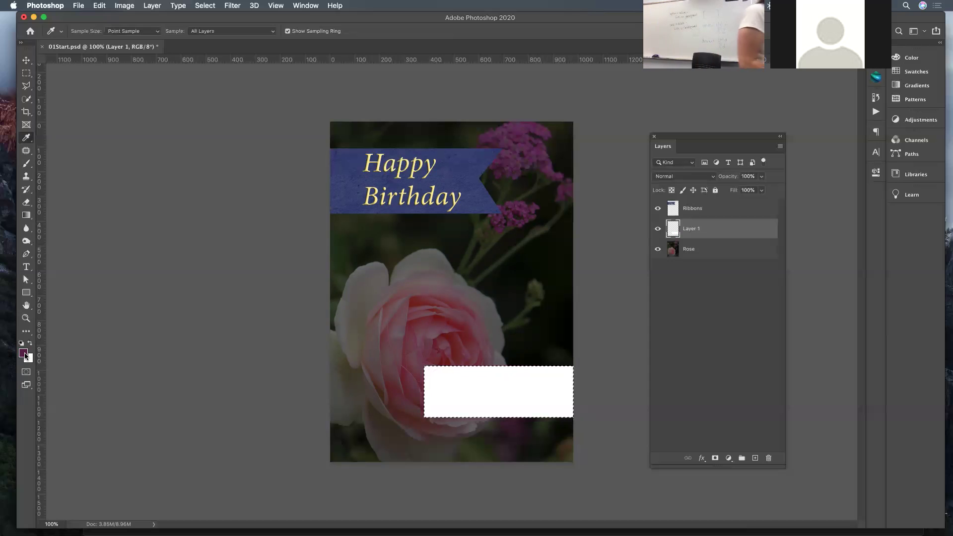
{"action": "key", "text": "alt+BackSpace"}
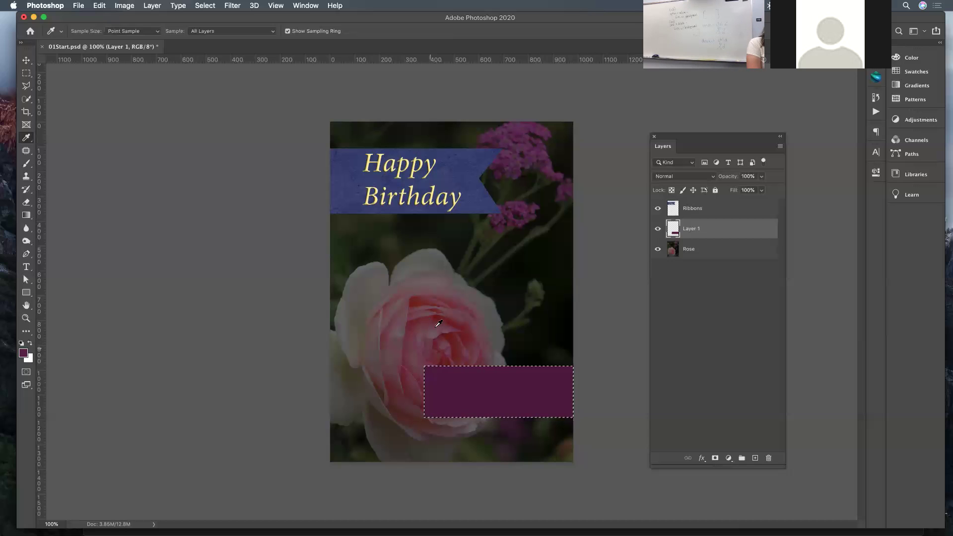
Step: Sample colors from the rose's center, the dark background and a pale petal in turn, refilling the selection
{"action": "left_click", "coordinate": [442, 312]}
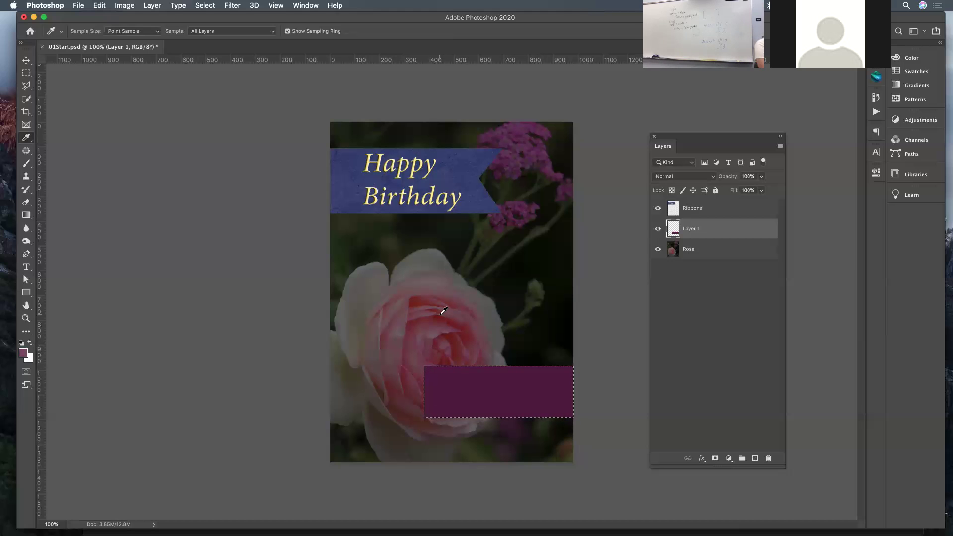
{"action": "key", "text": "alt+BackSpace"}
{"action": "left_click", "coordinate": [427, 134]}
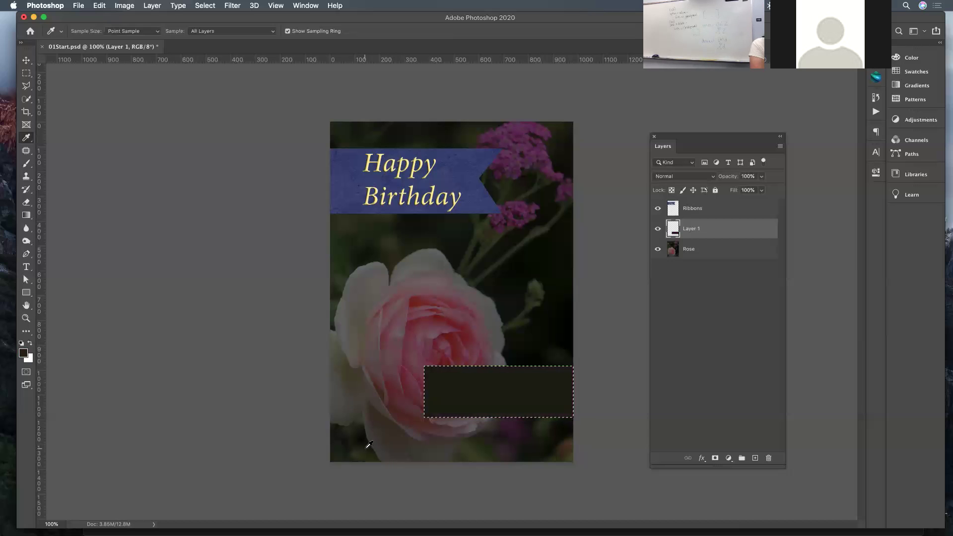
{"action": "left_click", "coordinate": [370, 272]}
{"action": "key", "text": "alt+BackSpace"}
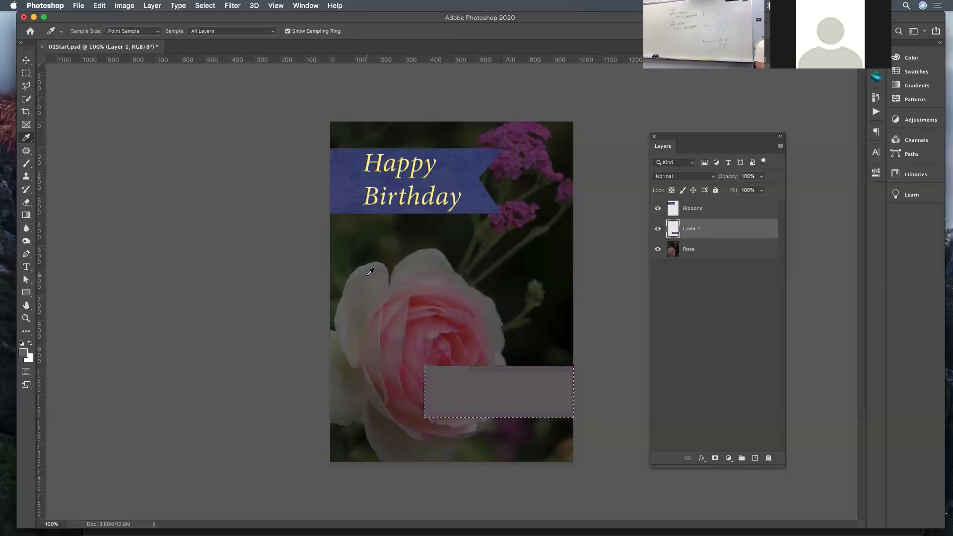
Step: Fill the rectangle on Layer 1 with blue sampled from the Happy Birthday ribbon and deselect
{"action": "left_click", "coordinate": [356, 175]}
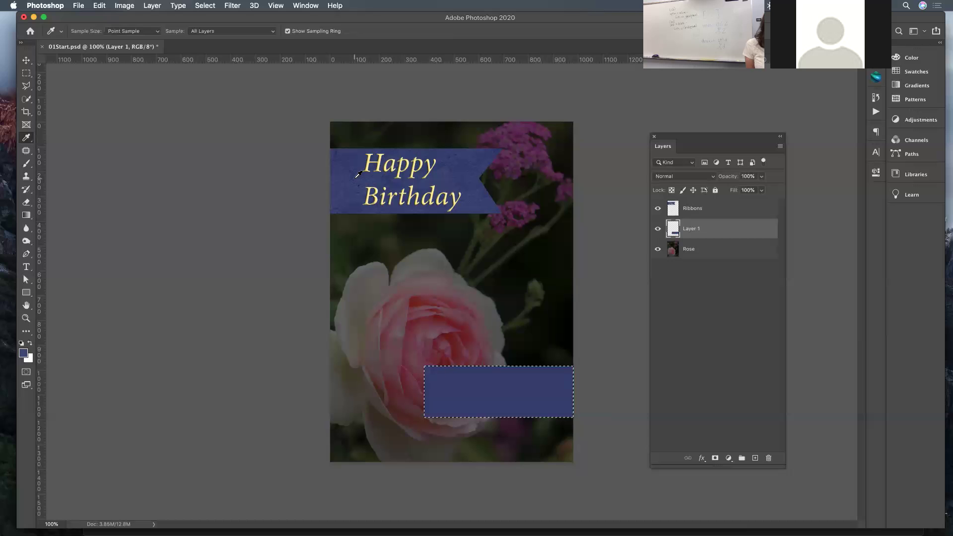
{"action": "key", "text": "super+d"}
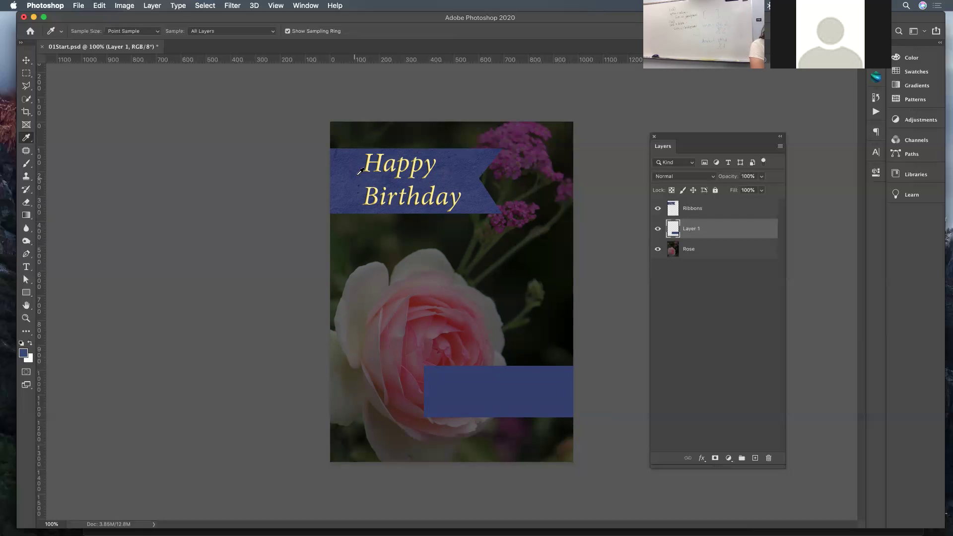
Step: Hide Layer 1 and try filling the whole Rose layer with the white background and blue foreground colors, undoing each fill
{"action": "left_click", "coordinate": [725, 254]}
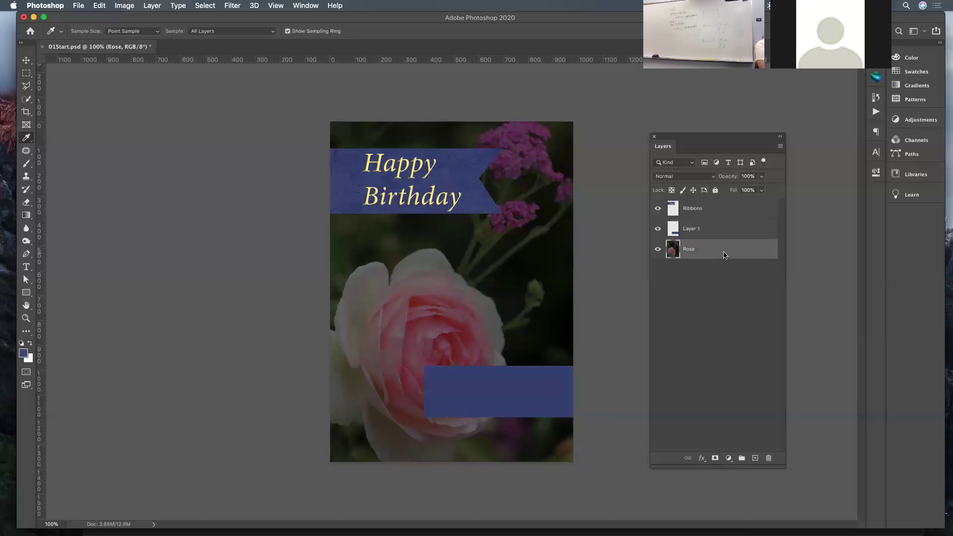
{"action": "key", "text": "super+BackSpace"}
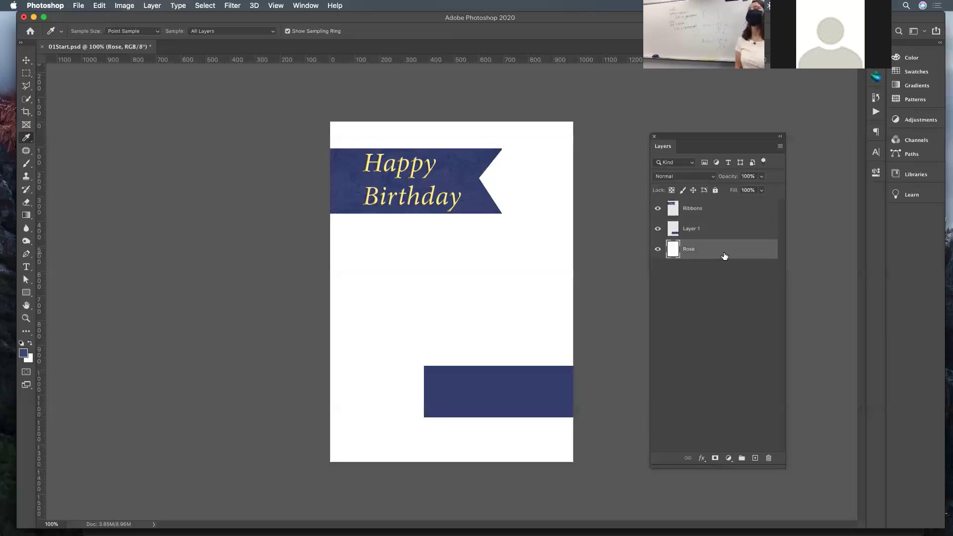
{"action": "left_click", "coordinate": [656, 228]}
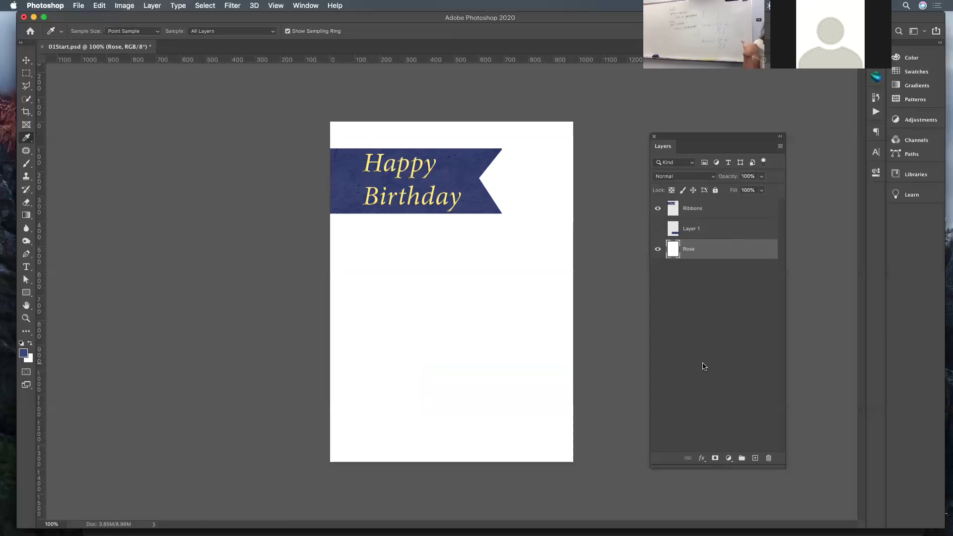
{"action": "key", "text": "super+z"}
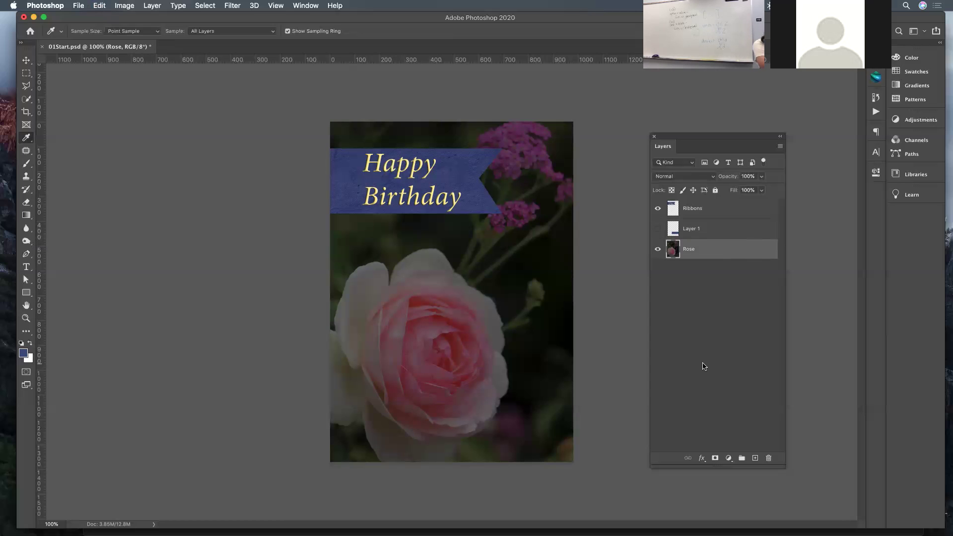
{"action": "key", "text": "alt+BackSpace"}
{"action": "key", "text": "super+z"}
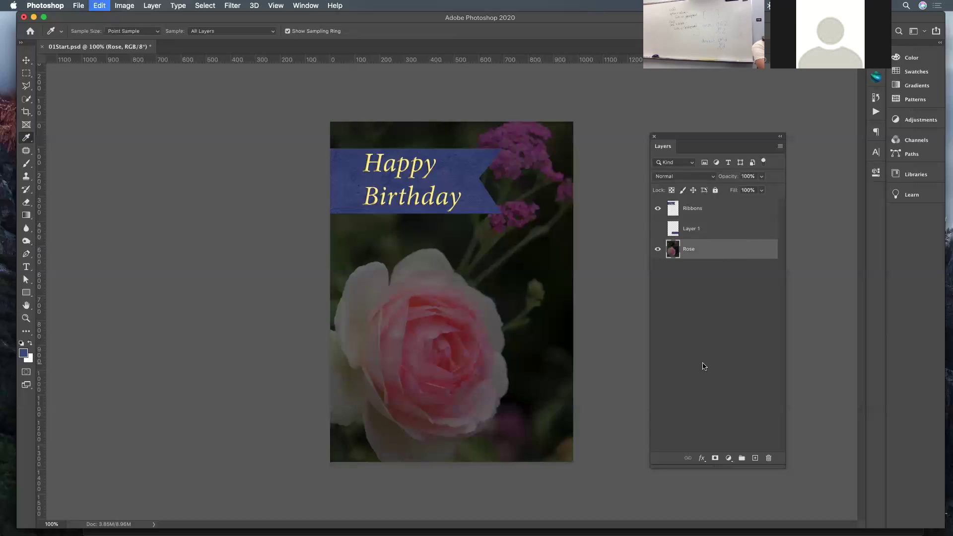
{"action": "key", "text": "super+BackSpace"}
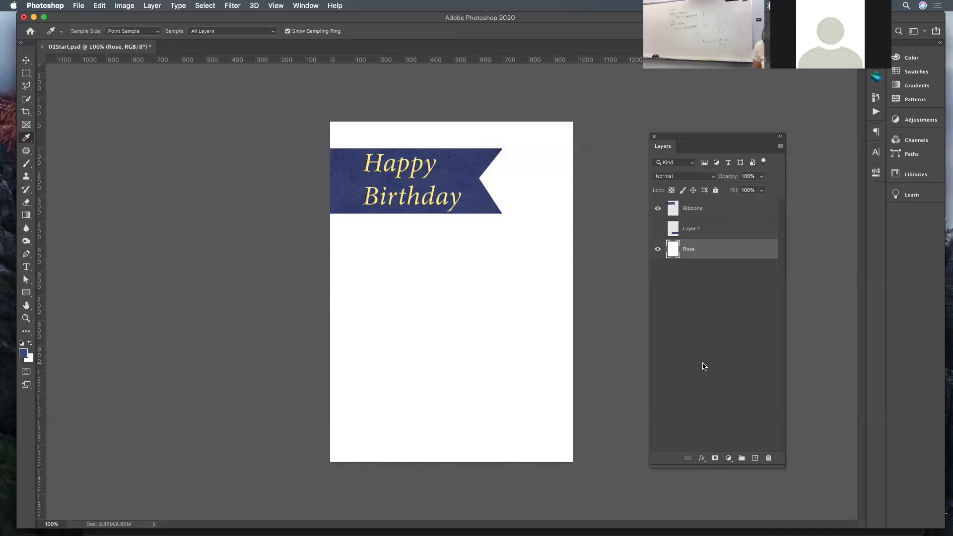
{"action": "key", "text": "super+z"}
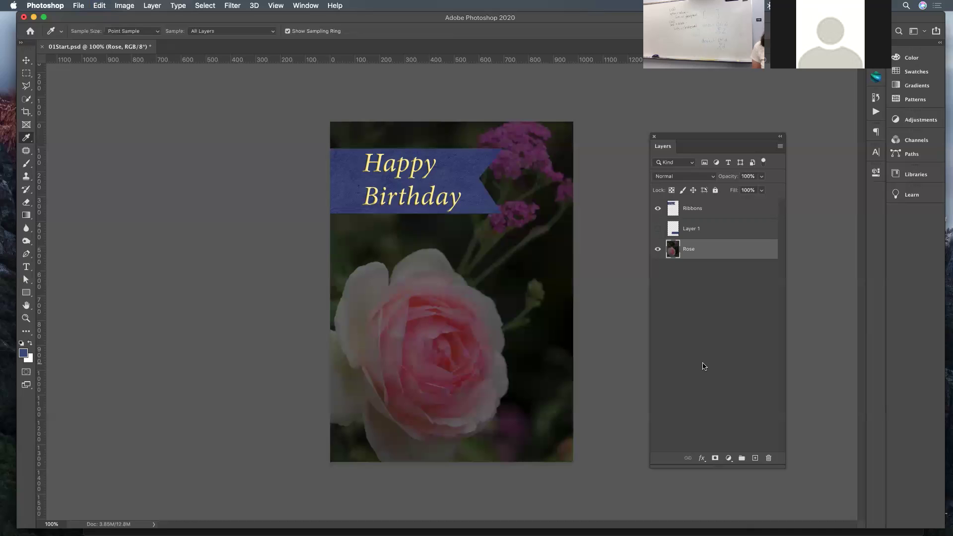
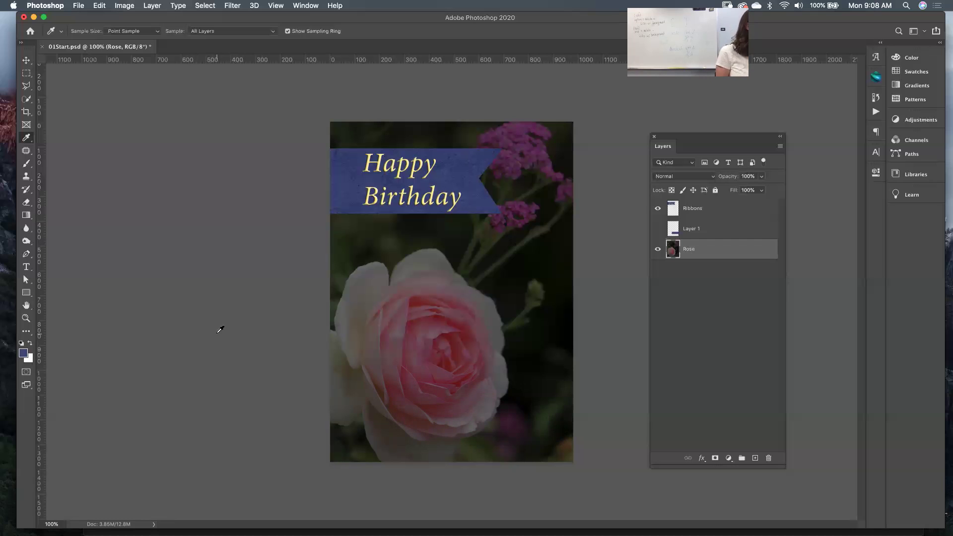
Step: Select Layer 1 and make its blue rectangle visible again
{"action": "key", "text": "m"}
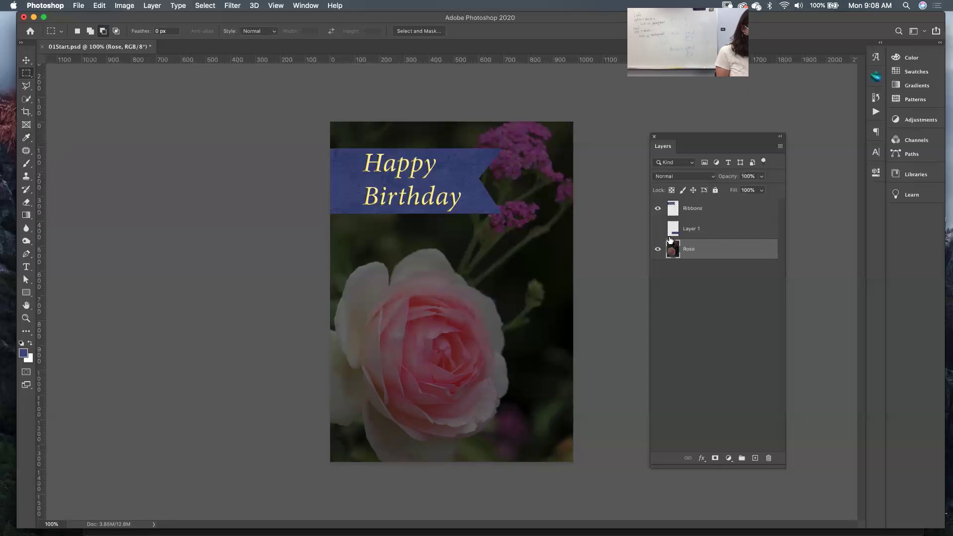
{"action": "left_click", "coordinate": [708, 228]}
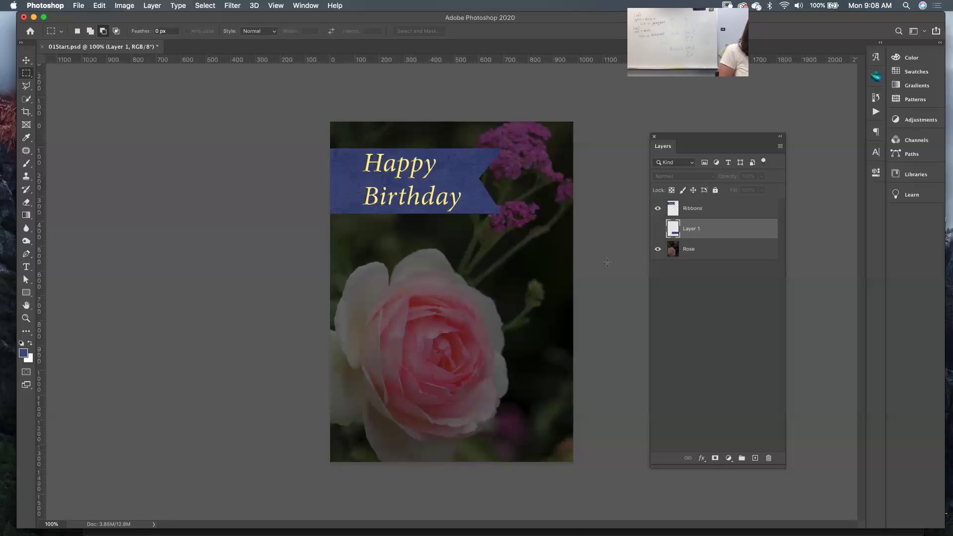
{"action": "left_click", "coordinate": [658, 229]}
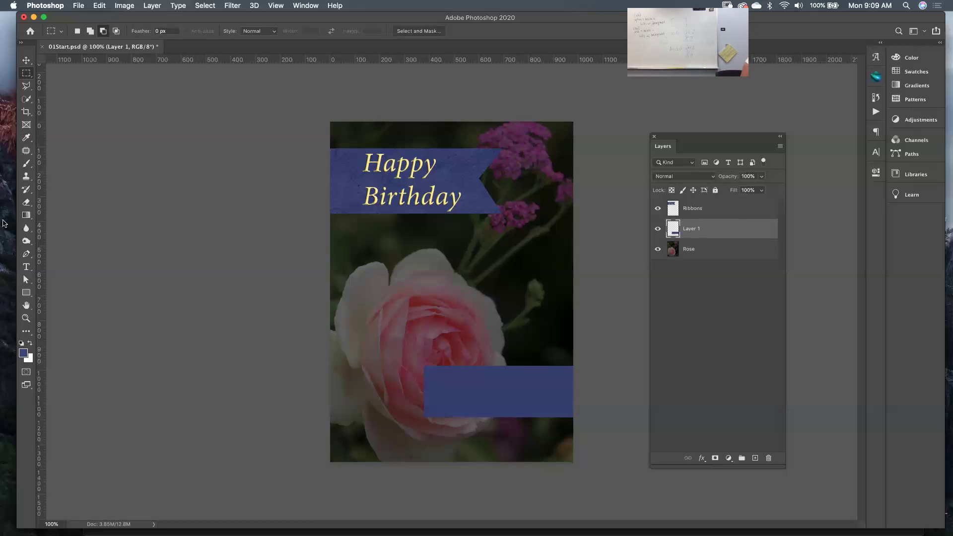
Step: Cut a triangular notch into the left end of Layer 1's blue rectangle with a Polygonal Lasso selection and deselect
{"action": "left_click", "coordinate": [29, 88]}
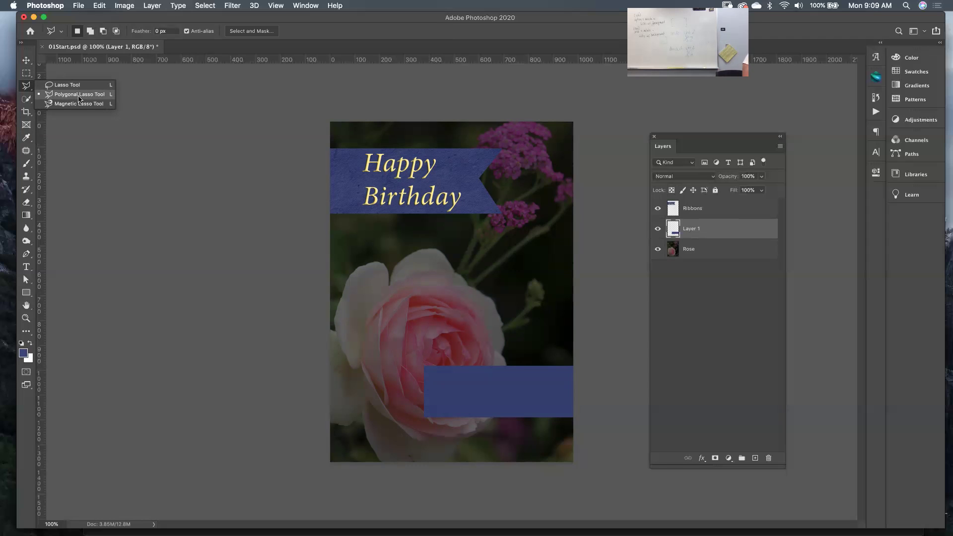
{"action": "left_click", "coordinate": [79, 98]}
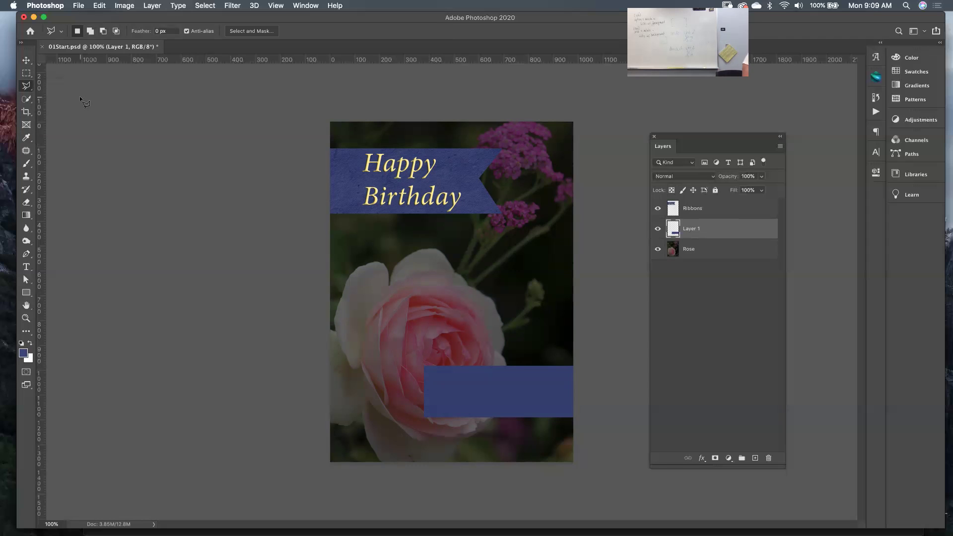
{"action": "left_click", "coordinate": [26, 88]}
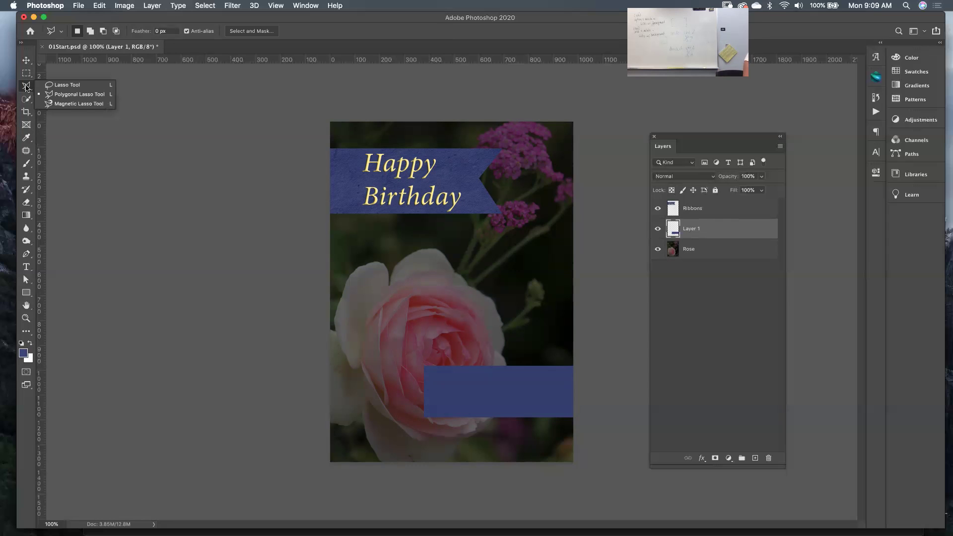
{"action": "left_click", "coordinate": [418, 362]}
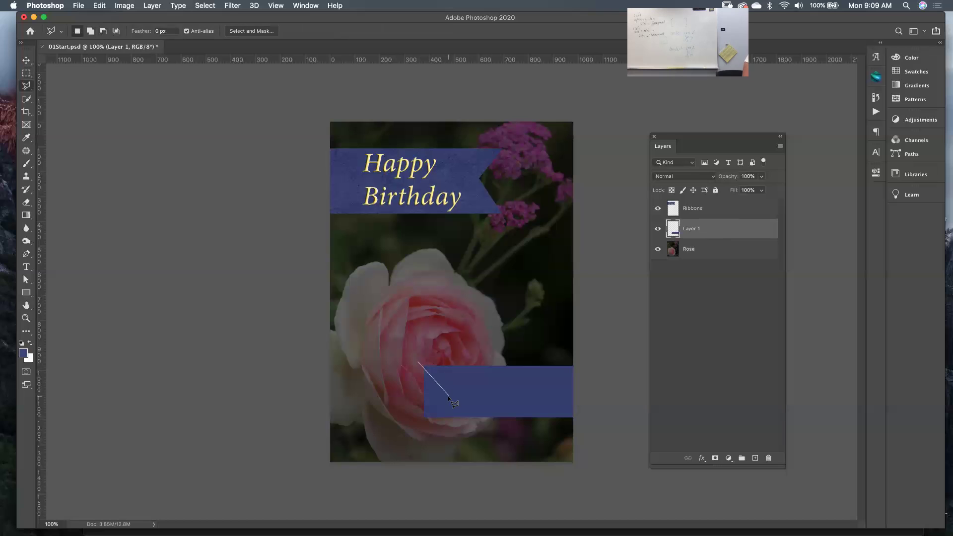
{"action": "left_click", "coordinate": [417, 423]}
{"action": "left_click", "coordinate": [416, 362]}
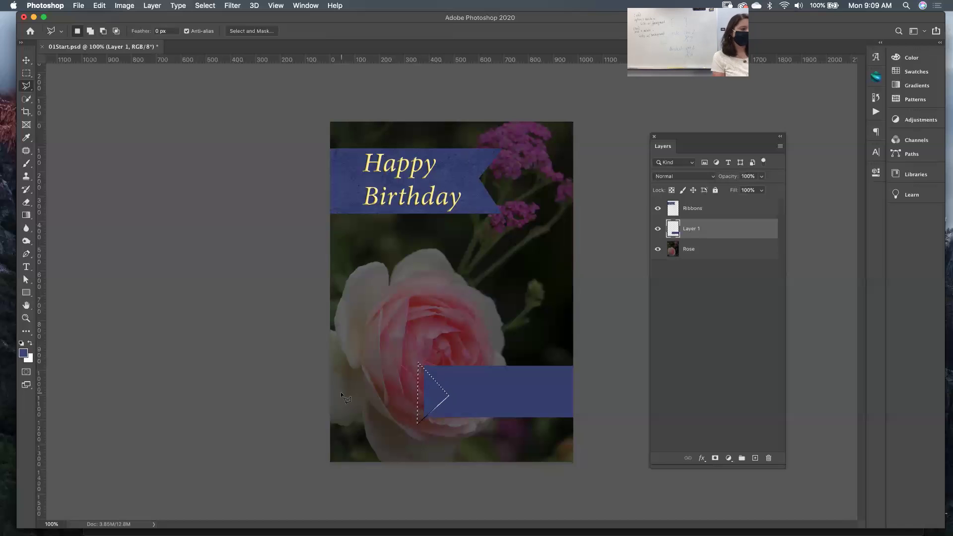
{"action": "key", "text": "Delete"}
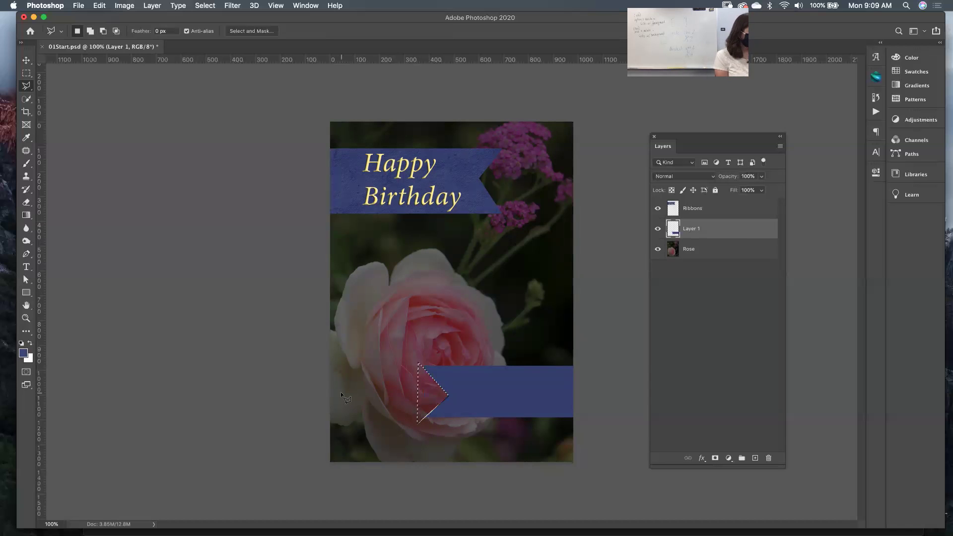
{"action": "key", "text": "super+d"}
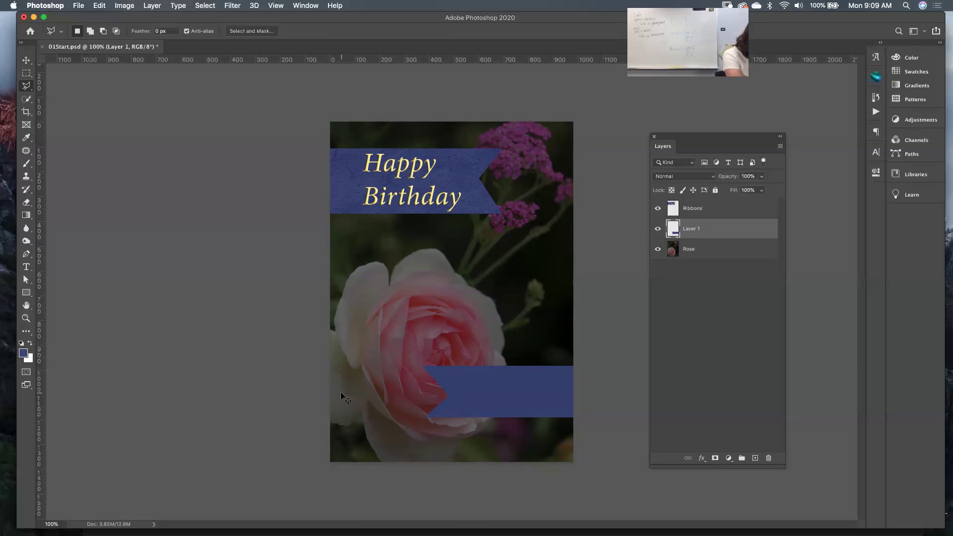
Step: Restore the notch selection, refill it with the blue foreground color and deselect
{"action": "key", "text": "super+equal"}
{"action": "key", "text": "super+equal"}
{"action": "scroll", "coordinate": [369, 300], "scroll_direction": "down", "scroll_amount": 10}
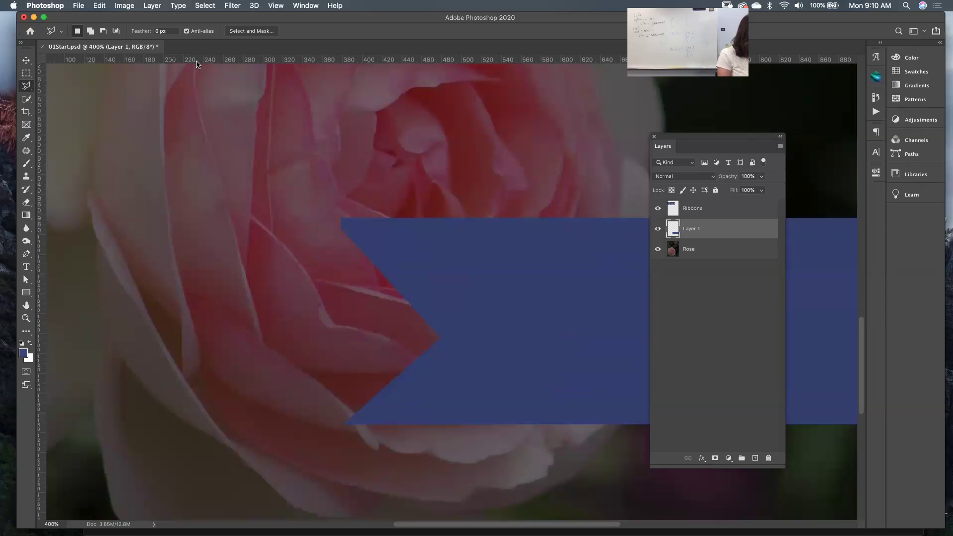
{"action": "key", "text": "super+shift+d"}
{"action": "key", "text": "alt+BackSpace"}
{"action": "key", "text": "super+d"}
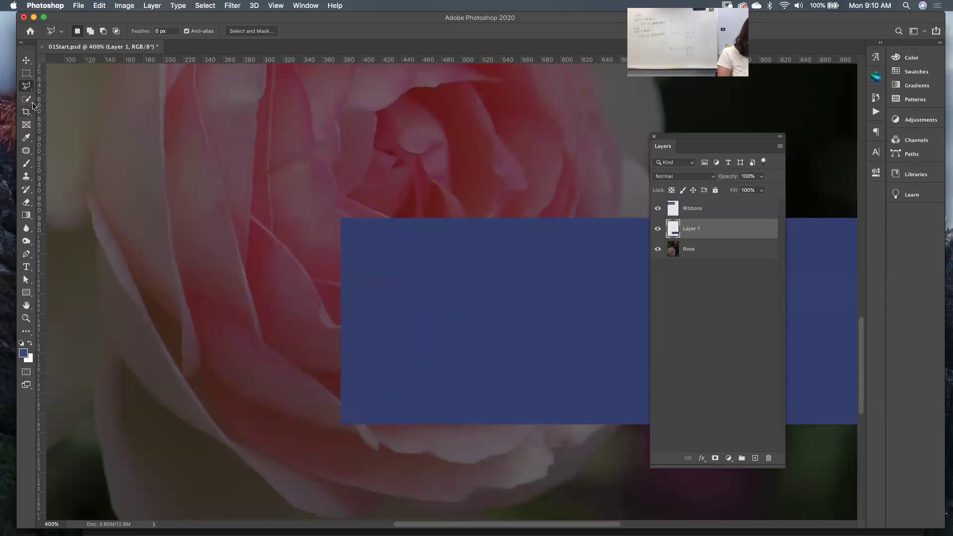
Step: Draw a random zigzag Polygonal Lasso selection across the rose and blue rectangle, close it and deselect
{"action": "left_click", "coordinate": [366, 189]}
{"action": "left_click", "coordinate": [215, 330]}
{"action": "left_click", "coordinate": [577, 321]}
{"action": "left_click", "coordinate": [323, 119]}
{"action": "left_click", "coordinate": [163, 237]}
{"action": "left_click", "coordinate": [453, 225]}
{"action": "left_click", "coordinate": [98, 306]}
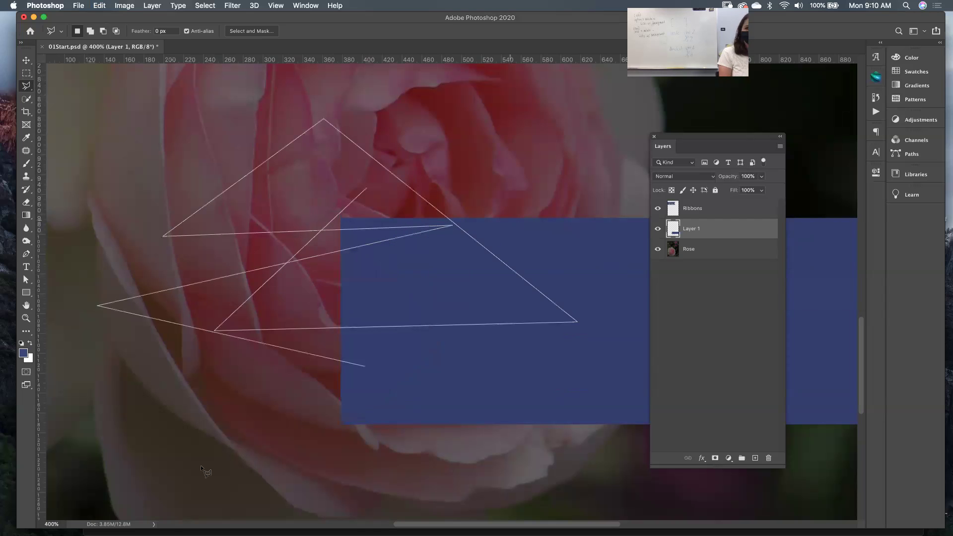
{"action": "double_click", "coordinate": [373, 395]}
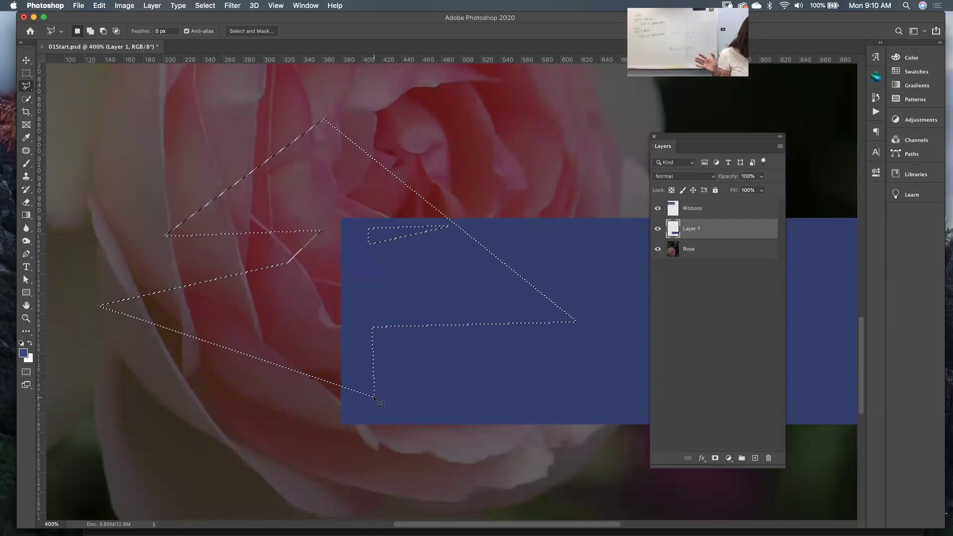
{"action": "key", "text": "super+d"}
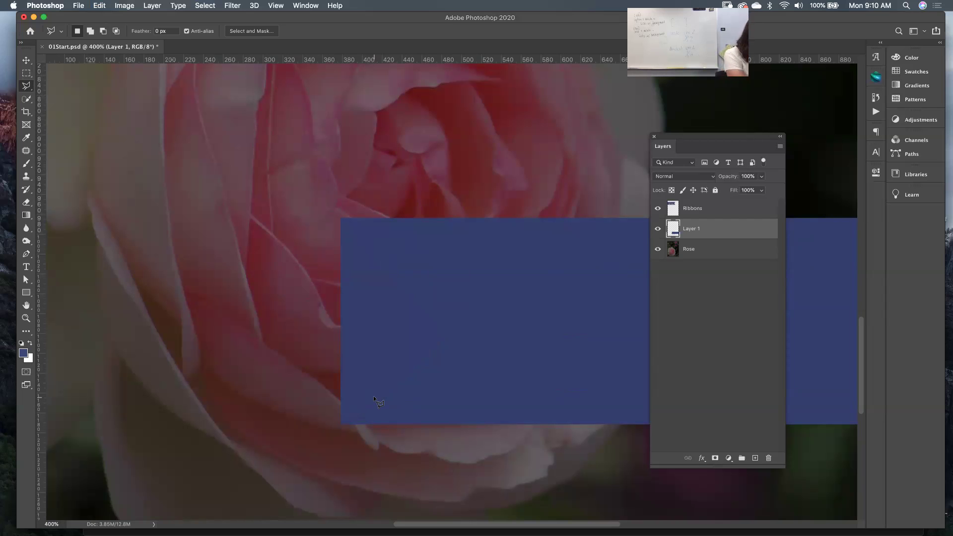
Step: Examine the whole card and the left end of the blue rectangle at several magnifications up to 400%
{"action": "key", "text": "super+0"}
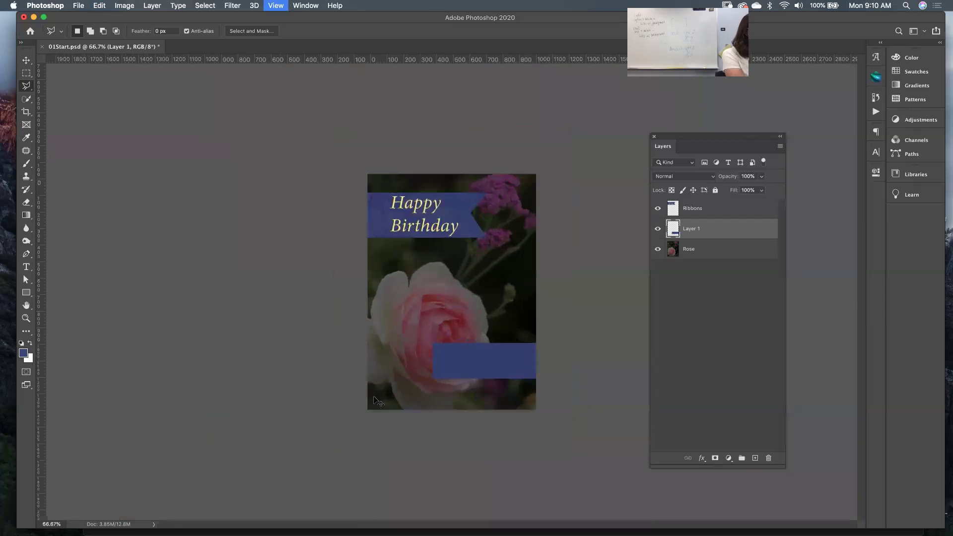
{"action": "key", "text": "super+plus"}
{"action": "key", "text": "super+plus"}
{"action": "key", "text": "super+minus"}
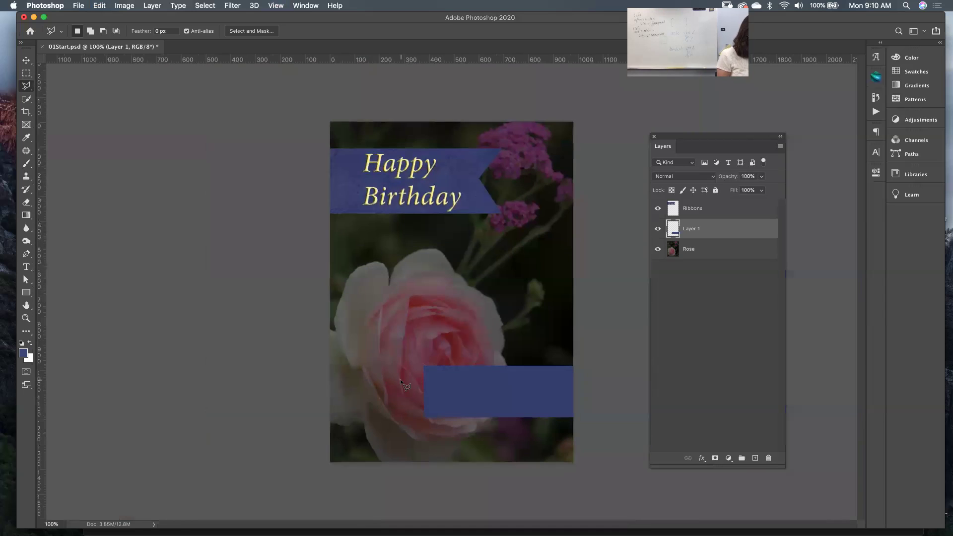
{"action": "key", "text": "super+plus"}
{"action": "key", "text": "super+plus"}
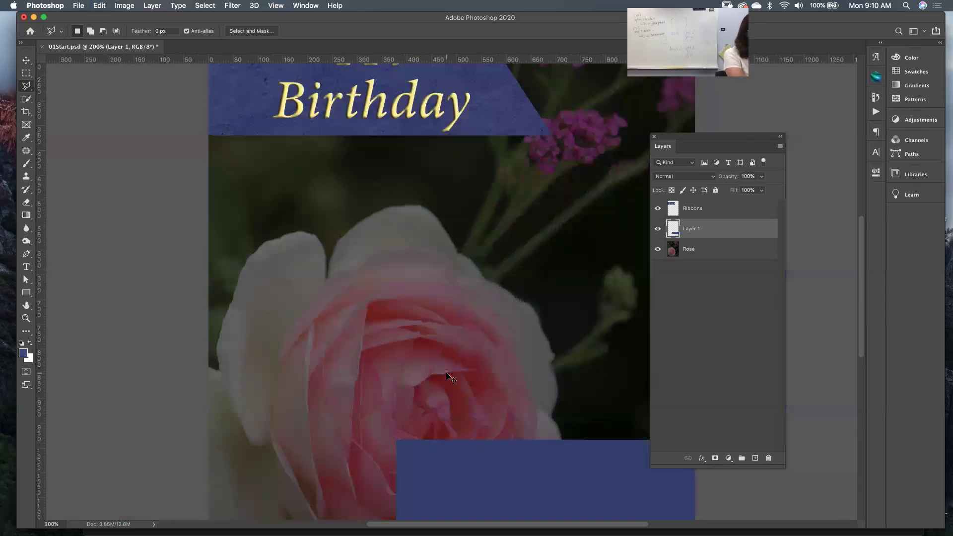
{"action": "key", "text": "super+minus"}
{"action": "key", "text": "super+minus"}
{"action": "key", "text": "super+minus"}
{"action": "key", "text": "super+minus"}
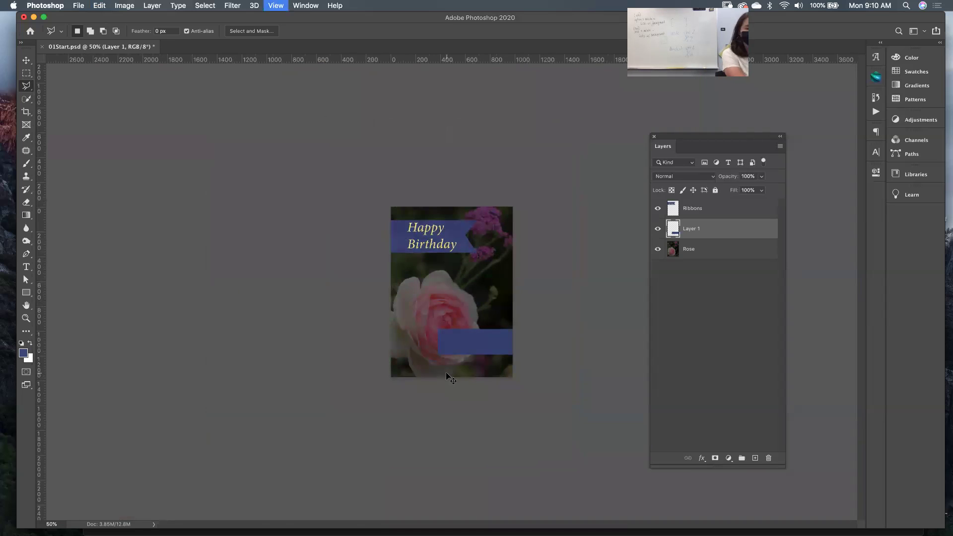
{"action": "key", "text": "super+plus"}
{"action": "key", "text": "super+plus"}
{"action": "key", "text": "super+plus"}
{"action": "key", "text": "super+plus"}
{"action": "mouse_move", "coordinate": [463, 366]}
{"action": "left_mouse_down"}
{"action": "mouse_move", "coordinate": [430, 196]}
{"action": "mouse_move", "coordinate": [387, 154]}
{"action": "left_mouse_up"}
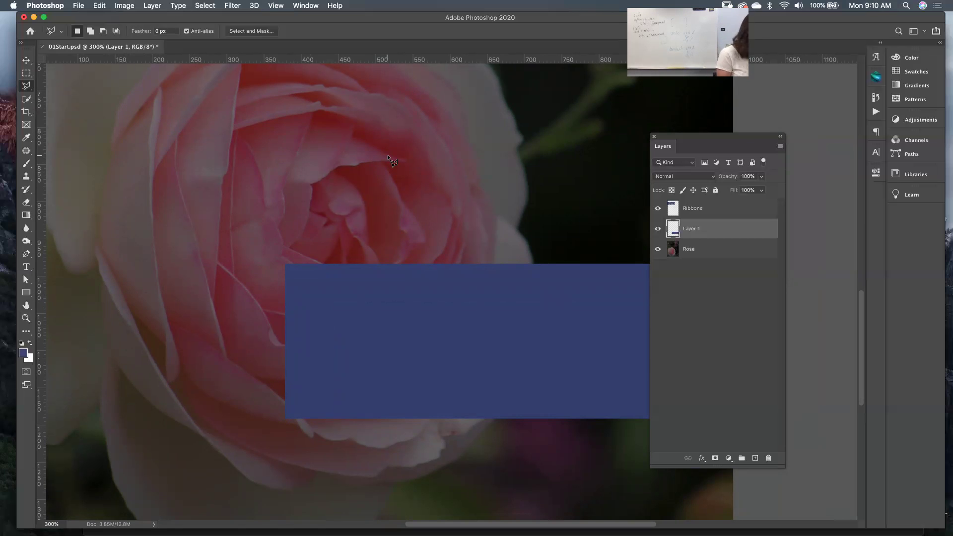
{"action": "key", "text": "super+equal"}
{"action": "left_click_drag", "start_coordinate": [407, 261], "coordinate": [468, 184]}
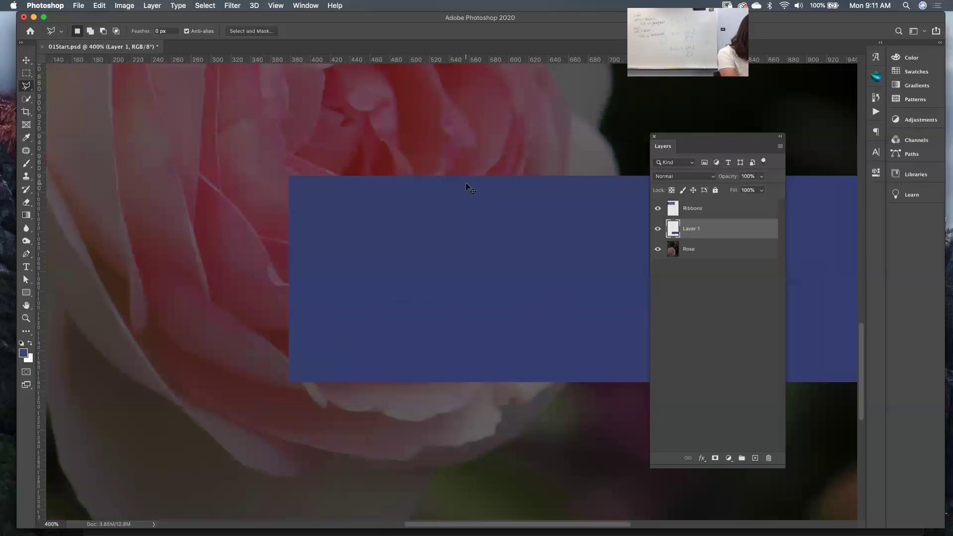
Step: View the whole card at 100% and inspect the blue rectangle up close at 500%
{"action": "key", "text": "super+minus"}
{"action": "key", "text": "super+minus"}
{"action": "key", "text": "super+minus"}
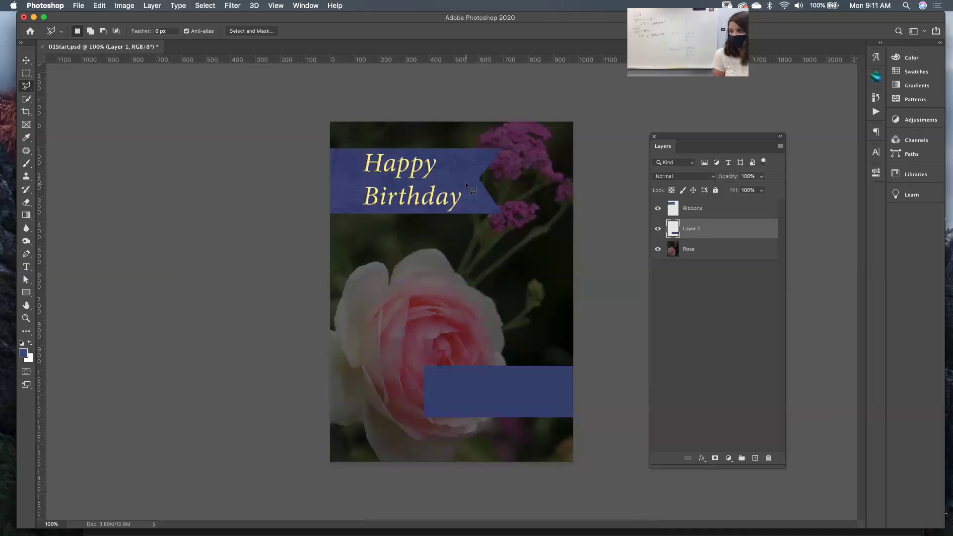
{"action": "key", "text": "super+plus"}
{"action": "key", "text": "super+plus"}
{"action": "key", "text": "super+plus"}
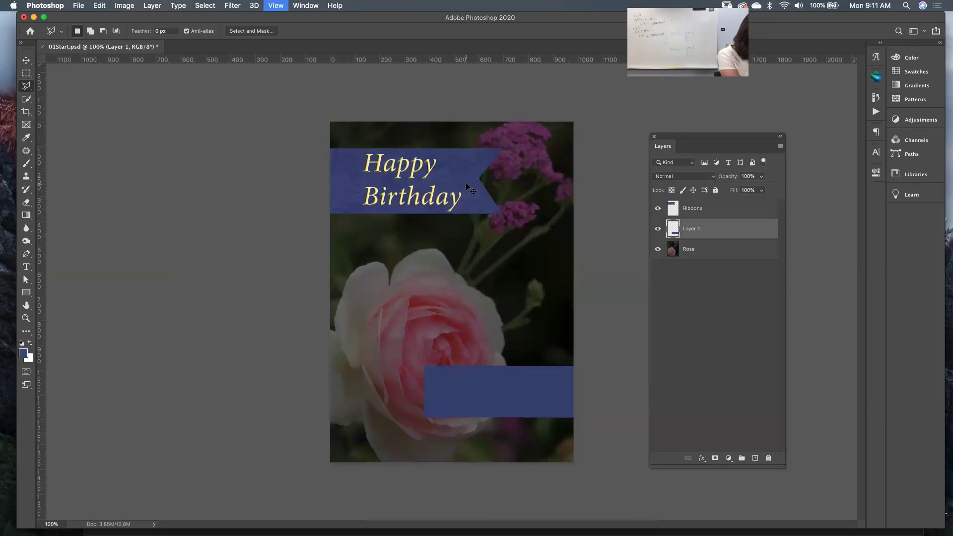
{"action": "key", "text": "super+plus"}
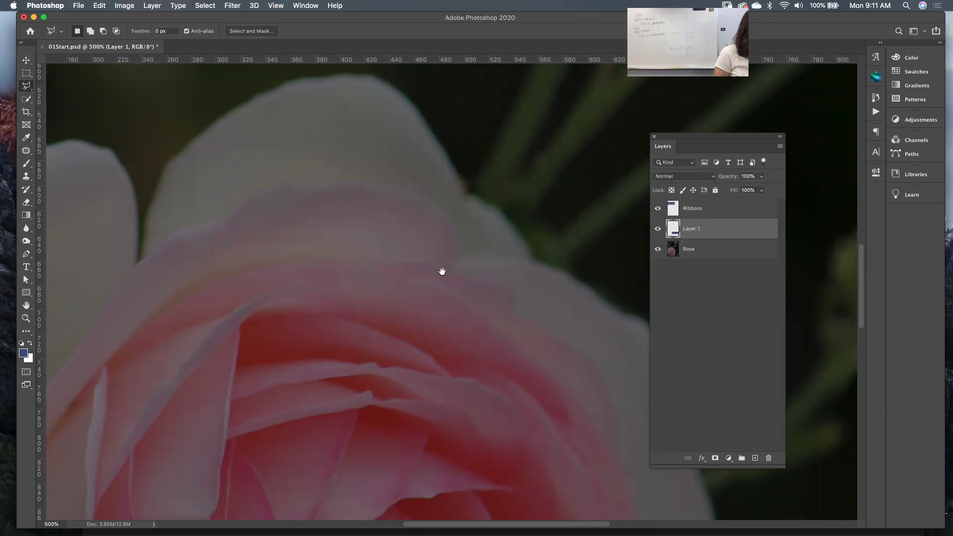
{"action": "left_click_drag", "start_coordinate": [422, 278], "coordinate": [393, 128]}
{"action": "left_click_drag", "start_coordinate": [402, 246], "coordinate": [402, 154]}
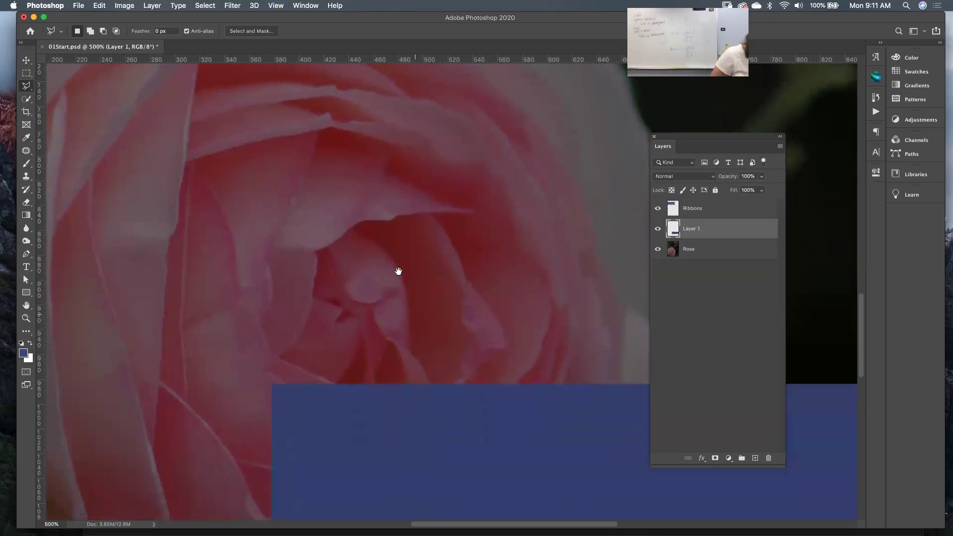
{"action": "left_click_drag", "start_coordinate": [398, 270], "coordinate": [312, 29]}
{"action": "left_click_drag", "start_coordinate": [329, 72], "coordinate": [317, 48]}
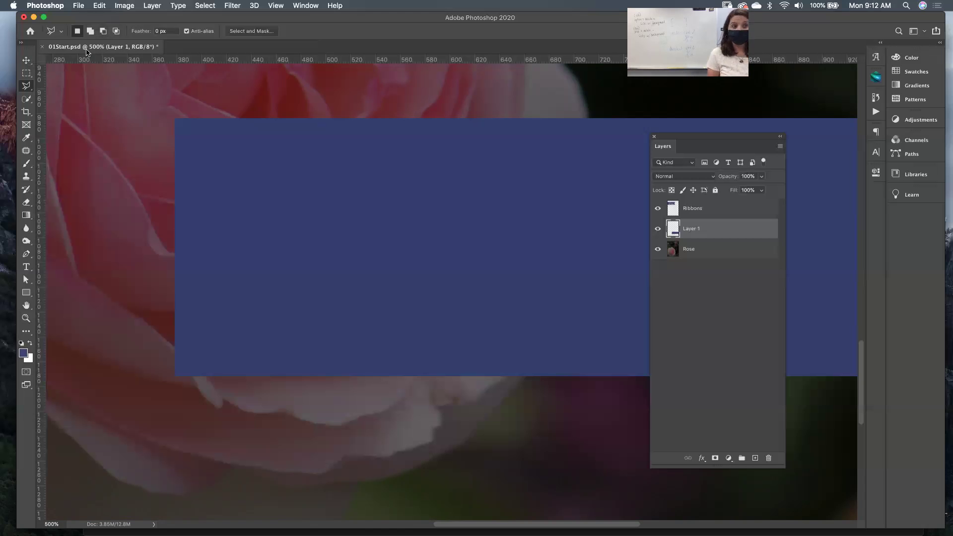
Step: Review the card at 100% and inspect the left edge of the blue rectangle at 400%
{"action": "key", "text": "super+minus"}
{"action": "key", "text": "super+minus"}
{"action": "key", "text": "super+minus"}
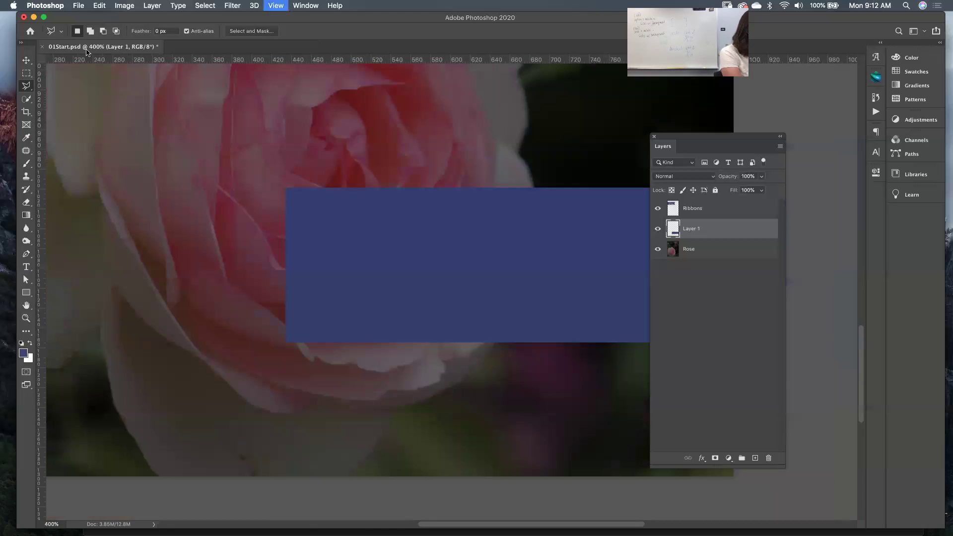
{"action": "key", "text": "super+minus"}
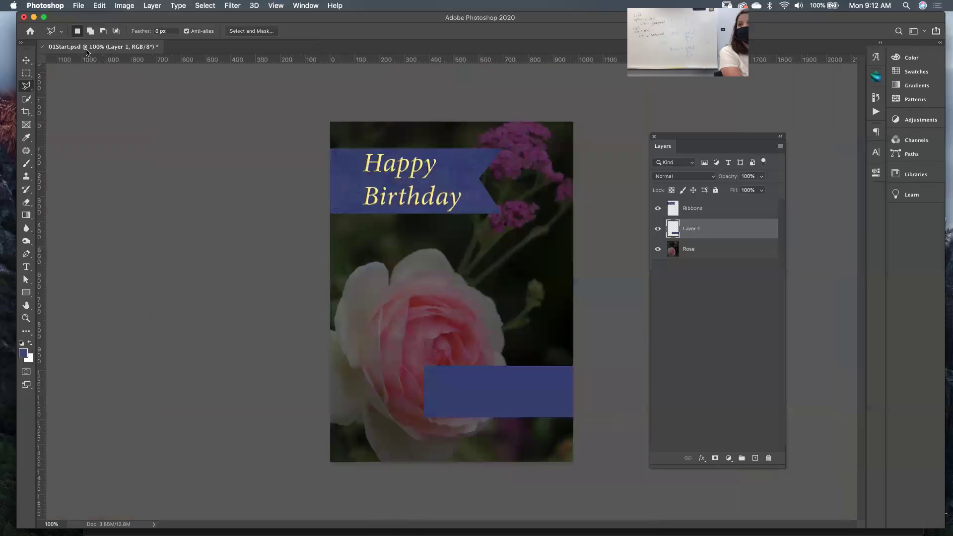
{"action": "key", "text": "super+plus"}
{"action": "key", "text": "super+plus"}
{"action": "key", "text": "super+plus"}
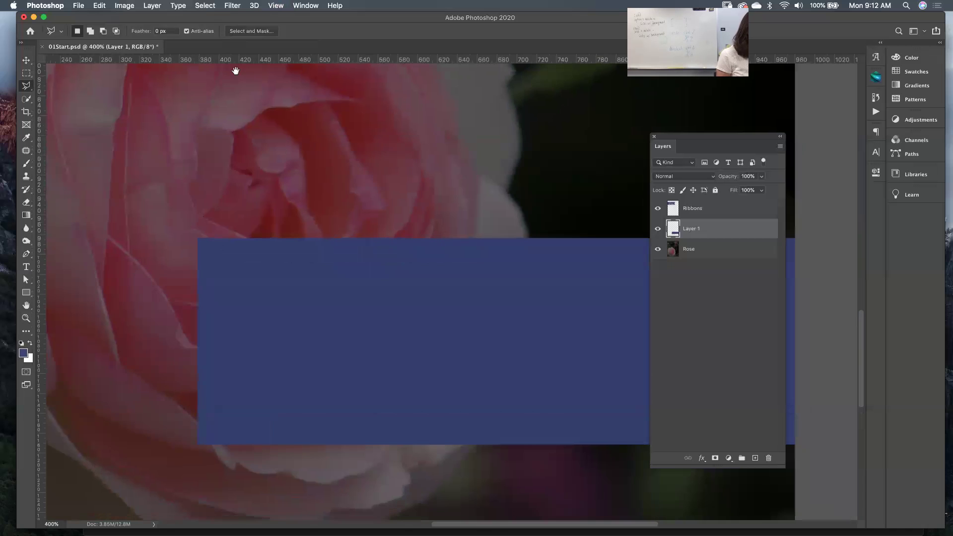
{"action": "scroll", "coordinate": [241, 91], "scroll_direction": "down", "scroll_amount": 5}
{"action": "scroll", "coordinate": [358, 166], "scroll_direction": "left", "scroll_amount": 4}
{"action": "scroll", "coordinate": [387, 161], "scroll_direction": "left", "scroll_amount": 2}
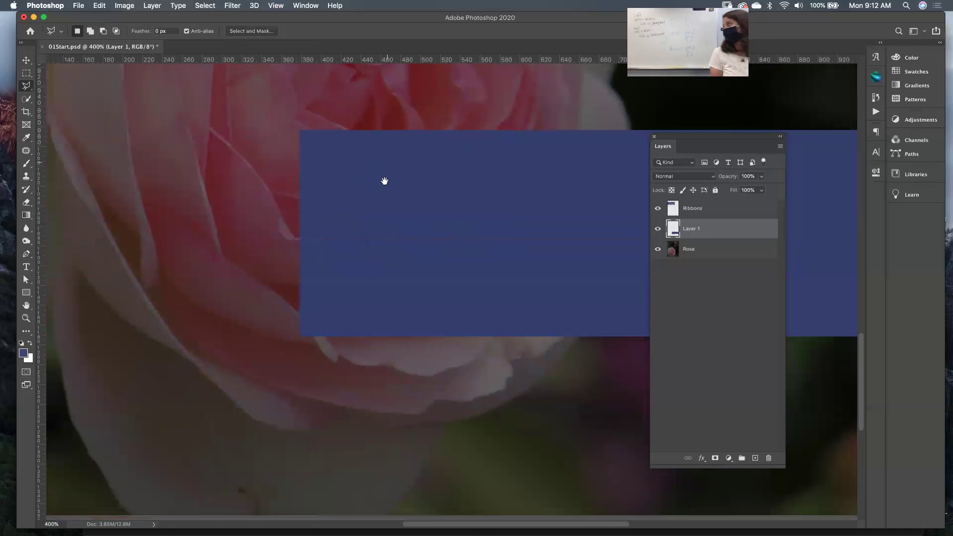
{"action": "scroll", "coordinate": [382, 179], "scroll_direction": "up", "scroll_amount": 3}
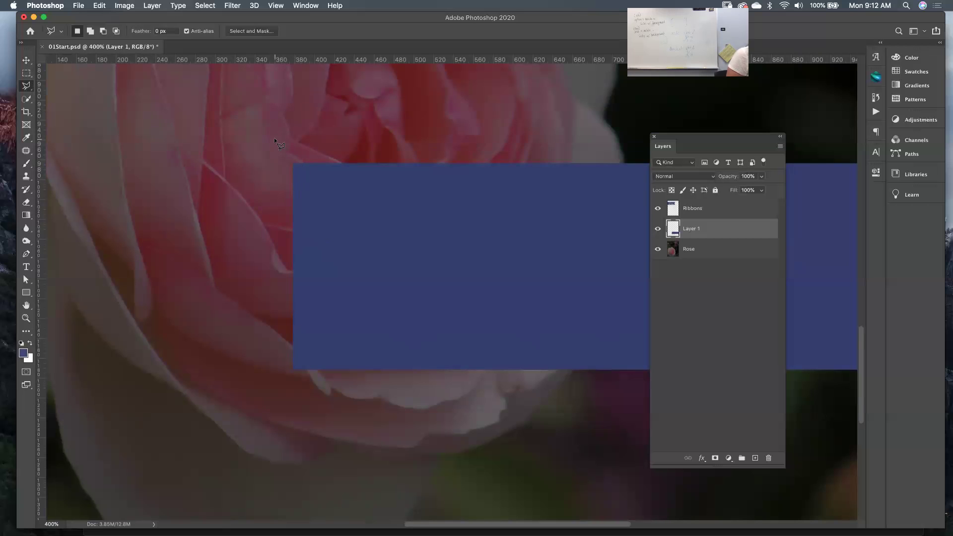
Step: Try twice to close a Polygonal Lasso selection after only two points across the blue rectangle's upper-left corner
{"action": "left_click", "coordinate": [306, 181]}
{"action": "double_click", "coordinate": [269, 138]}
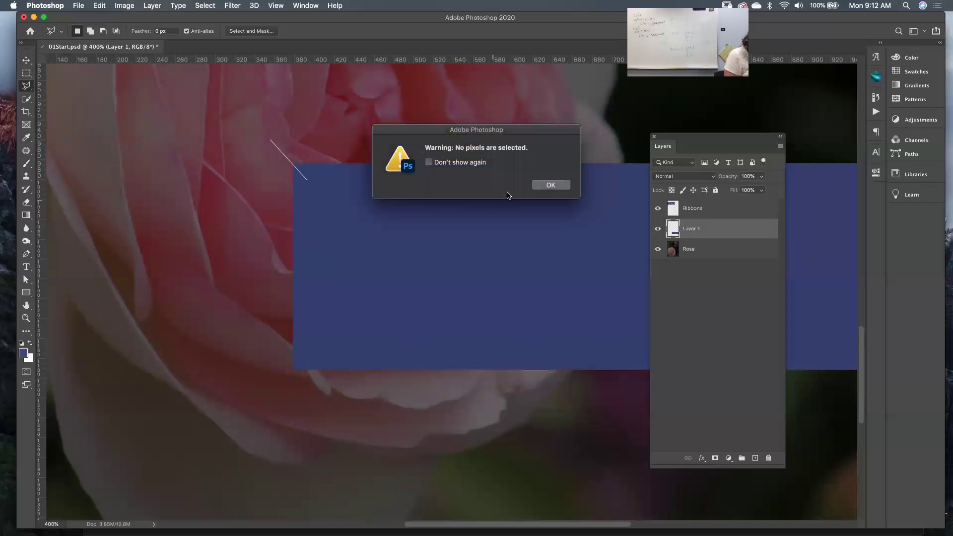
{"action": "left_click", "coordinate": [546, 187]}
{"action": "left_click", "coordinate": [257, 130]}
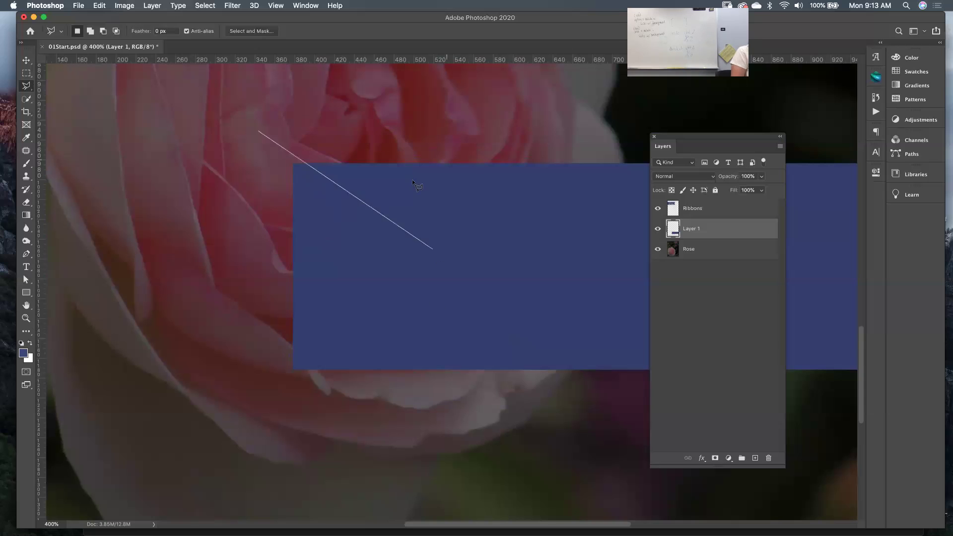
{"action": "double_click", "coordinate": [370, 257]}
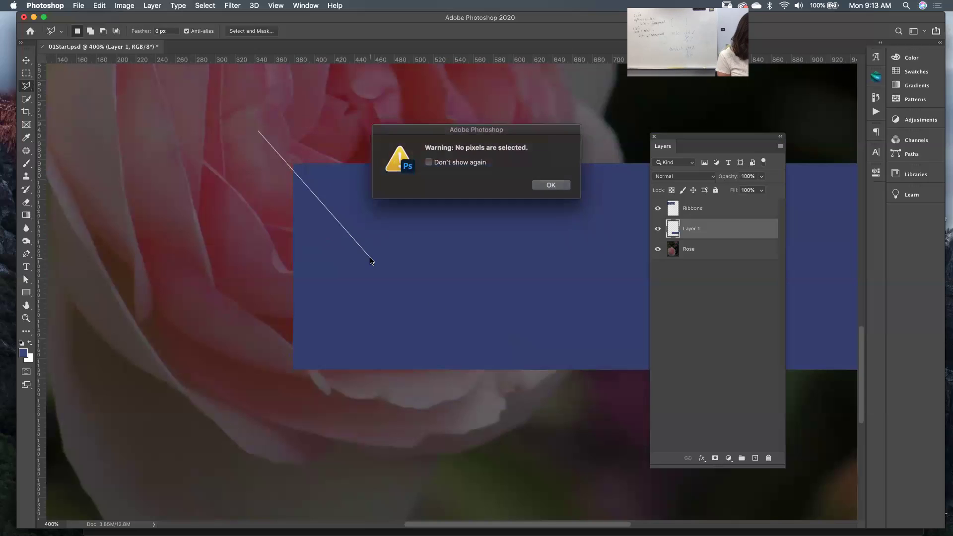
{"action": "left_click", "coordinate": [557, 185]}
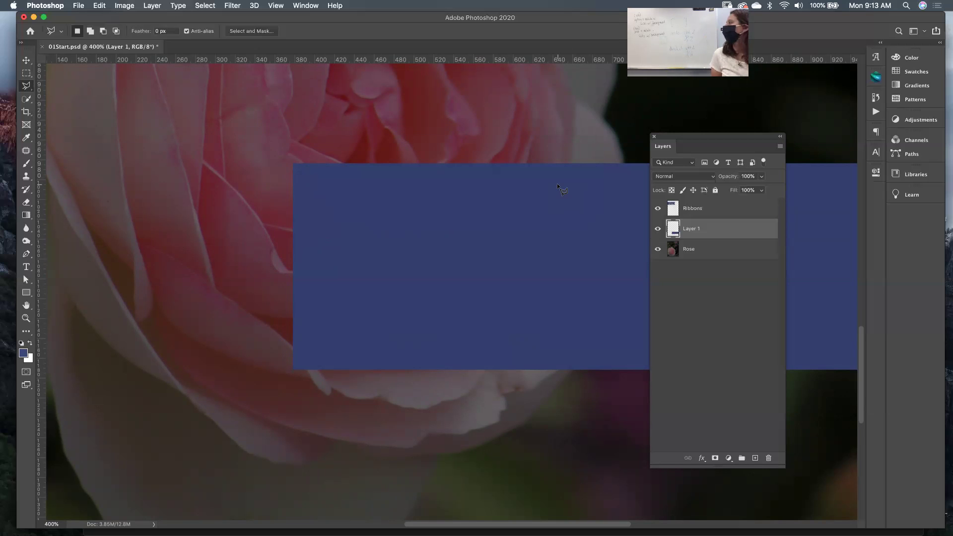
Step: Try twice to place a horizontal guide through the middle of the blue rectangle, undoing it each time
{"action": "left_click_drag", "start_coordinate": [523, 60], "coordinate": [515, 266]}
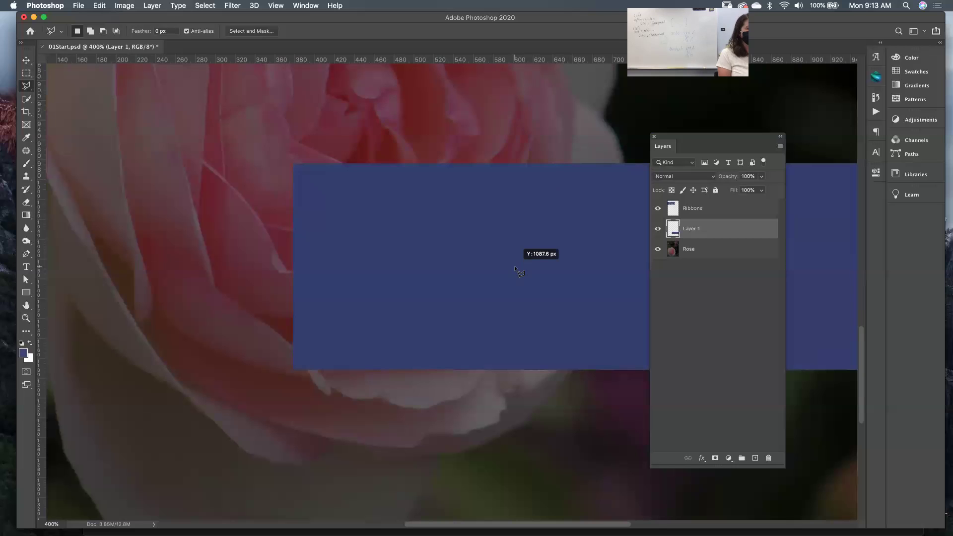
{"action": "key", "text": "super+z"}
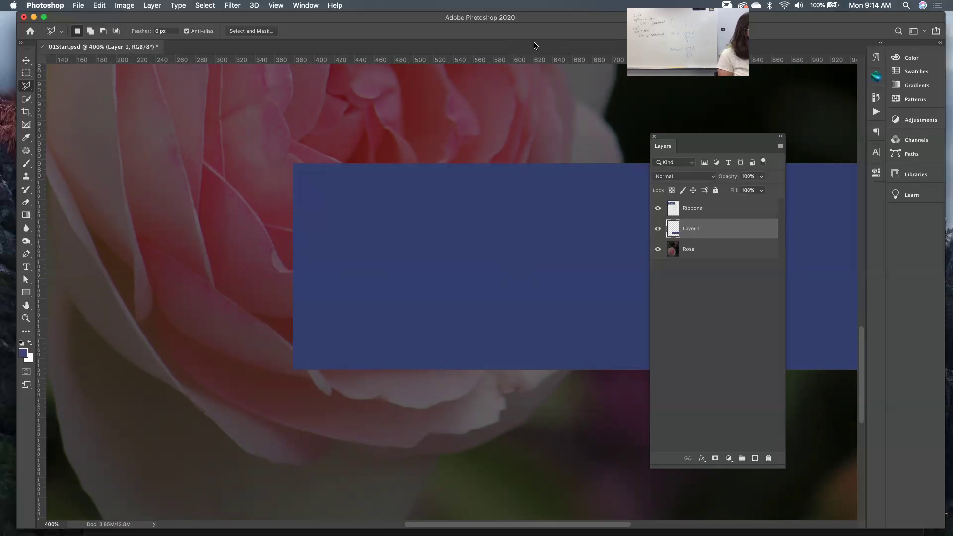
{"action": "left_click_drag", "start_coordinate": [527, 60], "coordinate": [517, 263]}
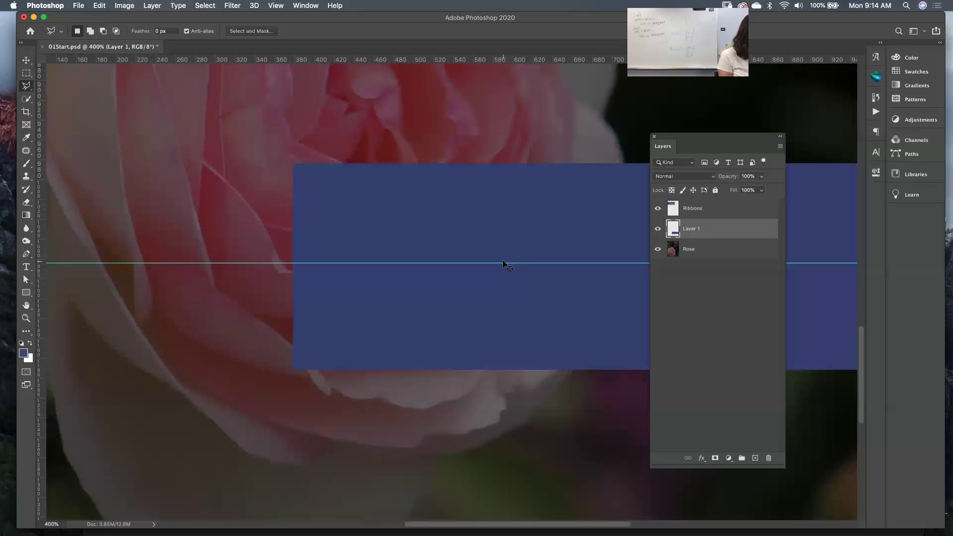
{"action": "key", "text": "super+z"}
Step: Float the document in its own window and load the outline of Layer 1 as a selection
{"action": "left_click", "coordinate": [675, 228], "text": "super"}
{"action": "mouse_move", "coordinate": [413, 50]}
{"action": "left_mouse_down"}
{"action": "mouse_move", "coordinate": [387, 167]}
{"action": "mouse_move", "coordinate": [405, 174]}
{"action": "mouse_move", "coordinate": [422, 160]}
{"action": "mouse_move", "coordinate": [429, 50]}
{"action": "left_mouse_up"}
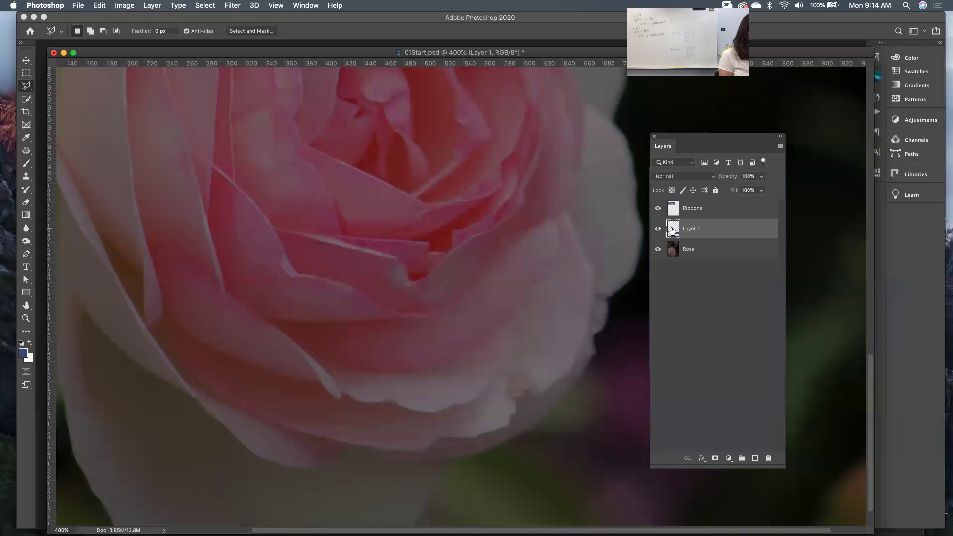
{"action": "left_click", "coordinate": [672, 230], "text": "super"}
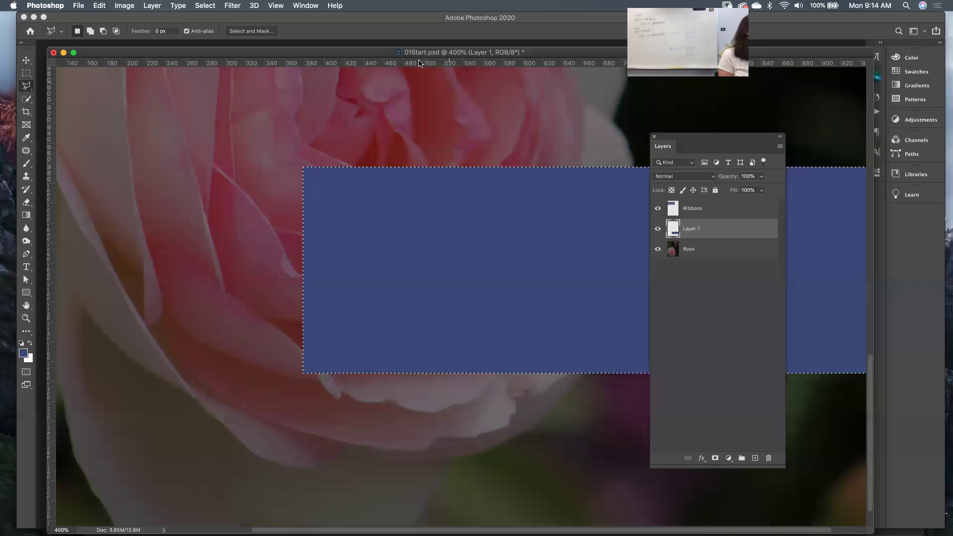
Step: Turn on Snap and deselect the blue rectangle
{"action": "left_click", "coordinate": [303, 6]}
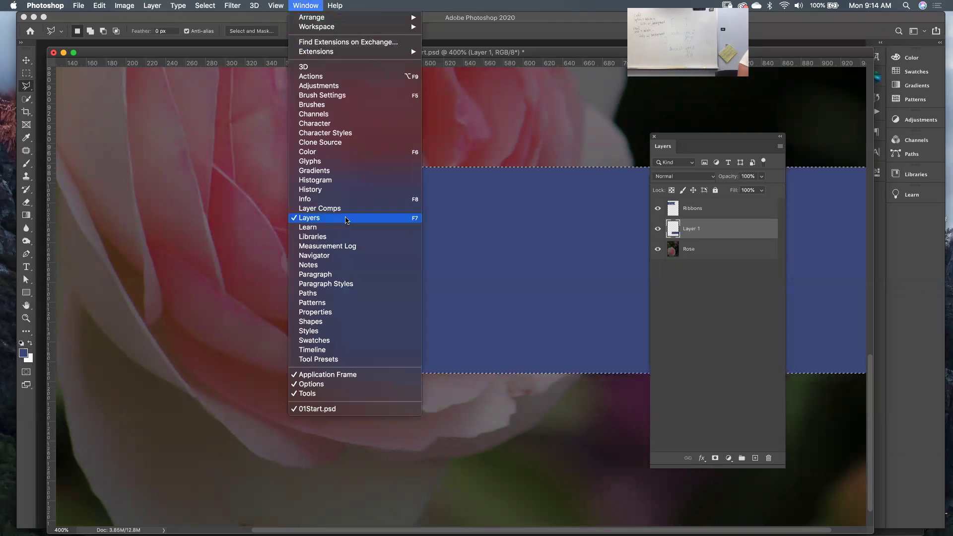
{"action": "mouse_move", "coordinate": [276, 6]}
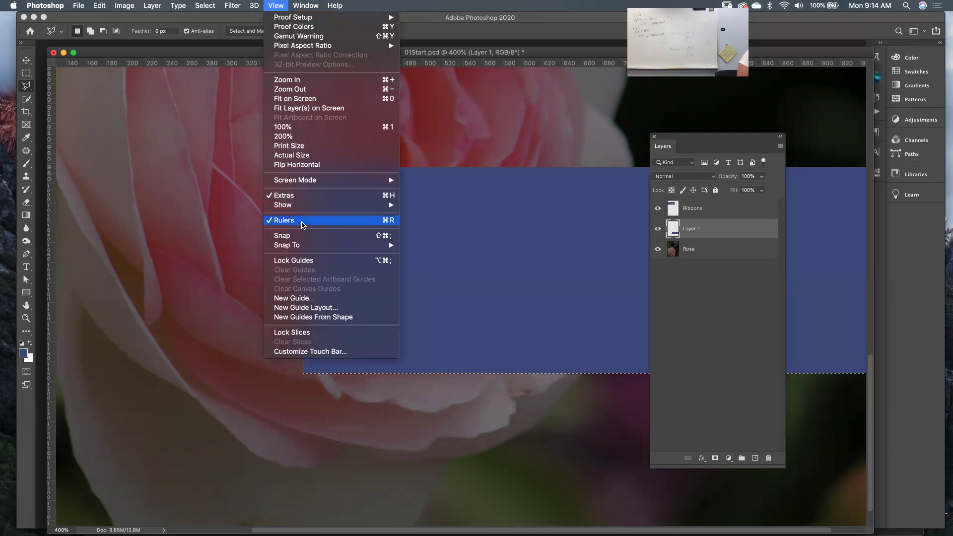
{"action": "mouse_move", "coordinate": [338, 246]}
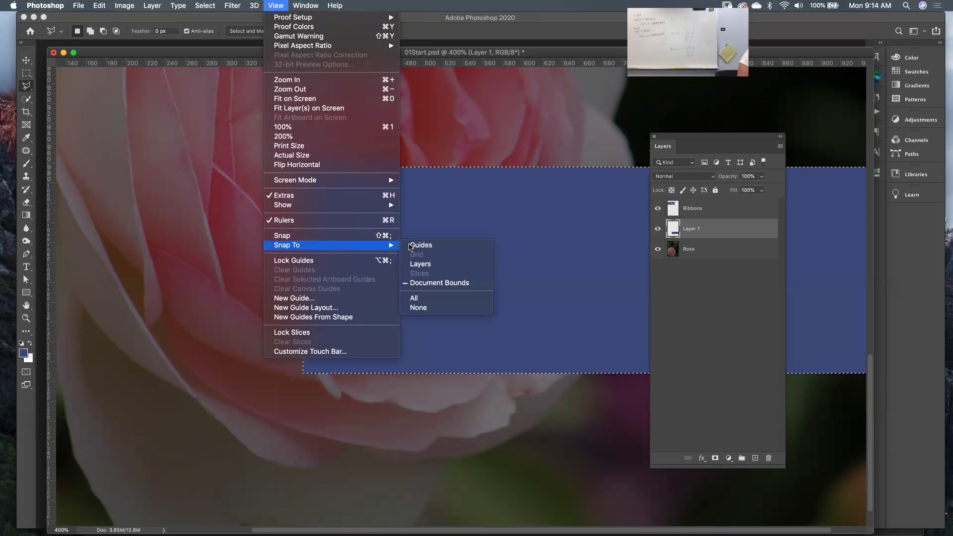
{"action": "left_click", "coordinate": [338, 238]}
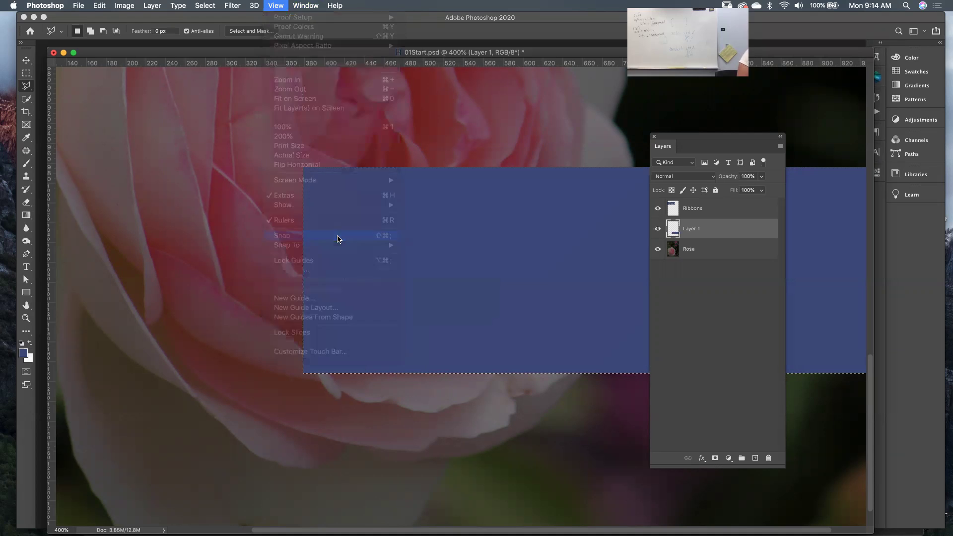
{"action": "key", "text": "super+d"}
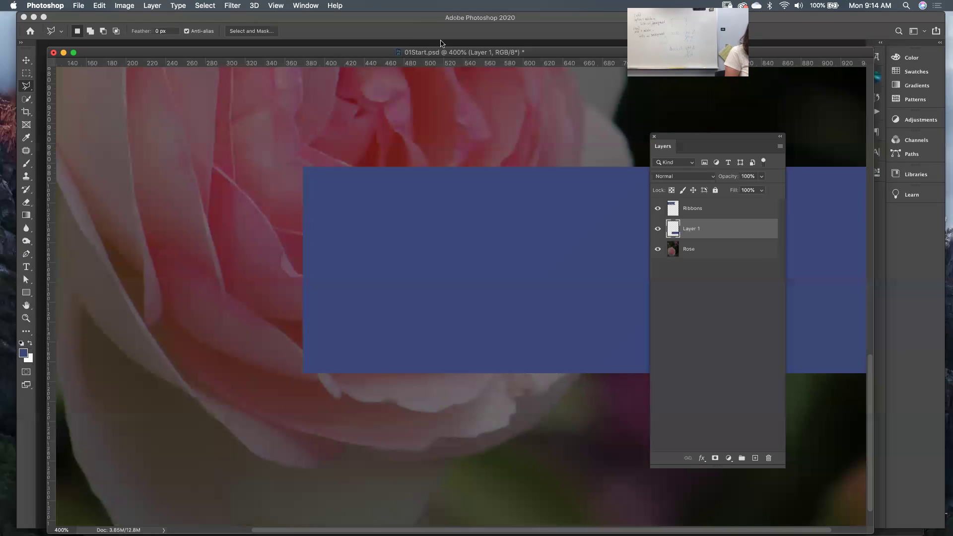
Step: Place a horizontal guide at Y 1088 px across the blue rectangle and undo it
{"action": "left_click_drag", "start_coordinate": [431, 63], "coordinate": [430, 269]}
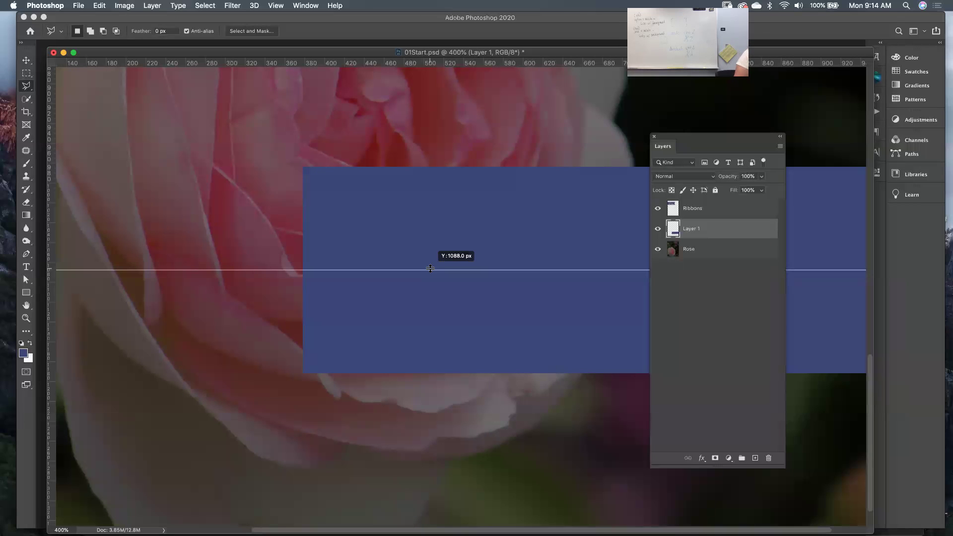
{"action": "left_click_drag", "start_coordinate": [431, 239], "coordinate": [446, 266]}
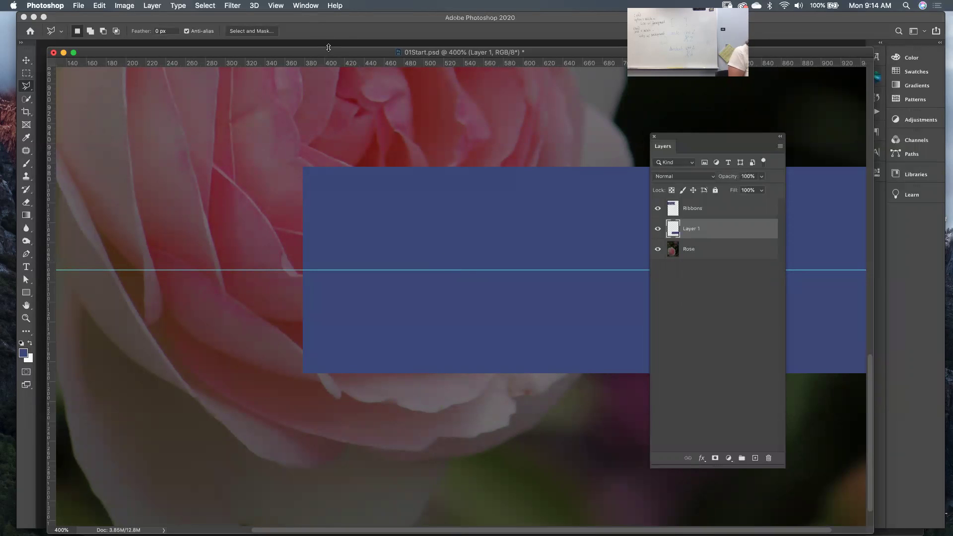
{"action": "key", "text": "super+z"}
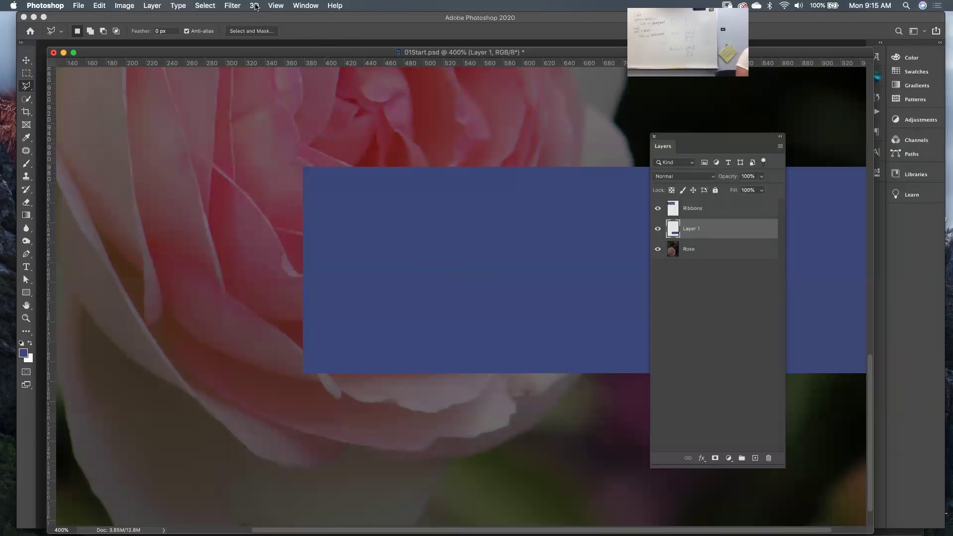
Step: Toggle the Snap option and place a horizontal guide through the vertical middle of the blue rectangle
{"action": "left_click", "coordinate": [303, 6]}
{"action": "mouse_move", "coordinate": [277, 6]}
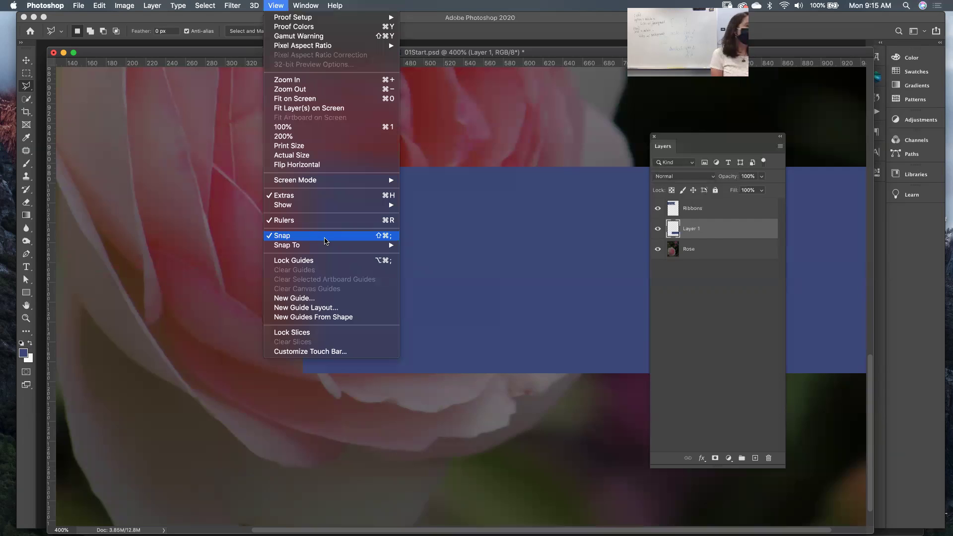
{"action": "left_click", "coordinate": [326, 236]}
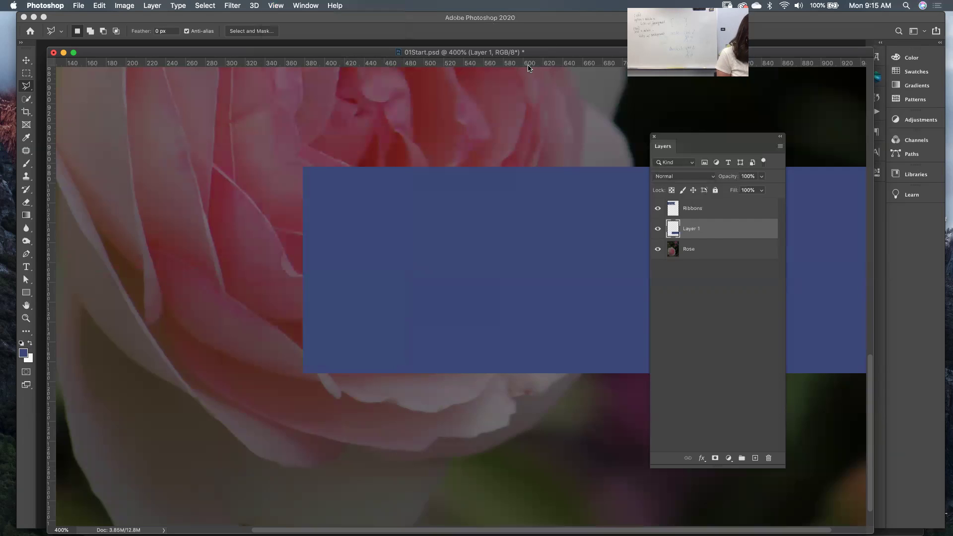
{"action": "left_click_drag", "start_coordinate": [413, 64], "coordinate": [416, 268]}
{"action": "left_click_drag", "start_coordinate": [416, 268], "coordinate": [417, 269]}
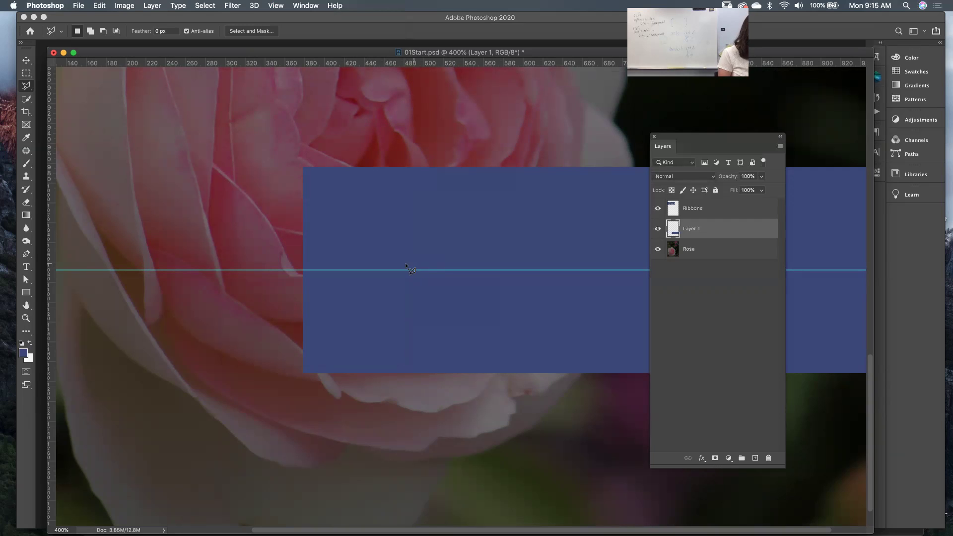
Step: Cut a triangular notch from the blue rectangle's left end with the Polygonal Lasso, its tip on the guide, and deselect
{"action": "left_click", "coordinate": [284, 150]}
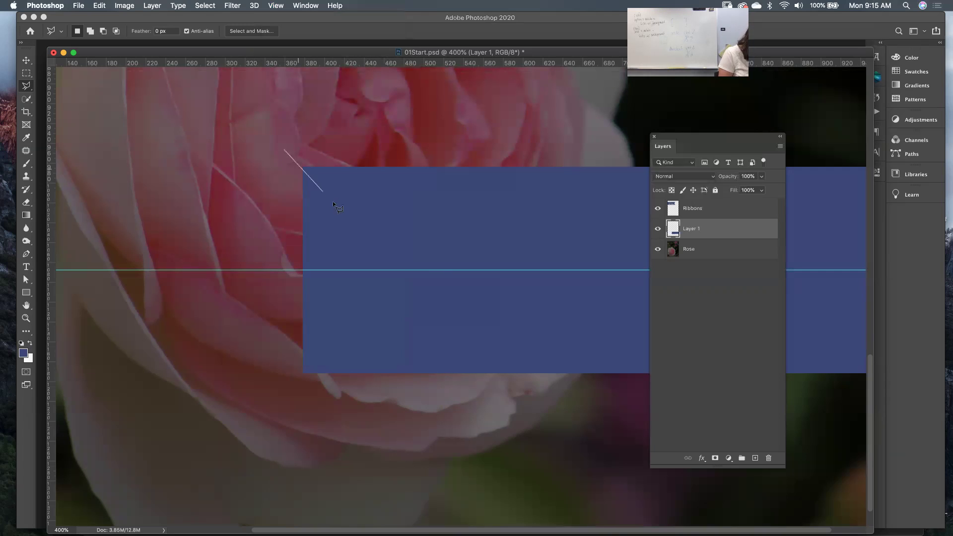
{"action": "left_click", "coordinate": [412, 270]}
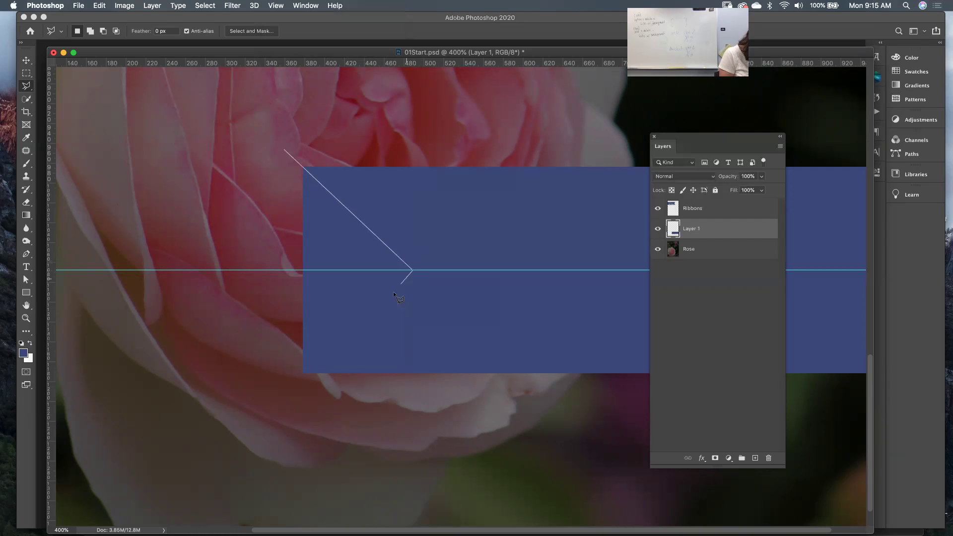
{"action": "left_click", "coordinate": [282, 391]}
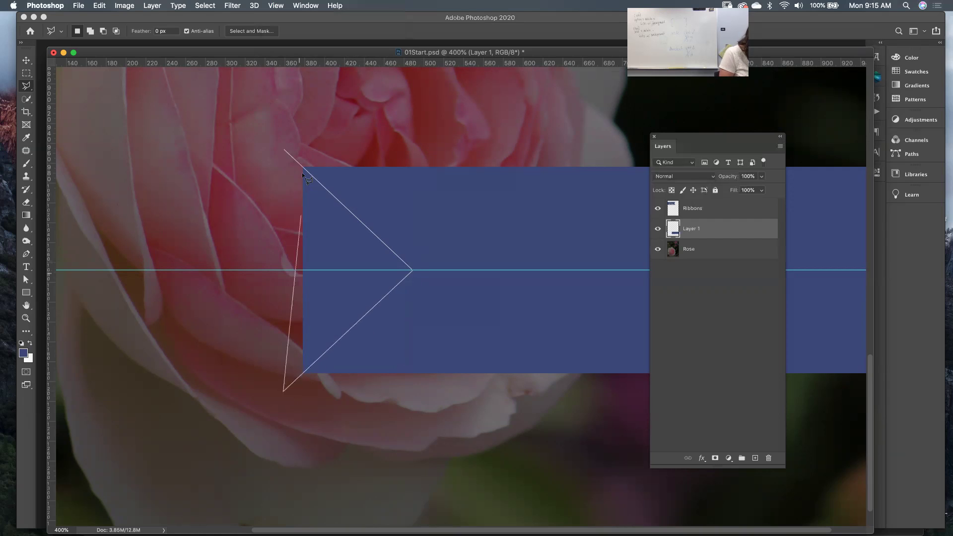
{"action": "left_click", "coordinate": [284, 150]}
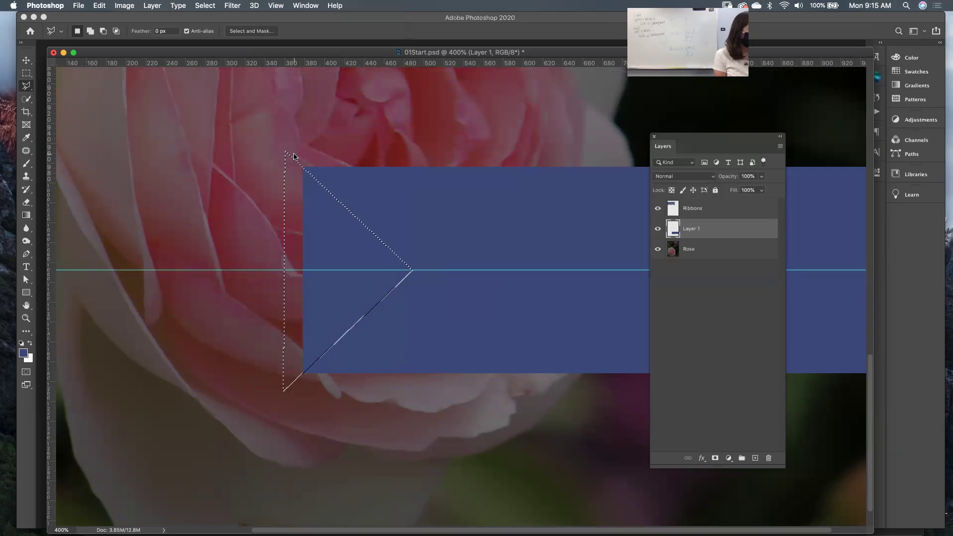
{"action": "key", "text": "super+d"}
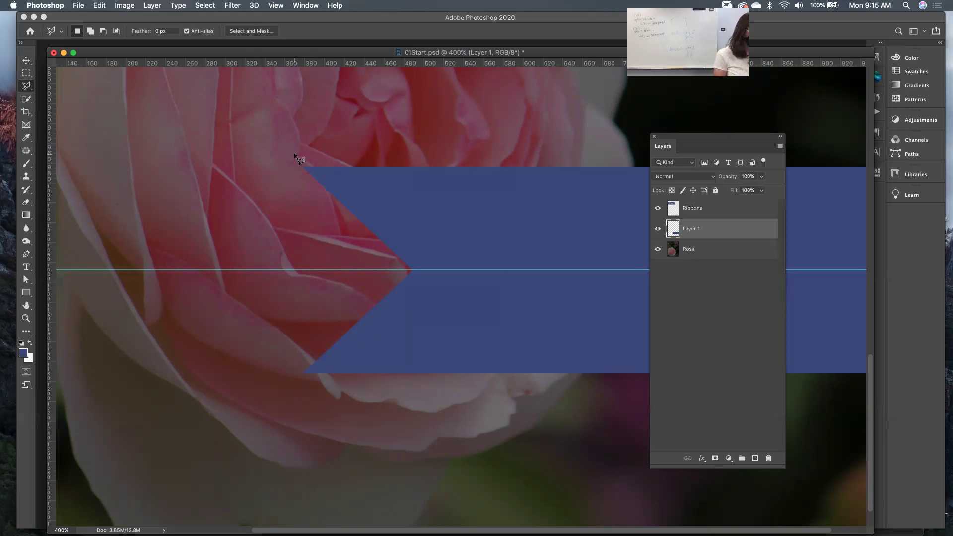
Step: Examine the edges of the ribbon notch at 700%, then review the whole card at 100%
{"action": "key", "text": "super+plus"}
{"action": "key", "text": "super+plus"}
{"action": "key", "text": "super+plus"}
{"action": "left_click_drag", "start_coordinate": [294, 153], "coordinate": [352, 249]}
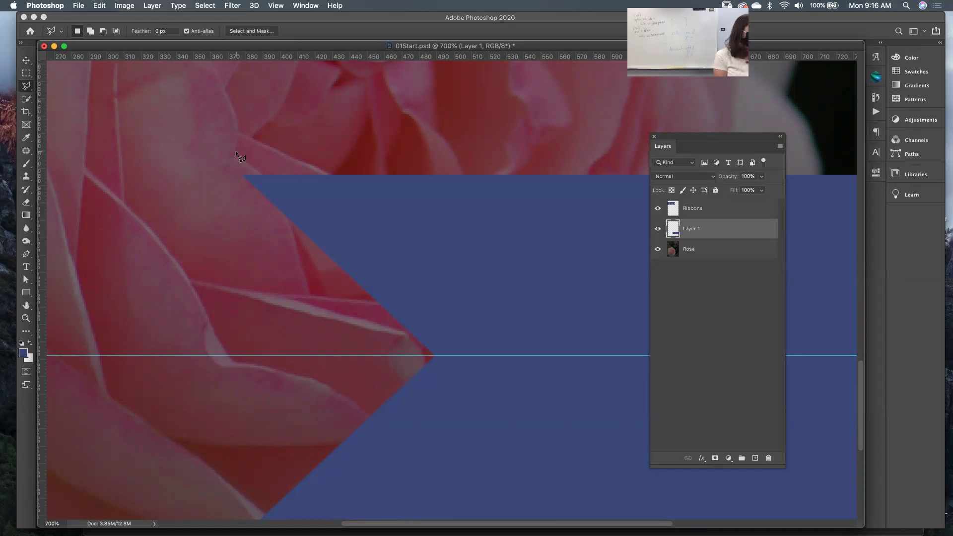
{"action": "key", "text": "super+1"}
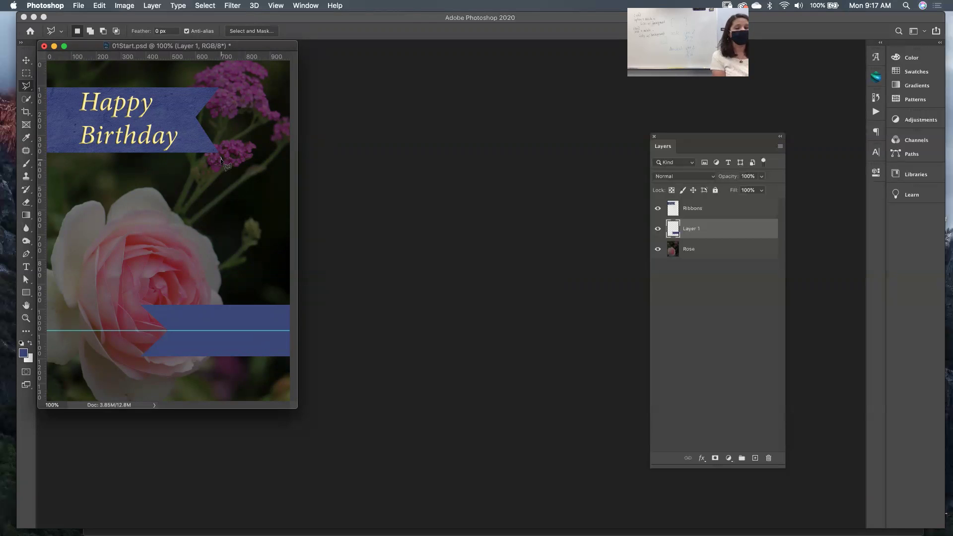
{"action": "left_click", "coordinate": [220, 157]}
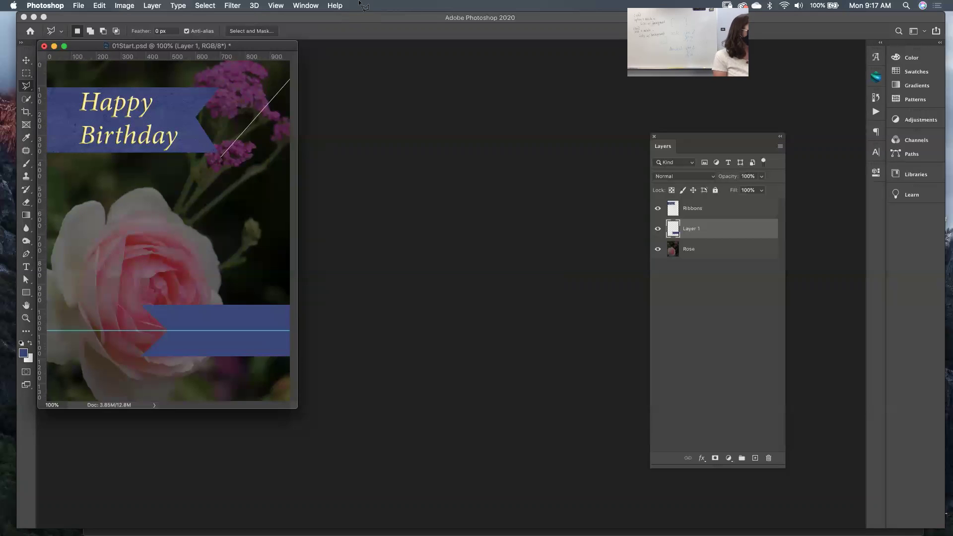
{"action": "left_click", "coordinate": [45, 47]}
{"action": "left_click", "coordinate": [124, 173]}
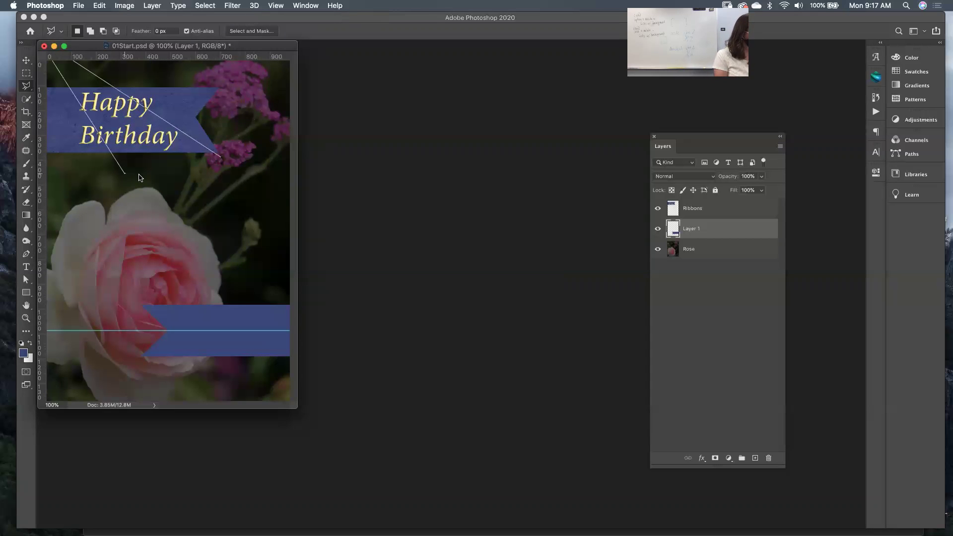
{"action": "key", "text": "Escape"}
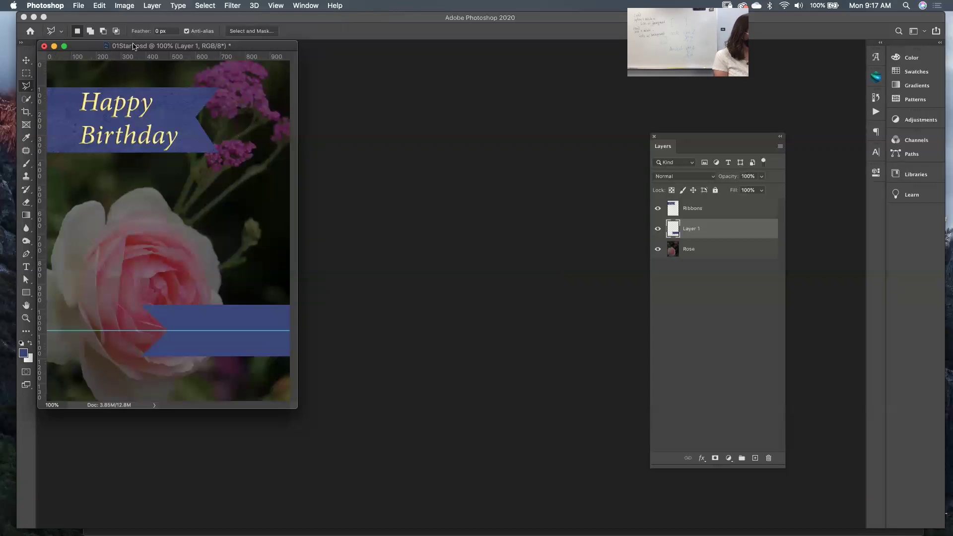
Step: Move the floating card window aside and close the 01Start.psd document
{"action": "left_click_drag", "start_coordinate": [134, 46], "coordinate": [290, 103]}
{"action": "left_click_drag", "start_coordinate": [343, 132], "coordinate": [416, 162]}
{"action": "left_click", "coordinate": [326, 162]}
{"action": "left_click", "coordinate": [435, 187]}
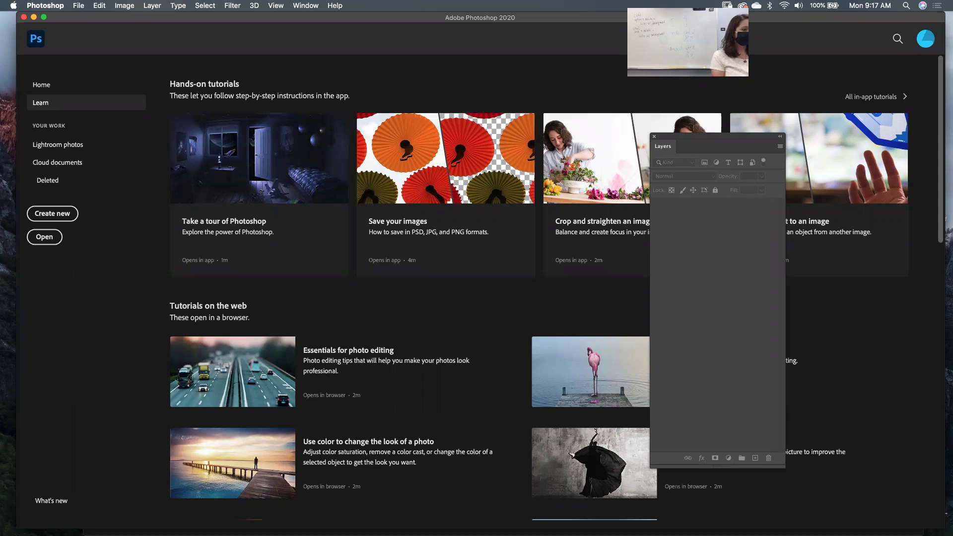
Step: Switch to the Photoshop course page in Chrome and shift the browser window slightly to the left
{"action": "mouse_move", "coordinate": [160, 523]}
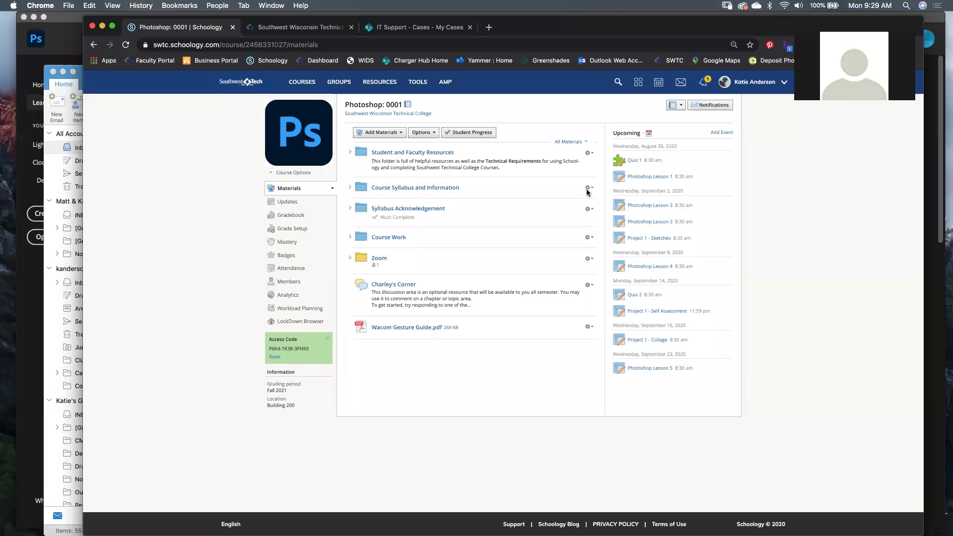
{"action": "left_click_drag", "start_coordinate": [597, 23], "coordinate": [584, 22]}
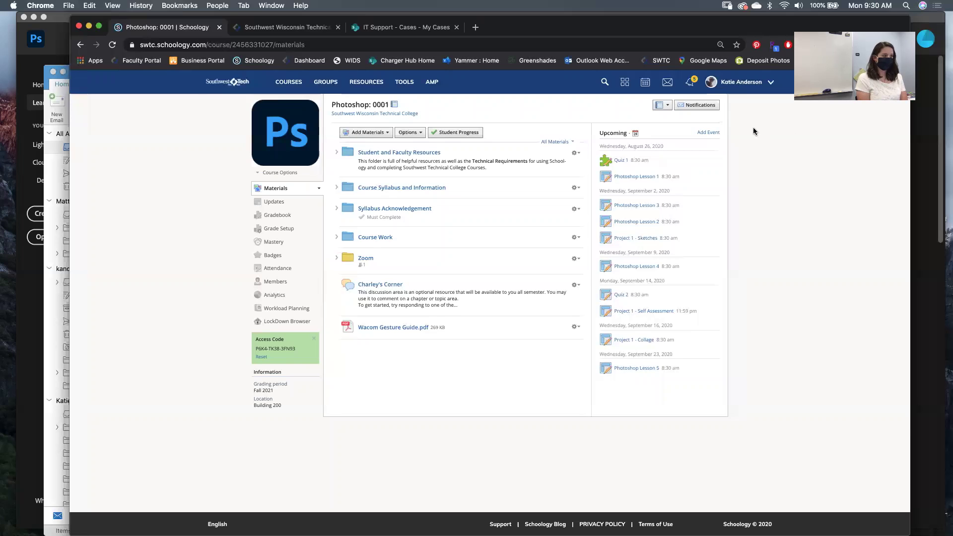
Step: Switch to Finder and open the Activity folder inside 1 GWD Classes > Photoshop on OneDrive
{"action": "mouse_move", "coordinate": [292, 527]}
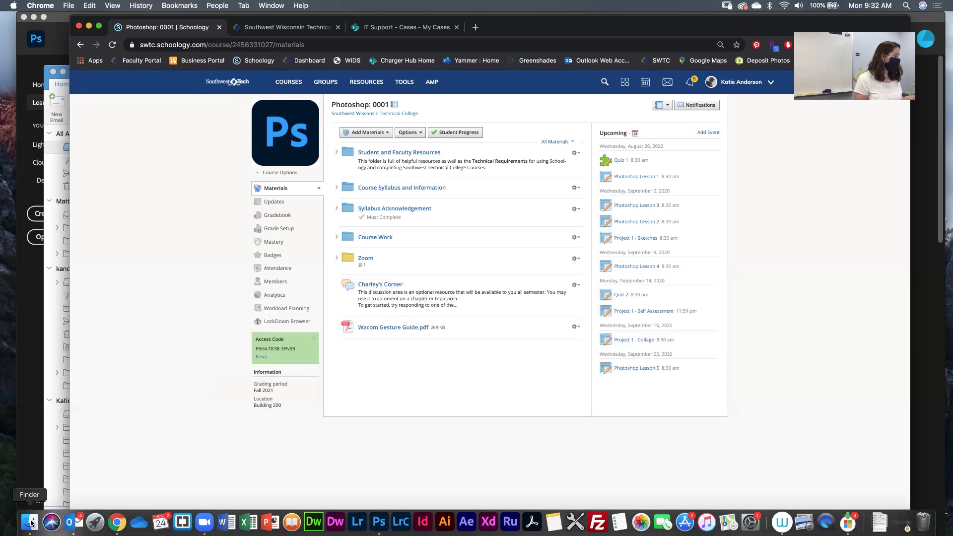
{"action": "left_click", "coordinate": [31, 522]}
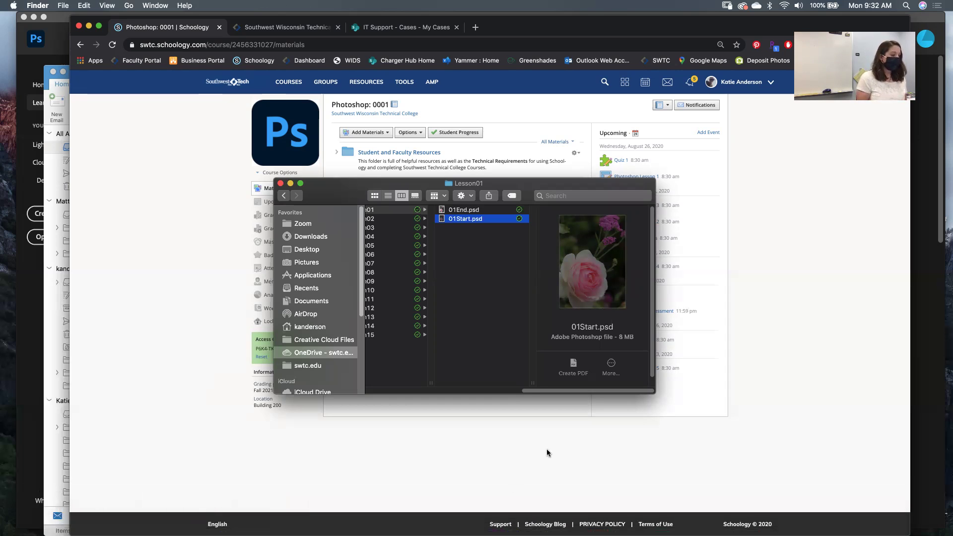
{"action": "left_click_drag", "start_coordinate": [546, 391], "coordinate": [368, 389]}
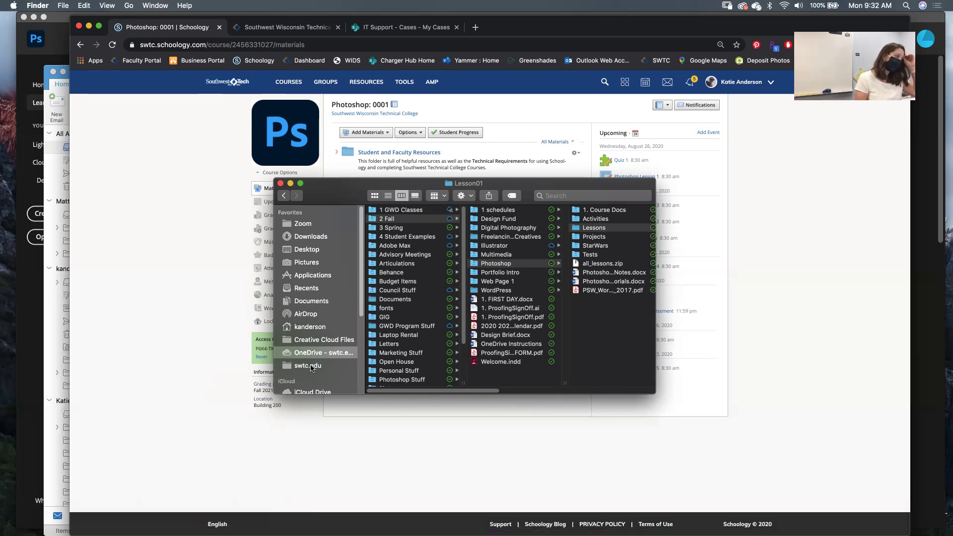
{"action": "left_click", "coordinate": [399, 212]}
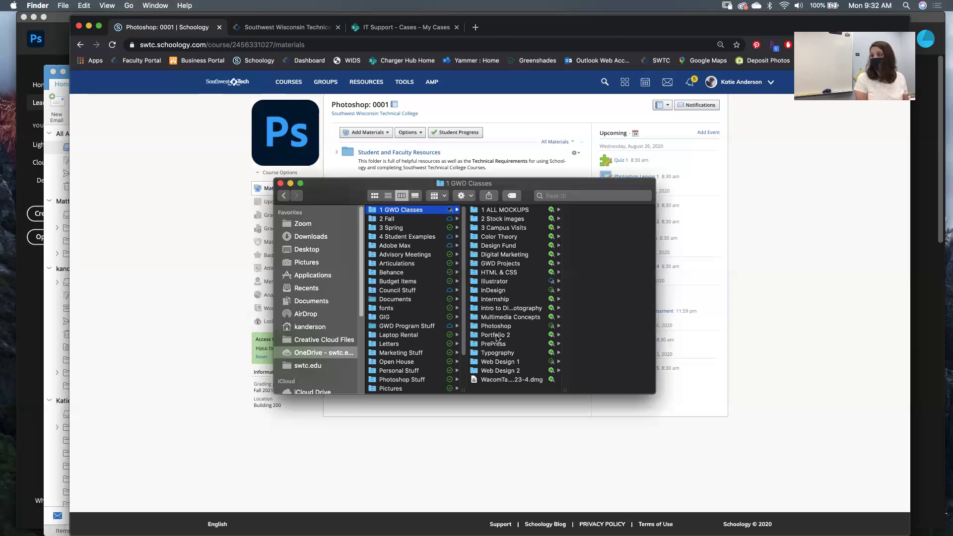
{"action": "left_click", "coordinate": [496, 326]}
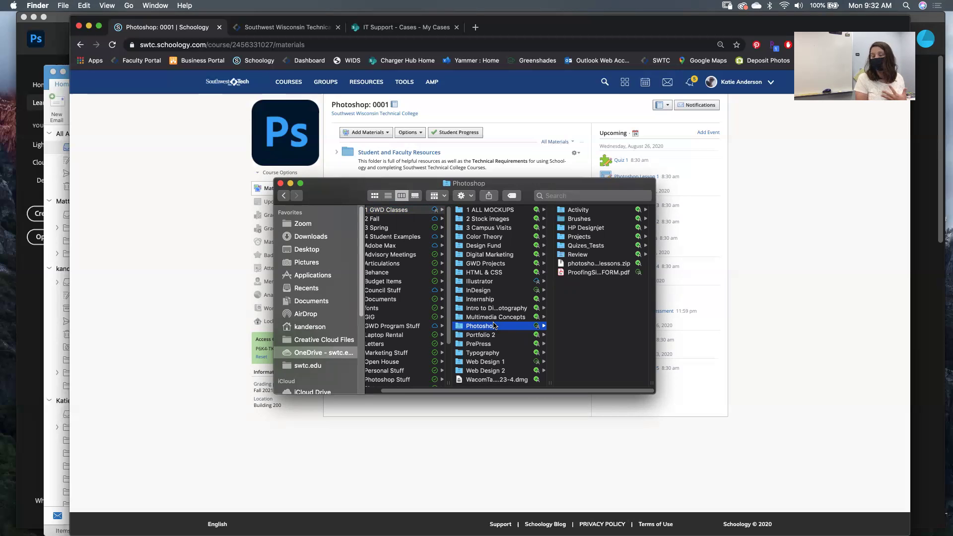
{"action": "left_click", "coordinate": [577, 211]}
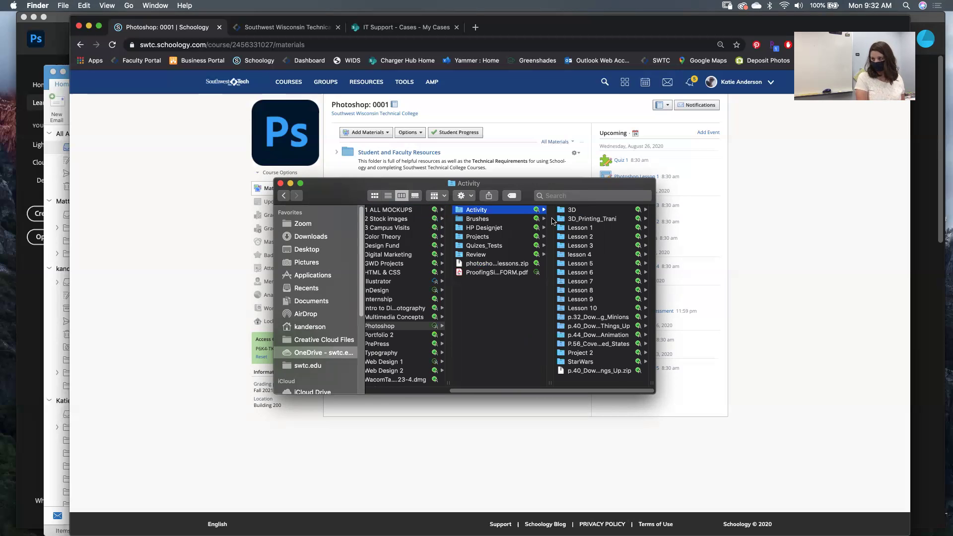
Step: Preview doors.jpg in the Lesson 1 activity folder and look through the following lesson folders up to Lesson 7
{"action": "left_click", "coordinate": [580, 228]}
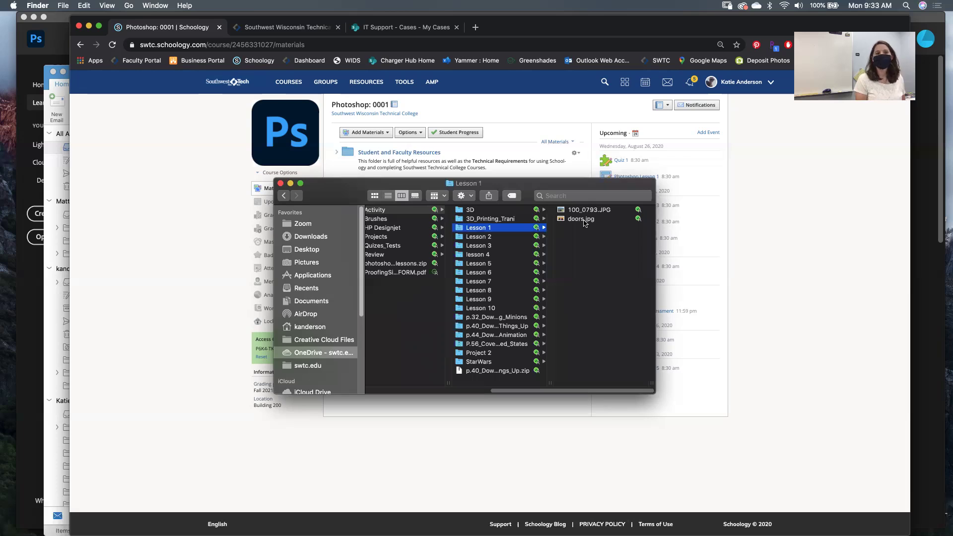
{"action": "left_click", "coordinate": [584, 221]}
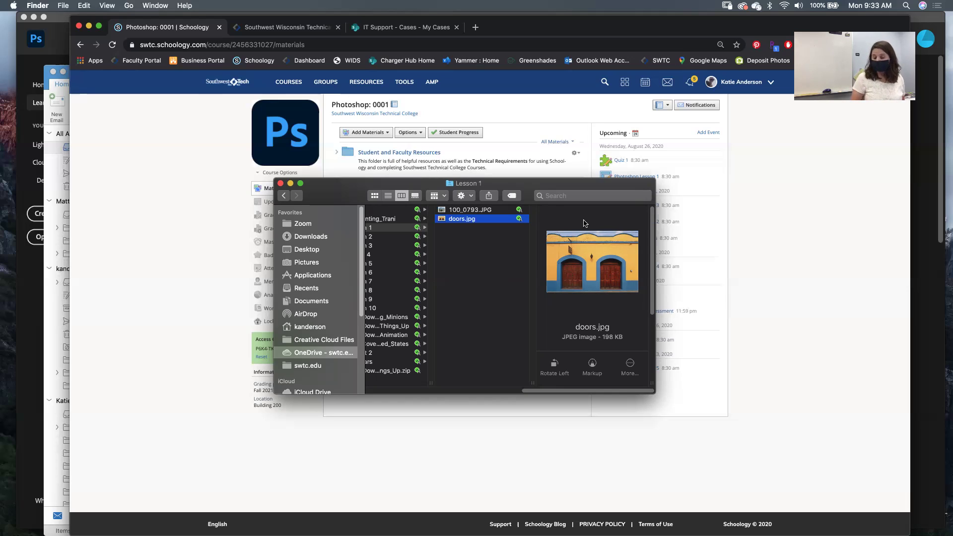
{"action": "left_click_drag", "start_coordinate": [548, 394], "coordinate": [502, 395]}
{"action": "key", "text": "Down"}
{"action": "key", "text": "Down"}
{"action": "key", "text": "Down"}
{"action": "key", "text": "Down"}
{"action": "key", "text": "Down"}
{"action": "key", "text": "Down"}
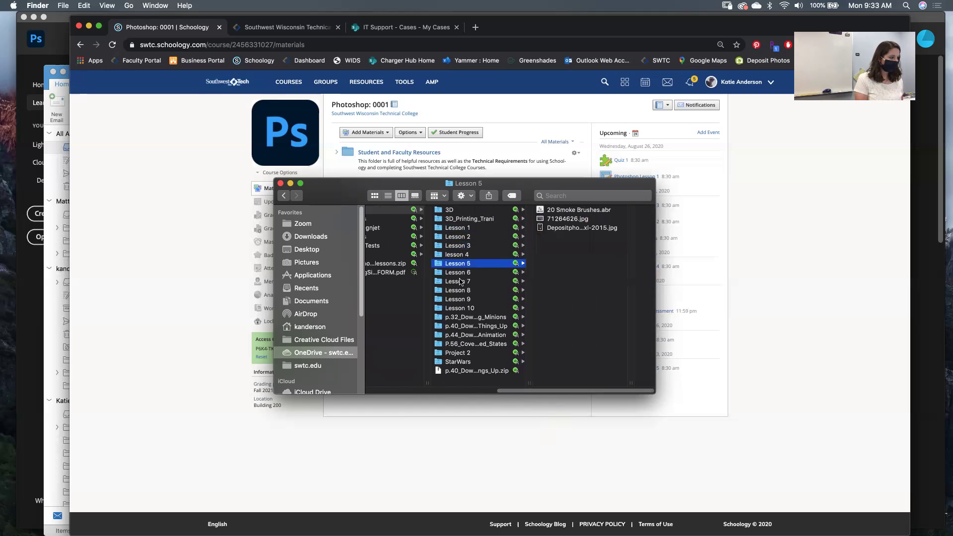
{"action": "scroll", "coordinate": [447, 337], "scroll_direction": "left", "scroll_amount": 5}
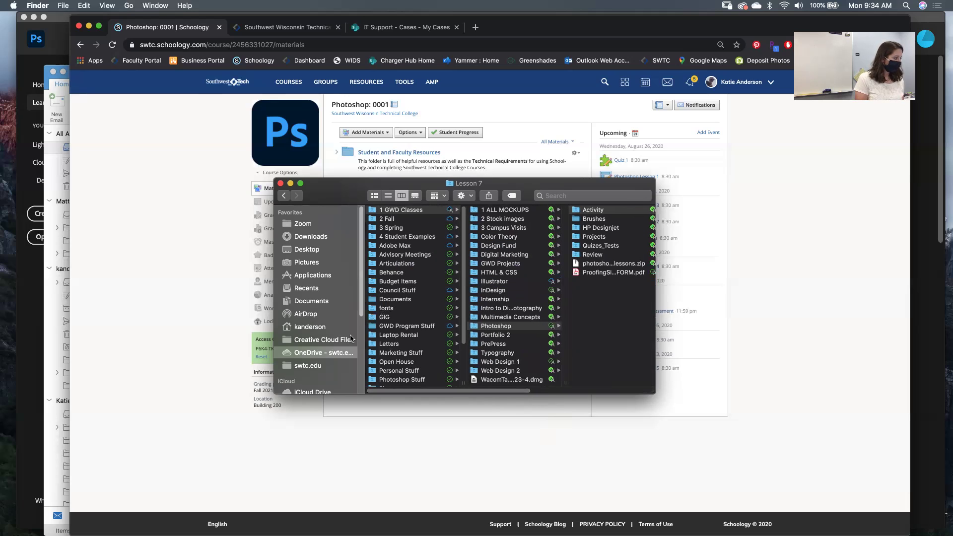
Step: Browse from the 2 Fall folder into the Photoshop class's Lessons folder and view the contents of Lesson01
{"action": "left_click", "coordinate": [395, 219]}
{"action": "left_click", "coordinate": [501, 264]}
{"action": "left_click", "coordinate": [577, 227]}
{"action": "left_click", "coordinate": [583, 211]}
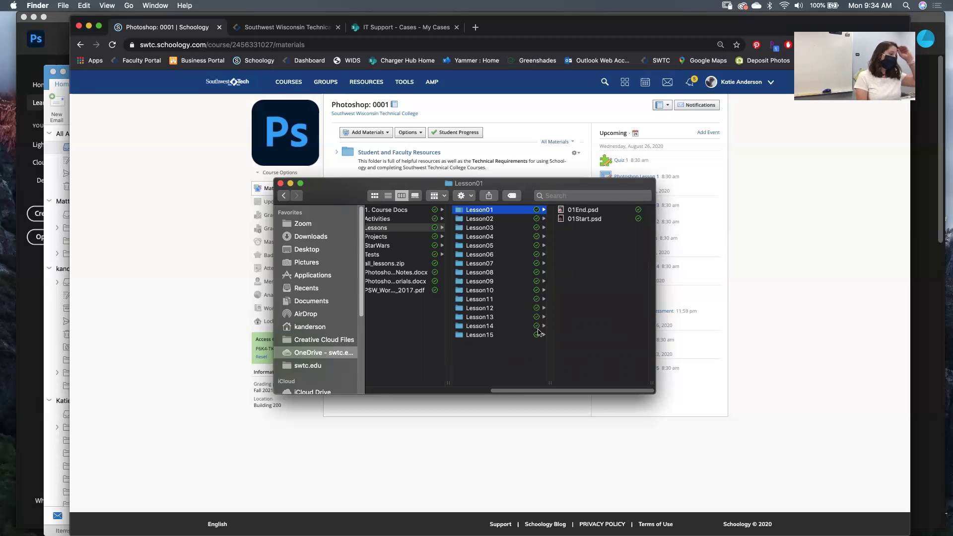
Step: Return to 1 GWD Classes > Photoshop > Activity > Lesson 1 and select doors.jpg
{"action": "left_click_drag", "start_coordinate": [496, 390], "coordinate": [373, 390]}
{"action": "left_click", "coordinate": [387, 210]}
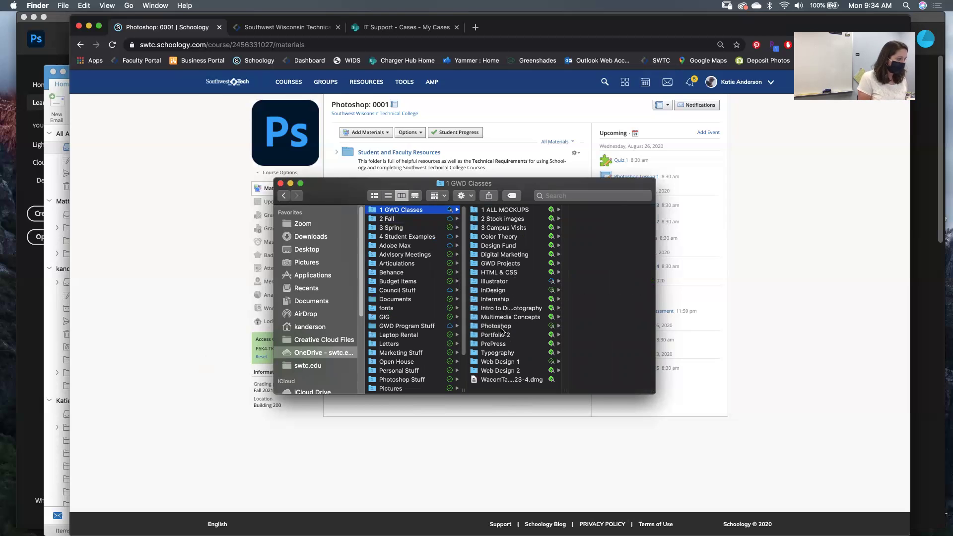
{"action": "left_click", "coordinate": [501, 327]}
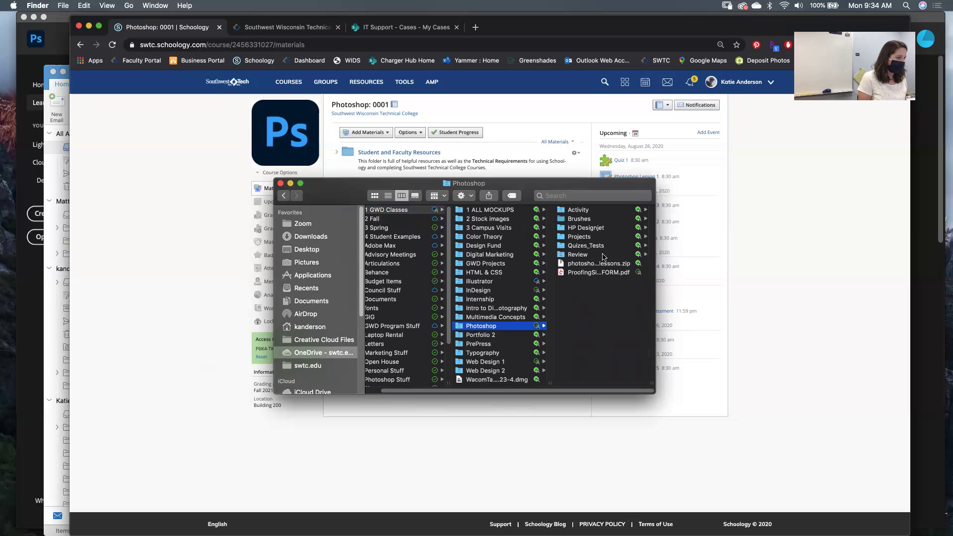
{"action": "left_click", "coordinate": [577, 210]}
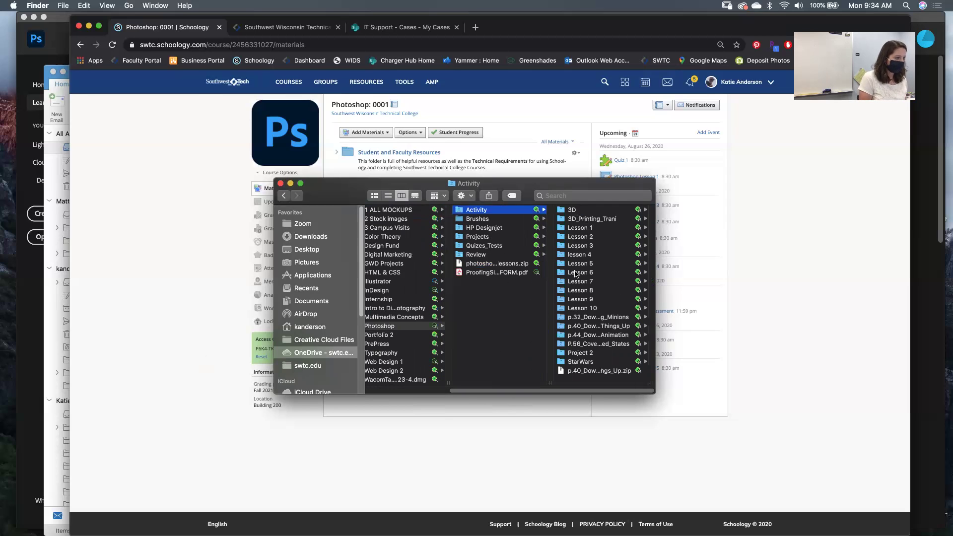
{"action": "left_click", "coordinate": [577, 228]}
{"action": "left_click", "coordinate": [569, 220]}
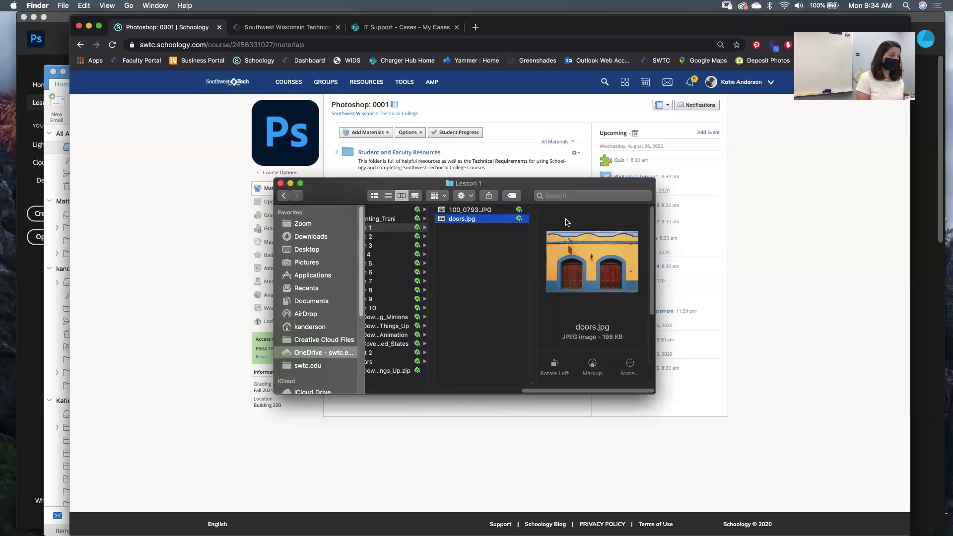
Step: Open doors.jpg from the Lesson 1 folder in Photoshop
{"action": "right_click", "coordinate": [486, 219]}
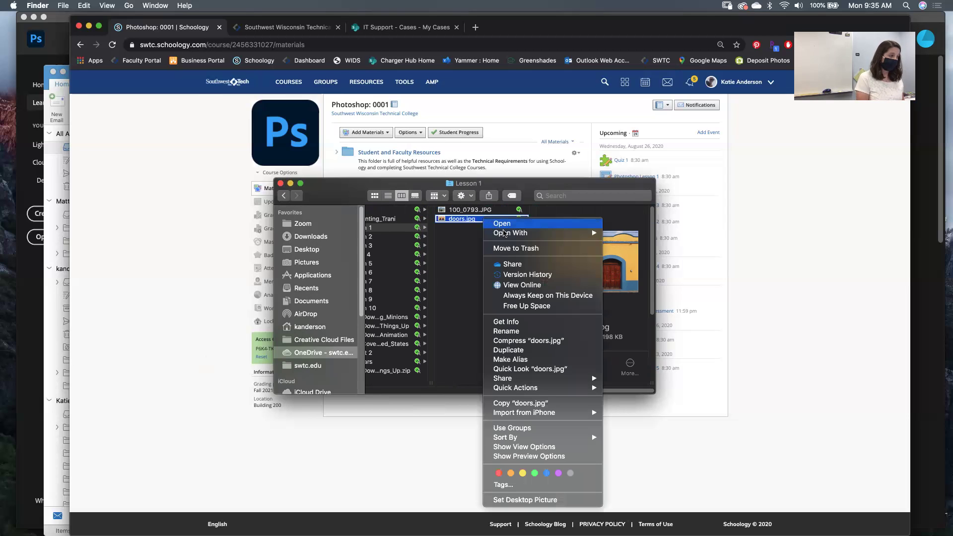
{"action": "left_click", "coordinate": [461, 223]}
{"action": "left_click_drag", "start_coordinate": [444, 217], "coordinate": [445, 225]}
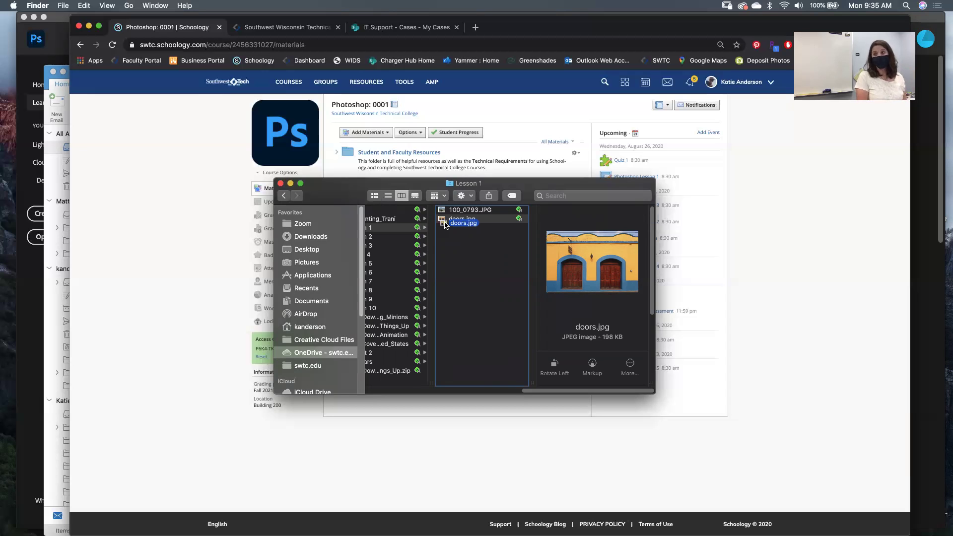
{"action": "left_click_drag", "start_coordinate": [445, 224], "coordinate": [376, 521]}
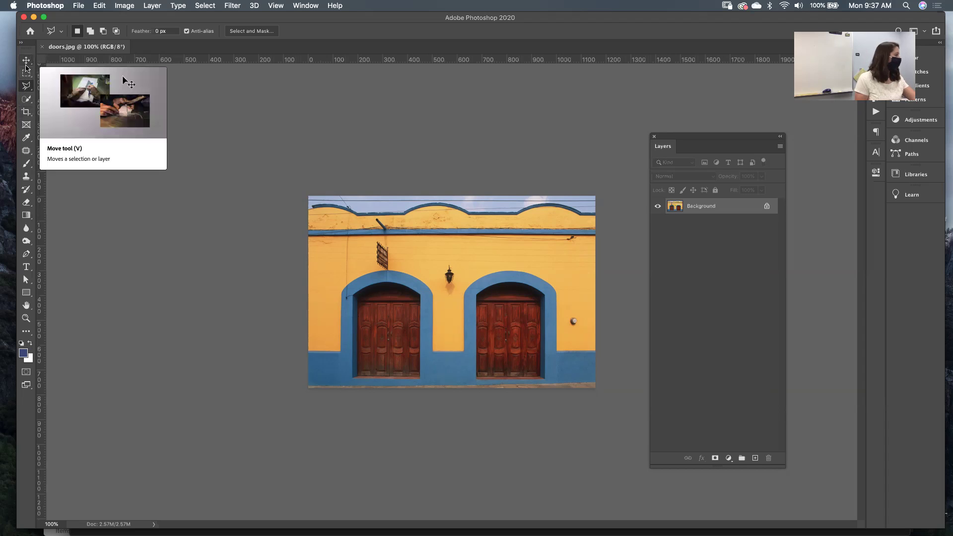
Step: Activate the Crop tool, clear its preset width, height and resolution, and discard the trial square crop
{"action": "left_click", "coordinate": [26, 113]}
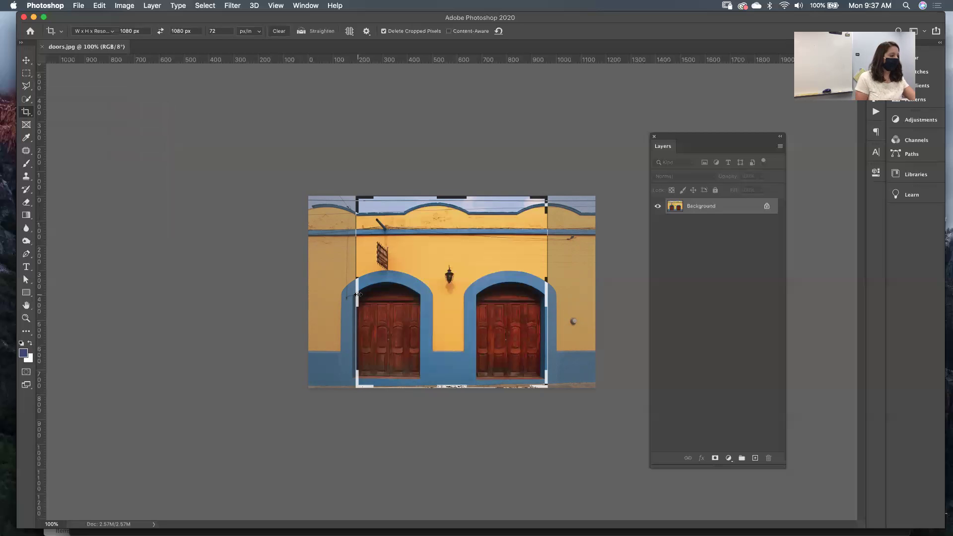
{"action": "mouse_move", "coordinate": [358, 295]}
{"action": "left_mouse_down"}
{"action": "mouse_move", "coordinate": [330, 294]}
{"action": "mouse_move", "coordinate": [382, 294]}
{"action": "mouse_move", "coordinate": [334, 297]}
{"action": "mouse_move", "coordinate": [350, 304]}
{"action": "left_mouse_up"}
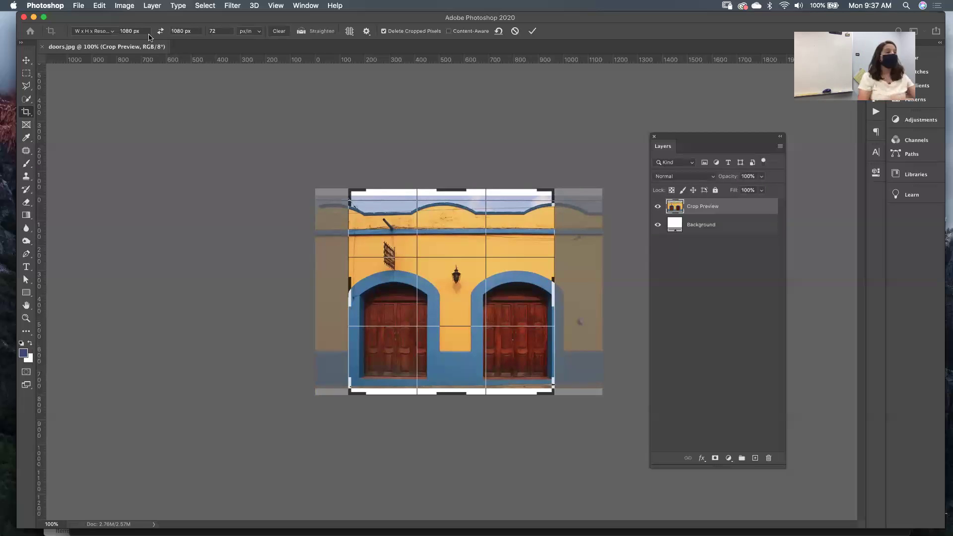
{"action": "left_click", "coordinate": [120, 31]}
{"action": "key", "text": "BackSpace"}
{"action": "left_click", "coordinate": [191, 31]}
{"action": "key", "text": "BackSpace"}
{"action": "left_click", "coordinate": [221, 31]}
{"action": "key", "text": "BackSpace"}
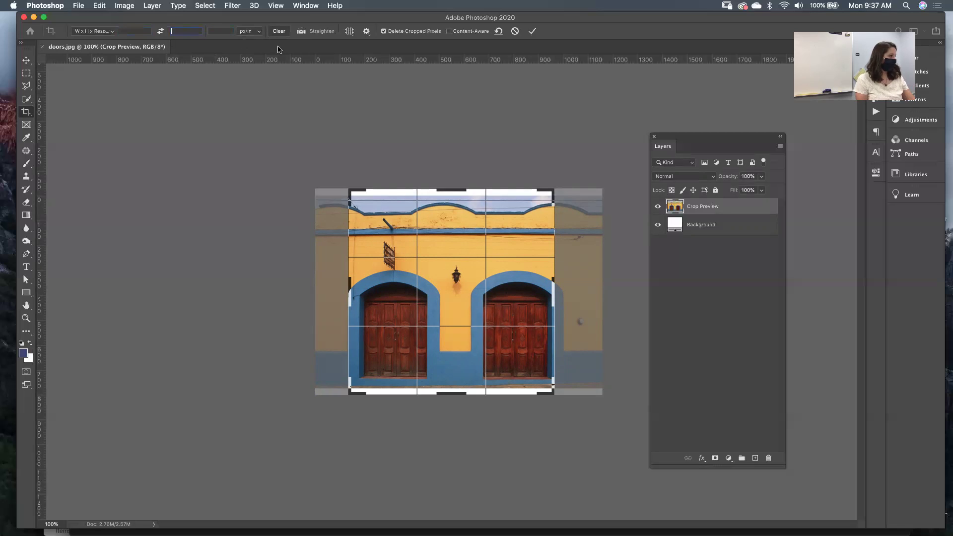
{"action": "left_click", "coordinate": [515, 31]}
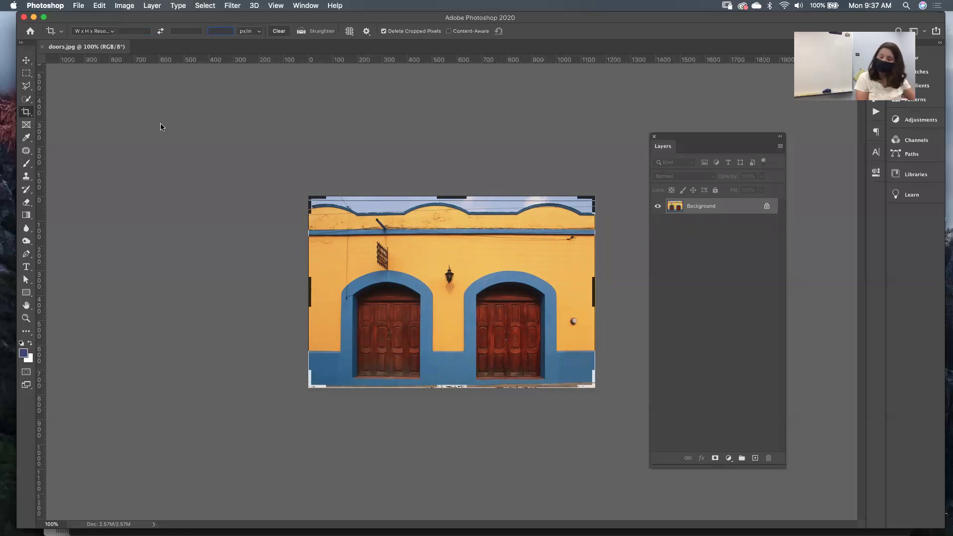
Step: Adjust all four sides of the crop box freely, trimming the photo's edges while keeping both doors inside
{"action": "left_click_drag", "start_coordinate": [301, 289], "coordinate": [327, 289]}
{"action": "left_click_drag", "start_coordinate": [583, 292], "coordinate": [566, 292]}
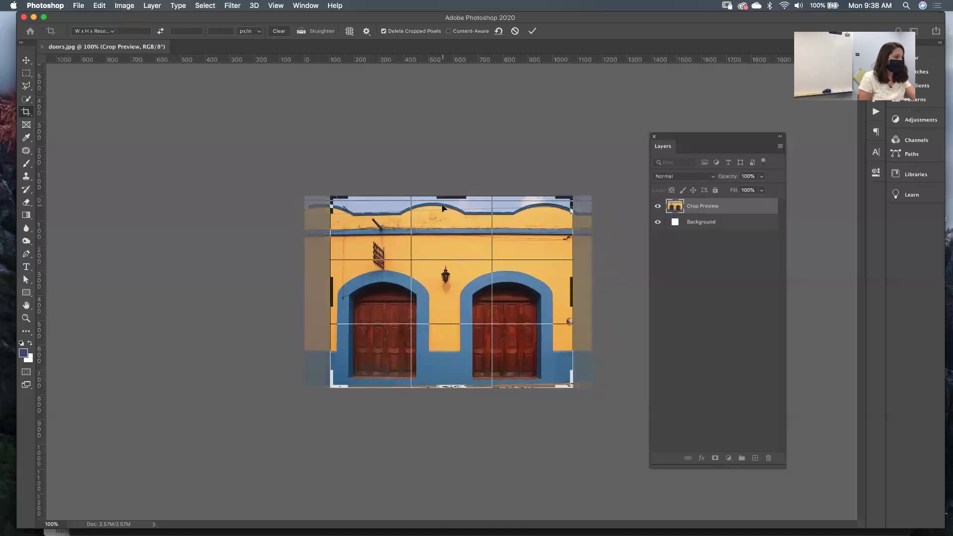
{"action": "left_click_drag", "start_coordinate": [452, 198], "coordinate": [423, 295]}
{"action": "mouse_move", "coordinate": [452, 381]}
{"action": "left_mouse_down"}
{"action": "mouse_move", "coordinate": [451, 363]}
{"action": "mouse_move", "coordinate": [454, 376]}
{"action": "left_mouse_up"}
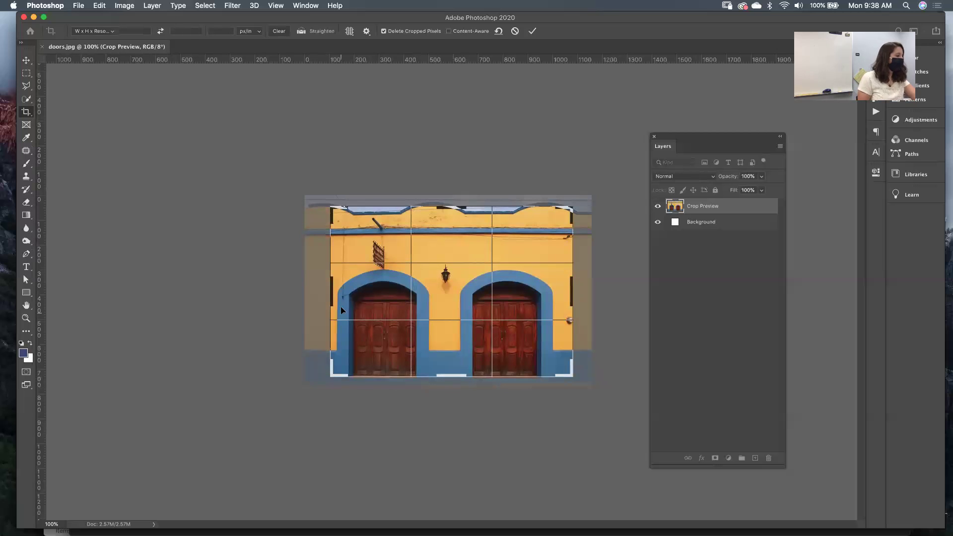
{"action": "left_click_drag", "start_coordinate": [330, 295], "coordinate": [320, 297]}
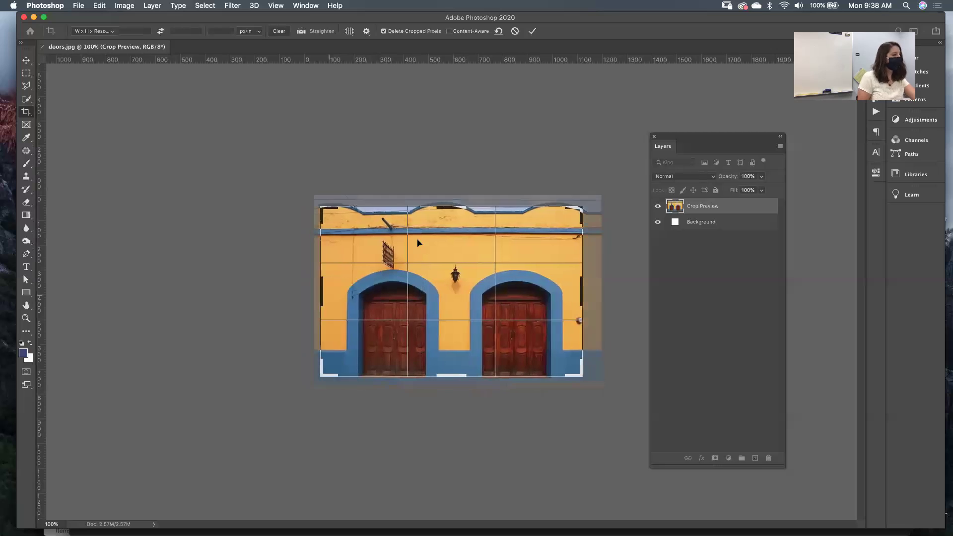
{"action": "left_click_drag", "start_coordinate": [451, 206], "coordinate": [452, 196]}
{"action": "mouse_move", "coordinate": [574, 294]}
{"action": "left_mouse_down"}
{"action": "mouse_move", "coordinate": [588, 287]}
{"action": "mouse_move", "coordinate": [578, 289]}
{"action": "left_mouse_up"}
{"action": "left_click_drag", "start_coordinate": [453, 385], "coordinate": [452, 384]}
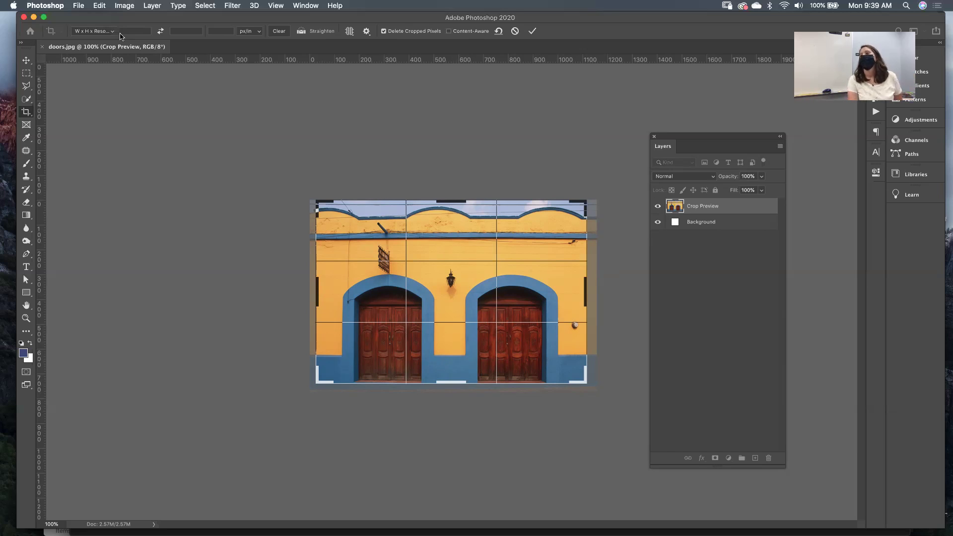
Step: Review the Crop tool's ratio and size presets and keep W x H x Resolution
{"action": "left_click", "coordinate": [93, 33]}
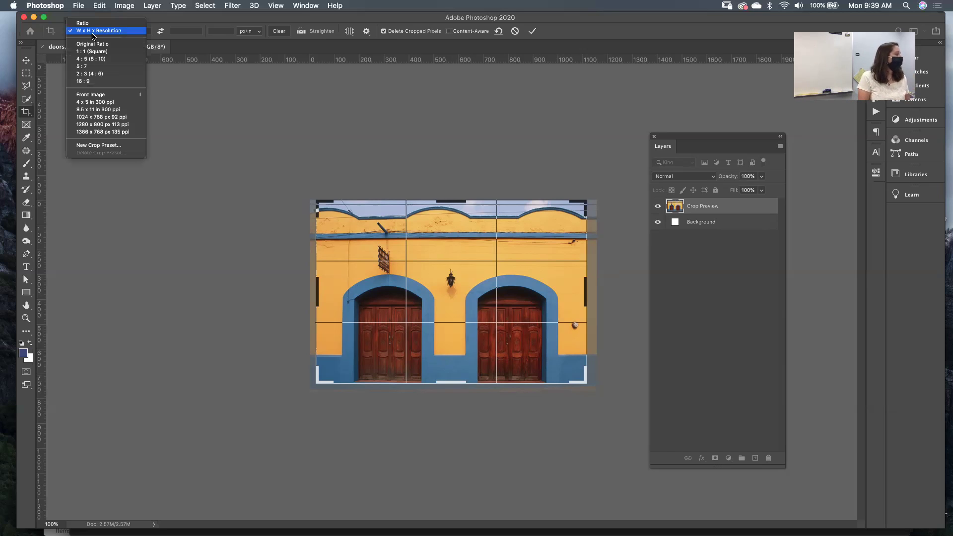
{"action": "left_click", "coordinate": [94, 32]}
{"action": "left_click", "coordinate": [99, 32]}
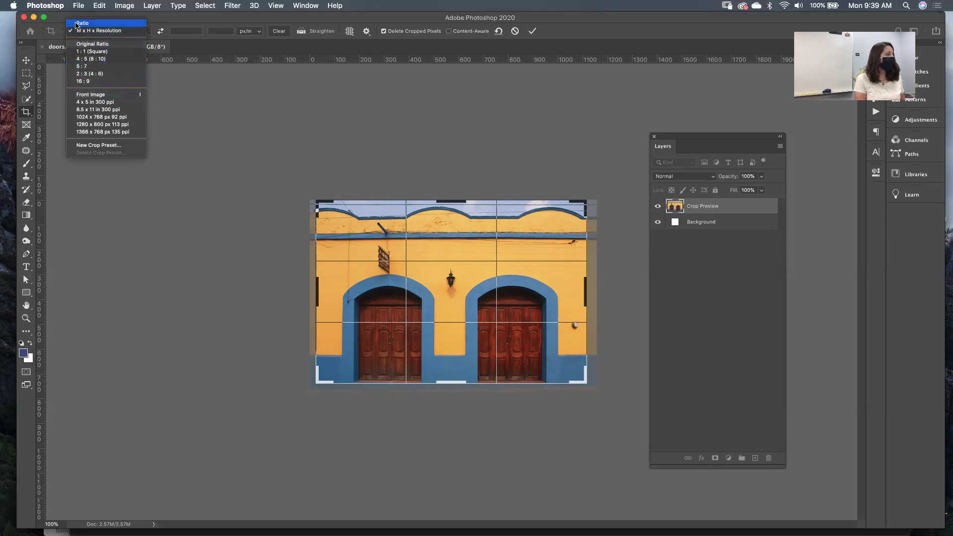
{"action": "left_click", "coordinate": [103, 31]}
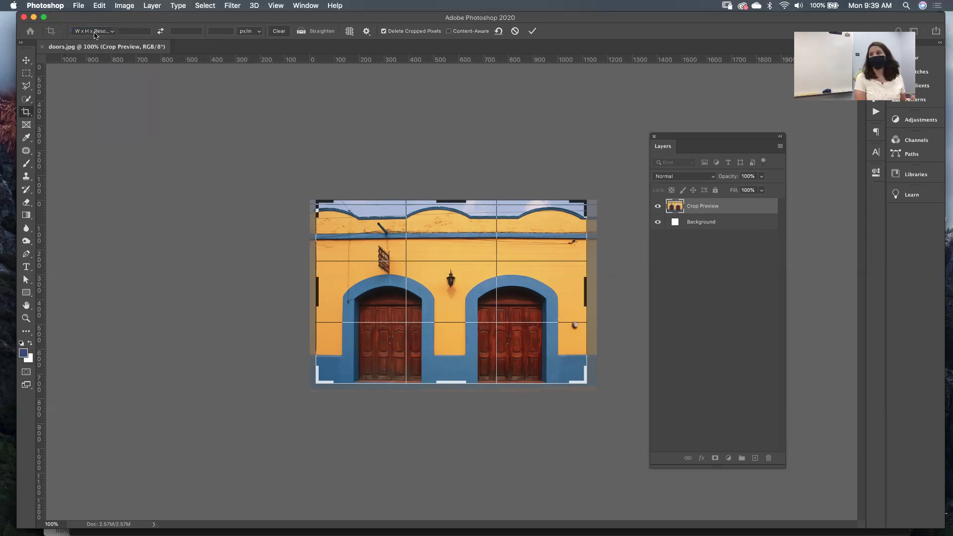
Step: Set the crop width to 5 px and the height to 7 px
{"action": "left_click", "coordinate": [192, 32]}
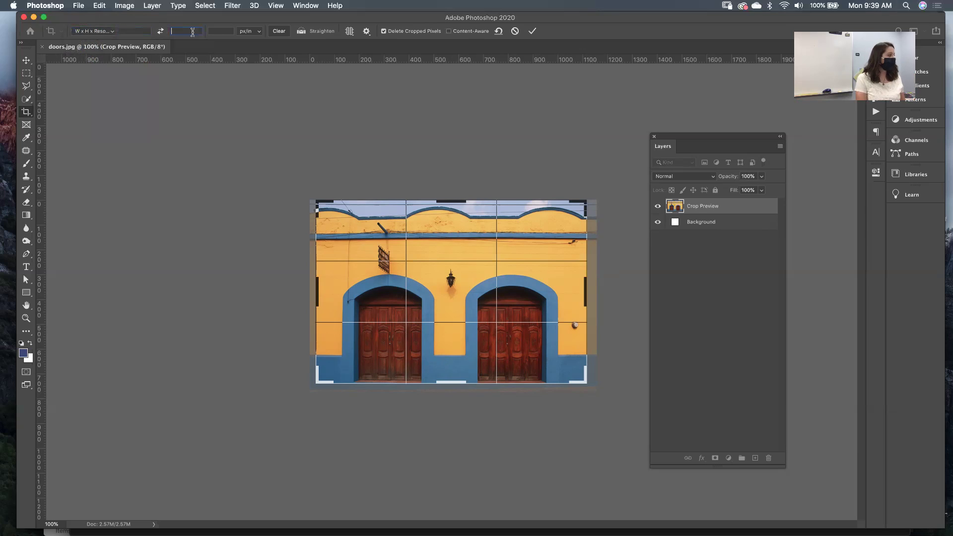
{"action": "left_click", "coordinate": [139, 31]}
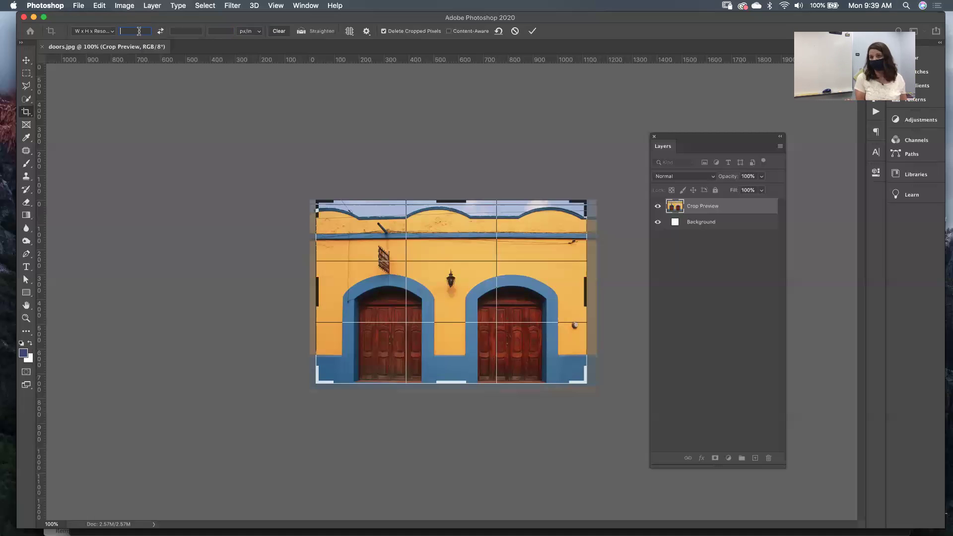
{"action": "type", "text": "5"}
{"action": "key", "text": "Tab"}
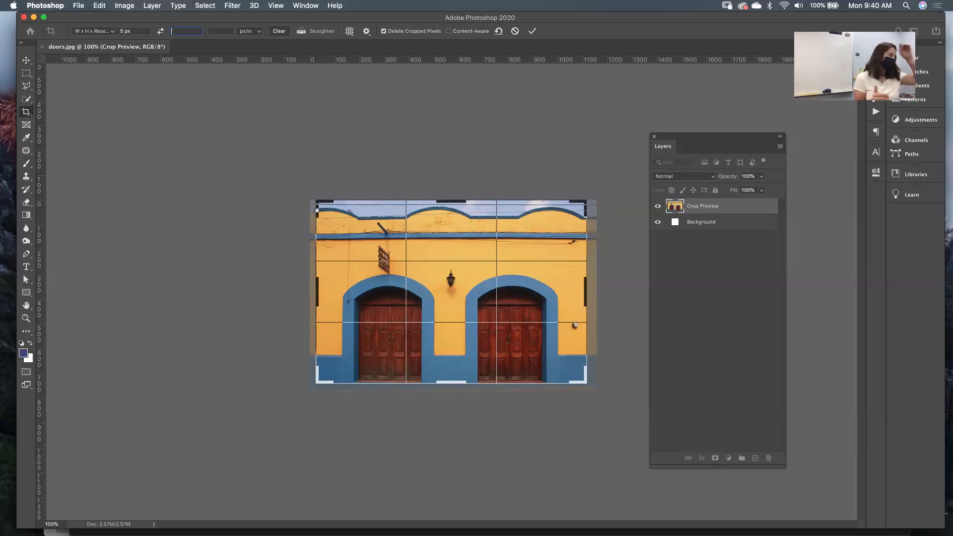
{"action": "type", "text": "7"}
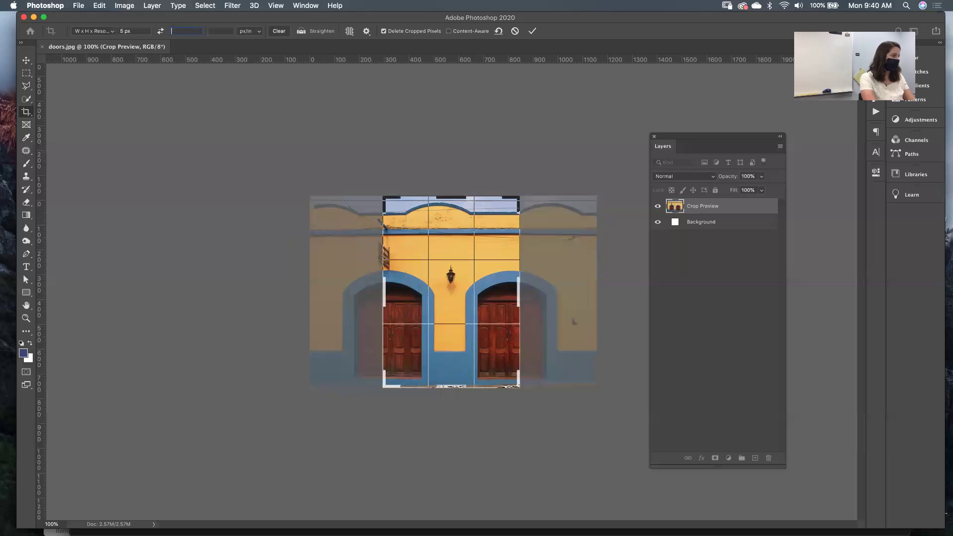
{"action": "key", "text": "Return"}
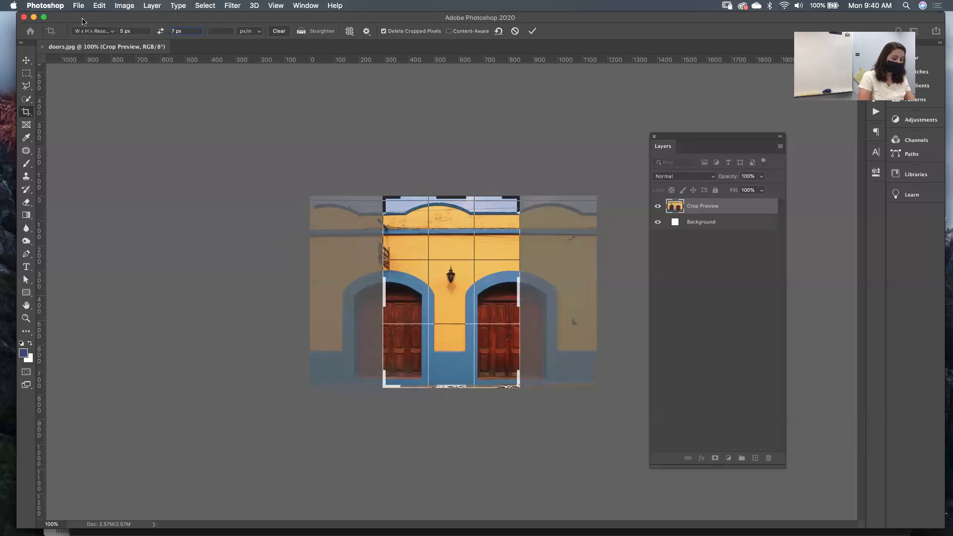
Step: Change the crop to landscape with a width of 7 px and a height of 5 px
{"action": "type", "text": "7"}
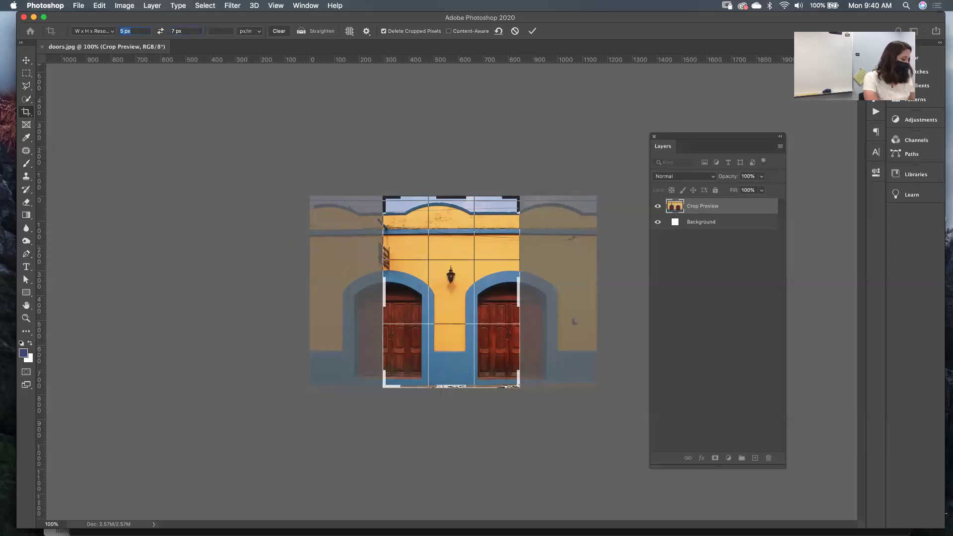
{"action": "key", "text": "Tab"}
{"action": "type", "text": "5"}
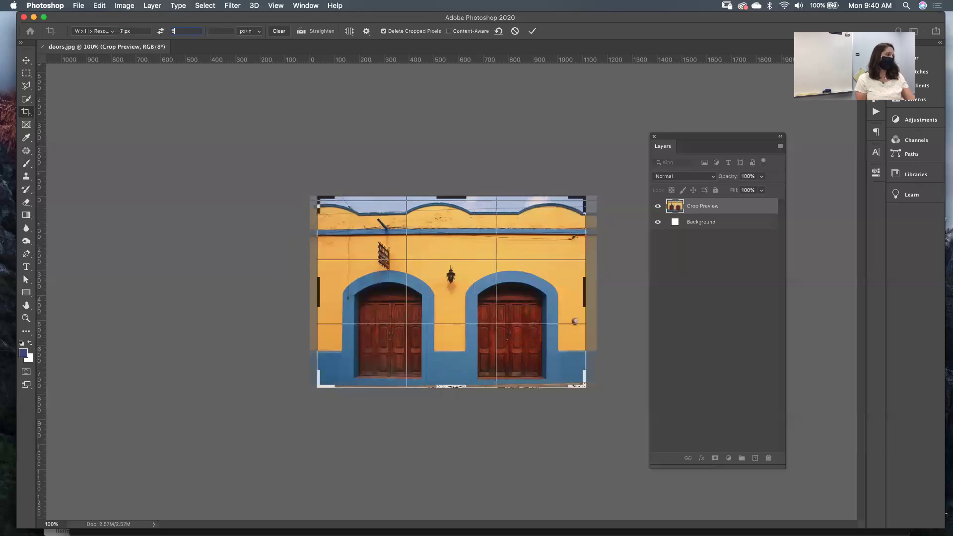
Step: Swap the crop's width and height back and forth to compare the two orientations, ending on landscape
{"action": "left_click", "coordinate": [162, 32]}
{"action": "left_click", "coordinate": [161, 32]}
{"action": "left_click", "coordinate": [161, 32]}
{"action": "left_click", "coordinate": [162, 32]}
{"action": "left_click", "coordinate": [162, 32]}
{"action": "left_click", "coordinate": [162, 32]}
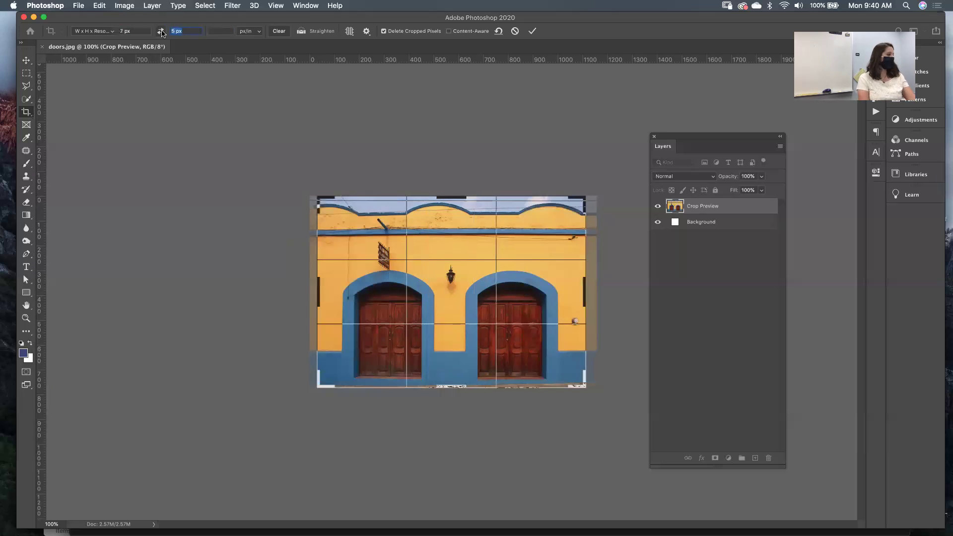
Step: Set the crop resolution to 300 px/in
{"action": "left_click", "coordinate": [221, 31]}
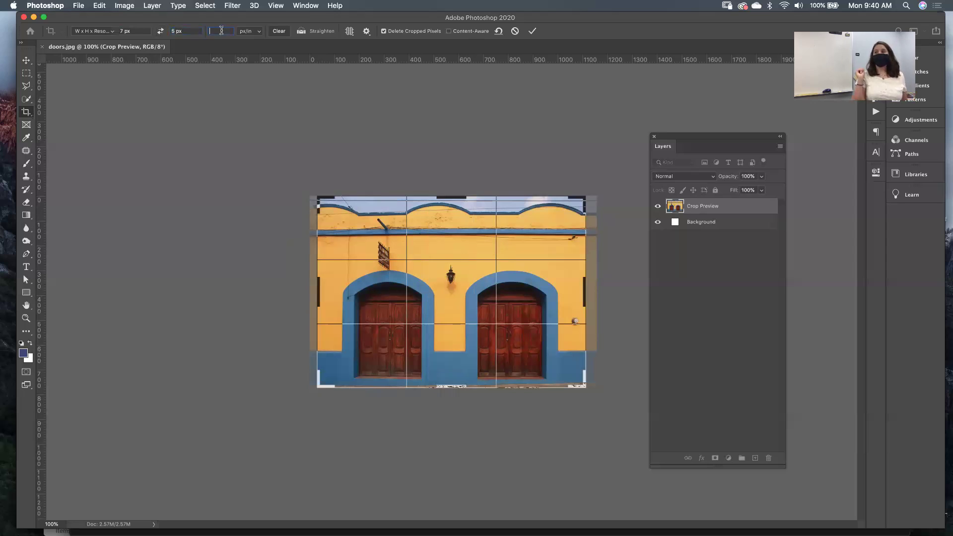
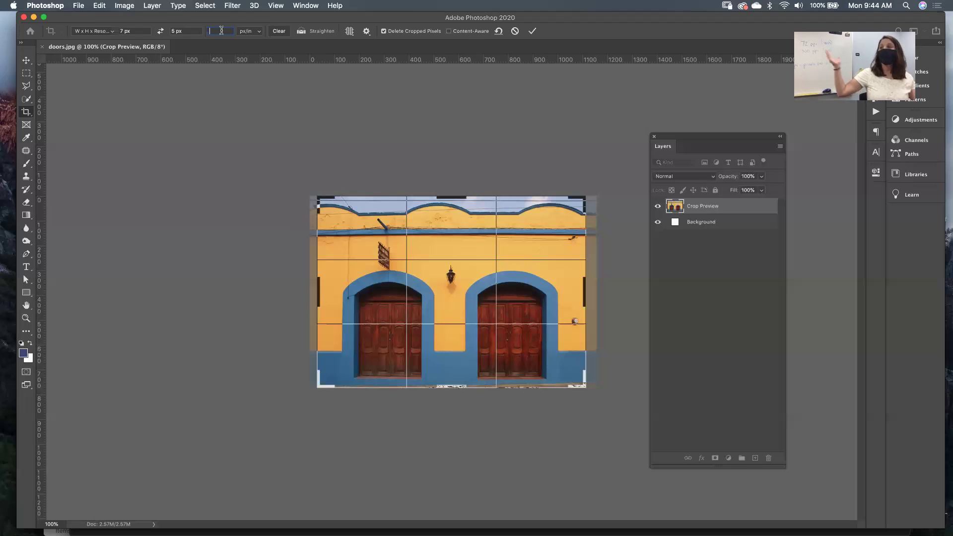
{"action": "type", "text": "300"}
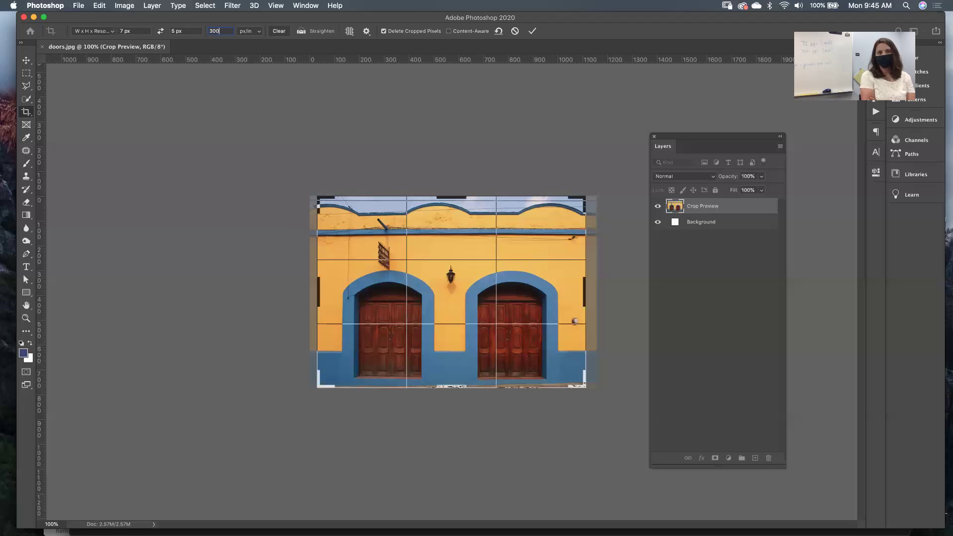
{"action": "left_click", "coordinate": [125, 31]}
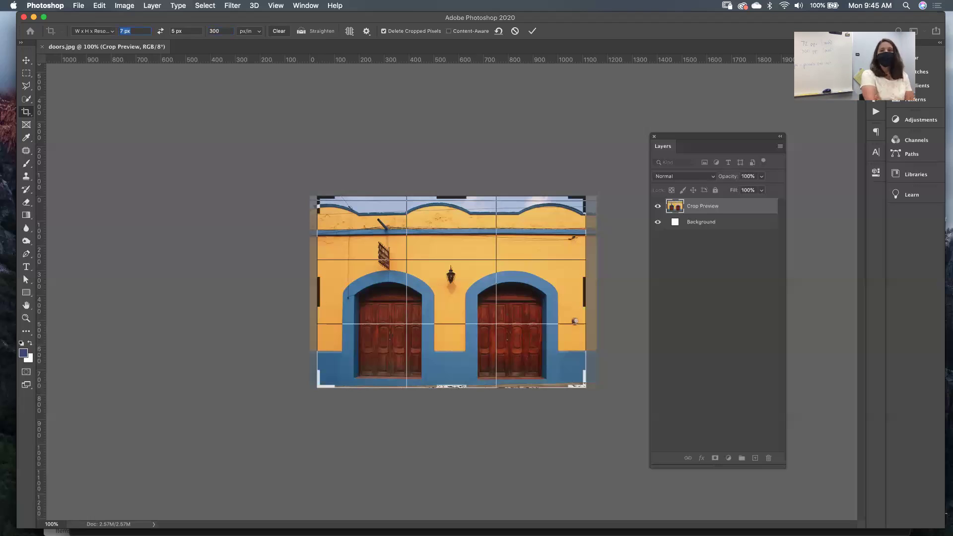
{"action": "key", "text": "Tab"}
{"action": "key", "text": "Tab"}
{"action": "key", "text": "Tab"}
{"action": "key", "text": "Tab"}
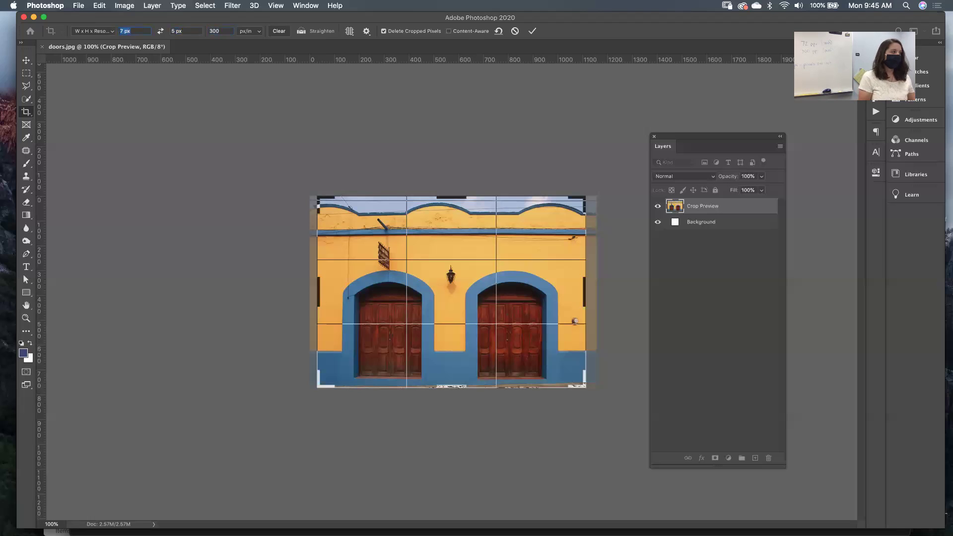
{"action": "key", "text": "Tab"}
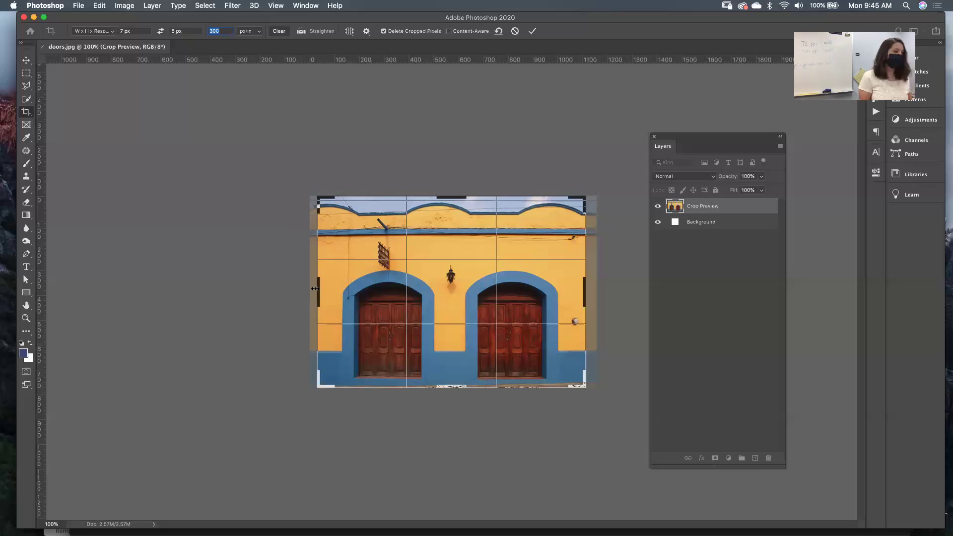
Step: Nudge the photo slightly within the crop frame and change the crop resolution to 300.1 px/in
{"action": "mouse_move", "coordinate": [445, 304]}
{"action": "left_mouse_down"}
{"action": "mouse_move", "coordinate": [455, 304]}
{"action": "mouse_move", "coordinate": [434, 304]}
{"action": "mouse_move", "coordinate": [449, 305]}
{"action": "left_mouse_up"}
{"action": "key", "text": "Return"}
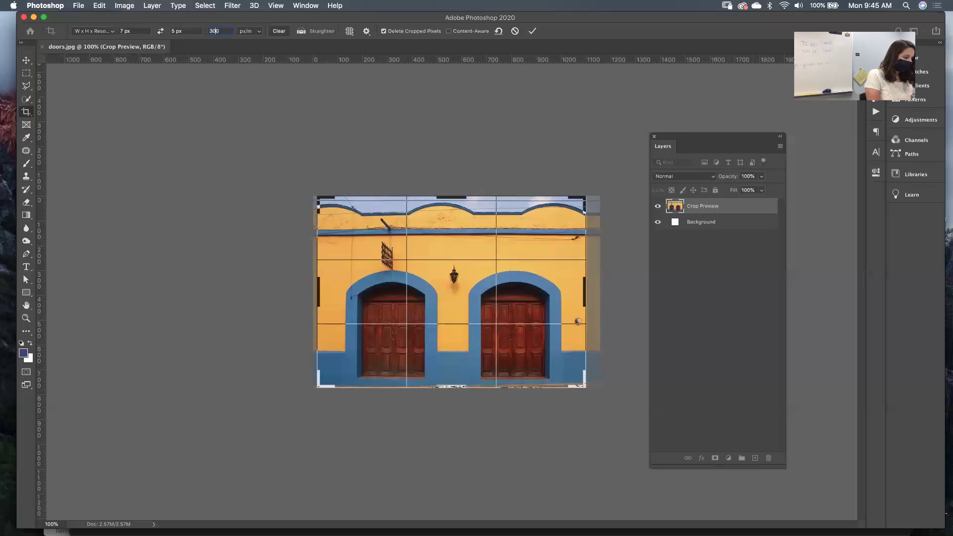
{"action": "type", "text": ".1"}
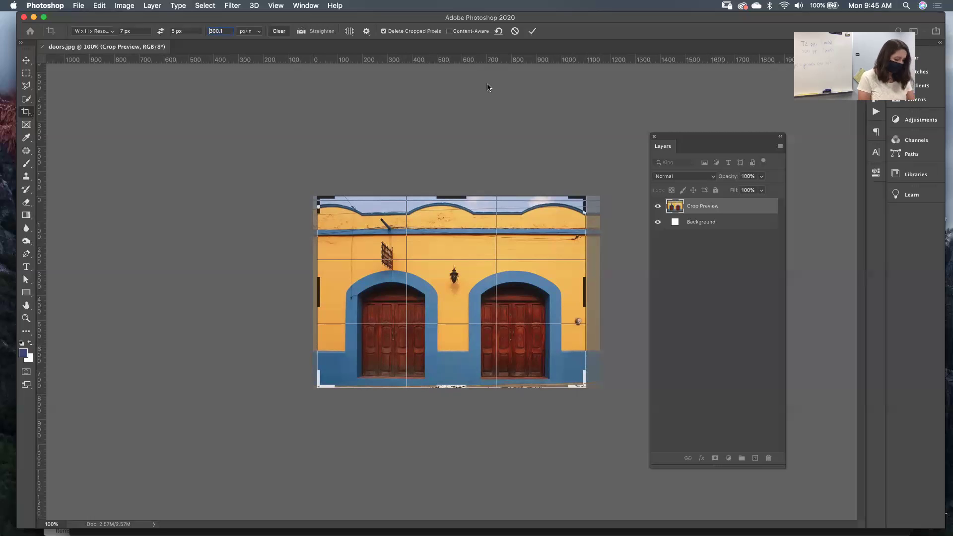
{"action": "key", "text": "Return"}
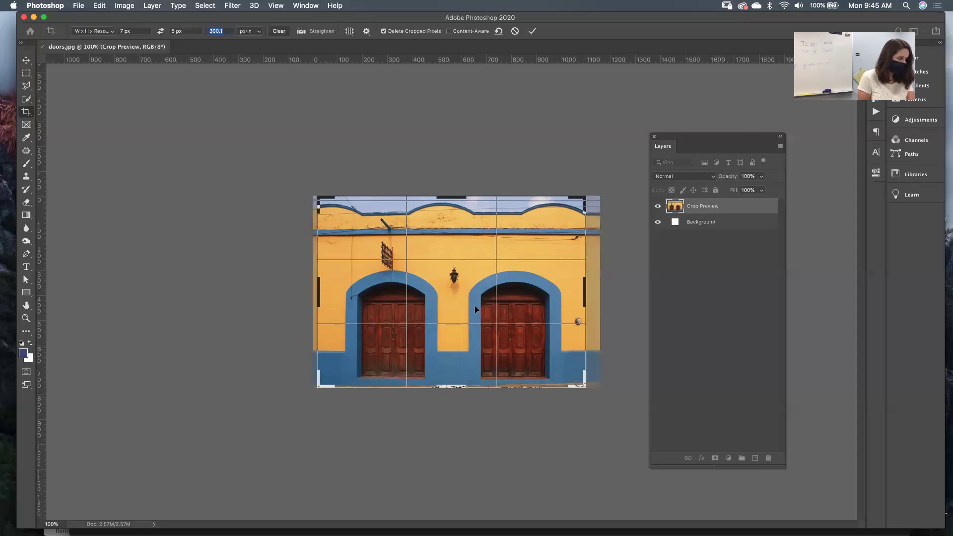
Step: Readjust the photo inside the crop frame and apply the 7 by 5 px crop
{"action": "left_click_drag", "start_coordinate": [488, 296], "coordinate": [478, 303]}
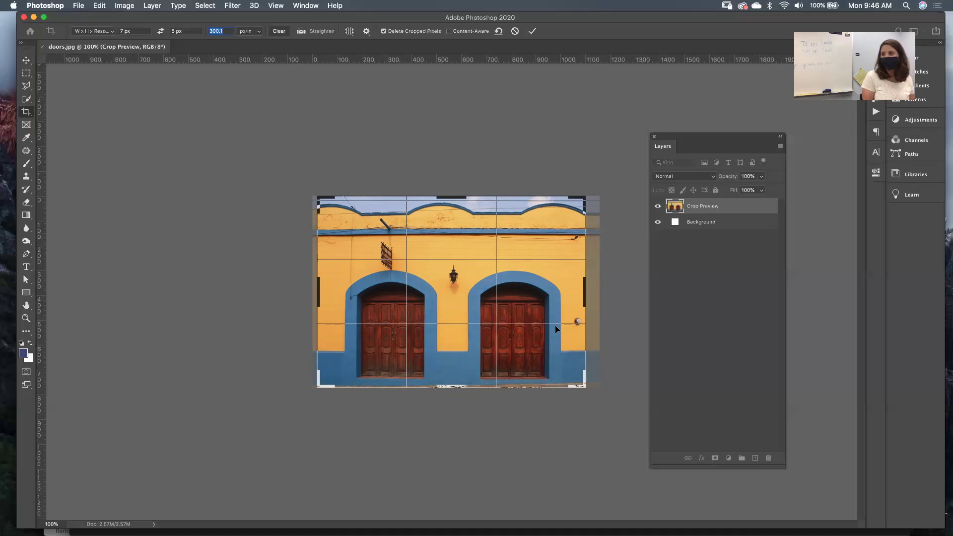
{"action": "left_click", "coordinate": [556, 329]}
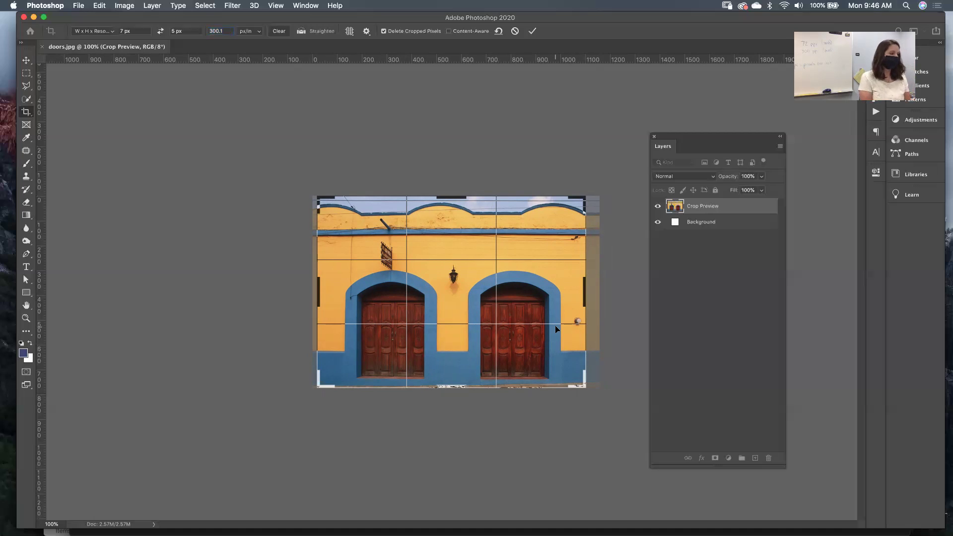
{"action": "key", "text": "Return"}
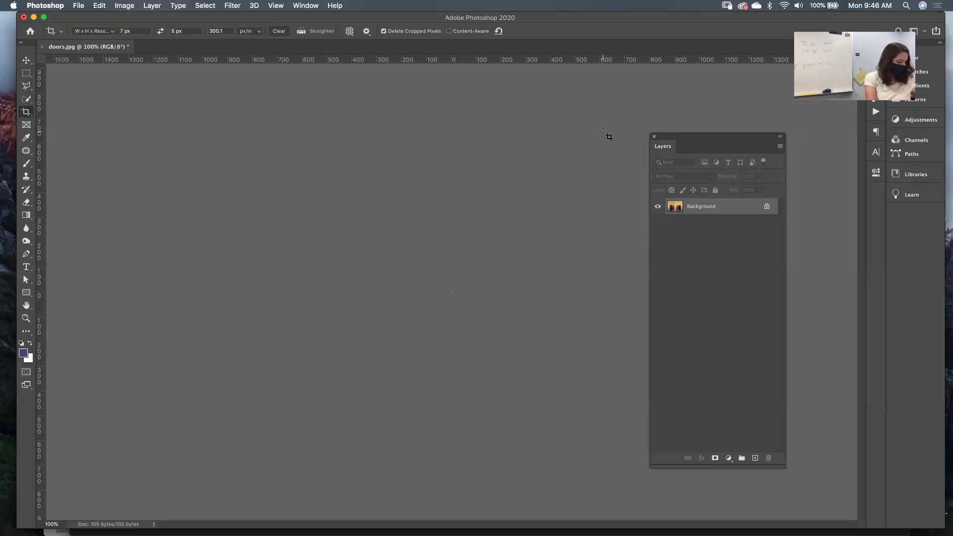
Step: Magnify the tiny cropped image to 12800% to examine its individual pixels
{"action": "key", "text": "super+equal"}
{"action": "key", "text": "super+equal"}
{"action": "key", "text": "super+equal"}
{"action": "key", "text": "super+equal"}
{"action": "key", "text": "super+equal"}
{"action": "key", "text": "super+equal"}
{"action": "key", "text": "super+equal"}
{"action": "key", "text": "super+equal"}
{"action": "key", "text": "super+equal"}
{"action": "key", "text": "super+equal"}
{"action": "key", "text": "super+equal"}
{"action": "key", "text": "super+equal"}
{"action": "key", "text": "super+equal"}
{"action": "key", "text": "super+equal"}
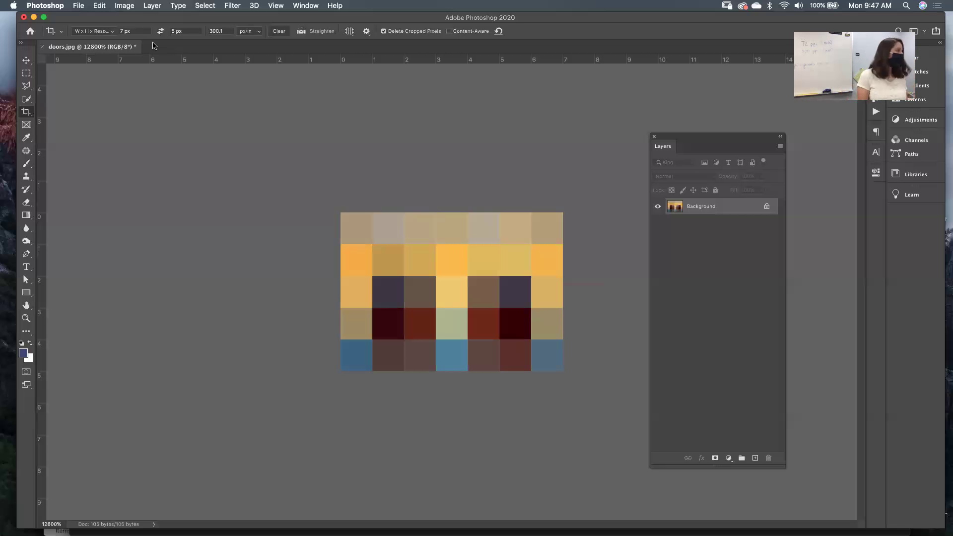
Step: Set the crop size to 7 in wide by 5 in high with a resolution of 300 px/in
{"action": "left_click_drag", "start_coordinate": [140, 31], "coordinate": [113, 25]}
{"action": "type", "text": "7 in"}
{"action": "key", "text": "Tab"}
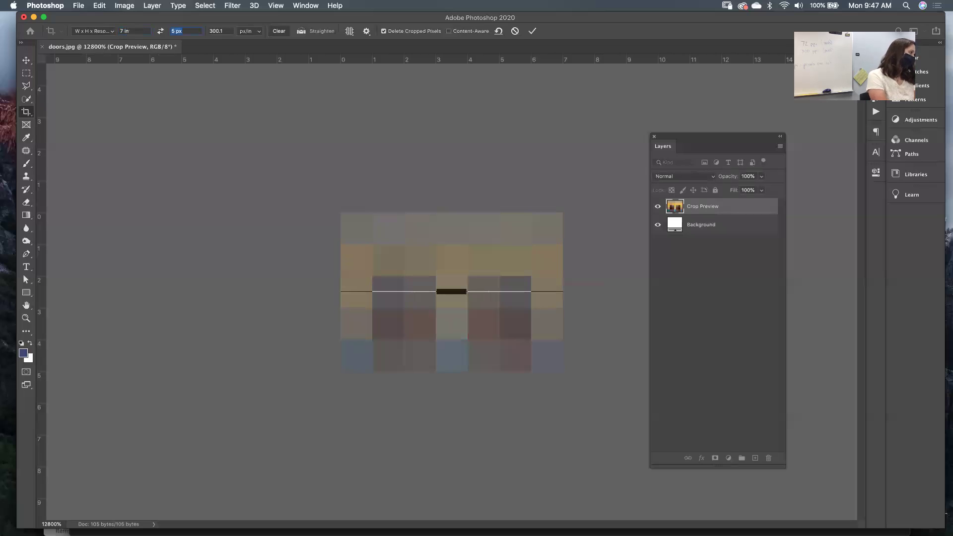
{"action": "type", "text": "5inc"}
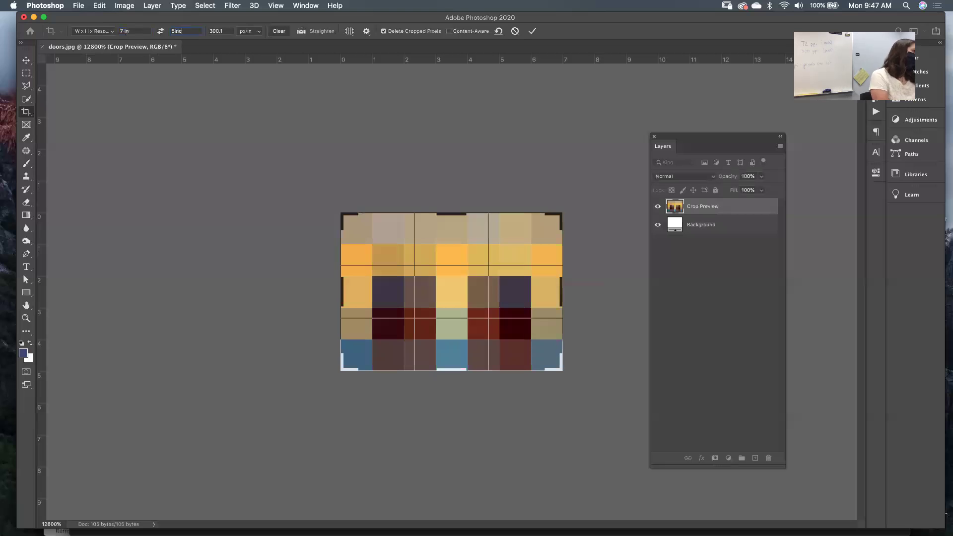
{"action": "key", "text": "Return"}
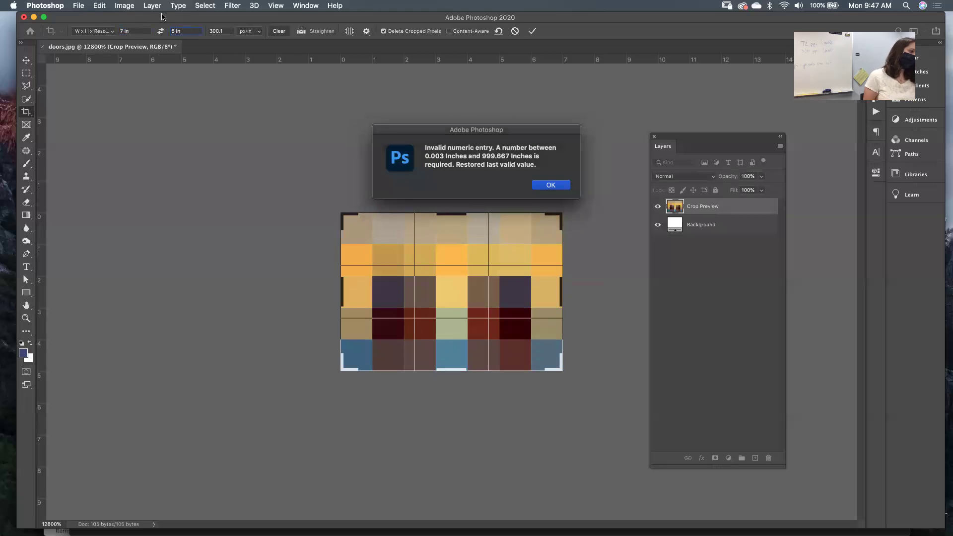
{"action": "left_click", "coordinate": [530, 186]}
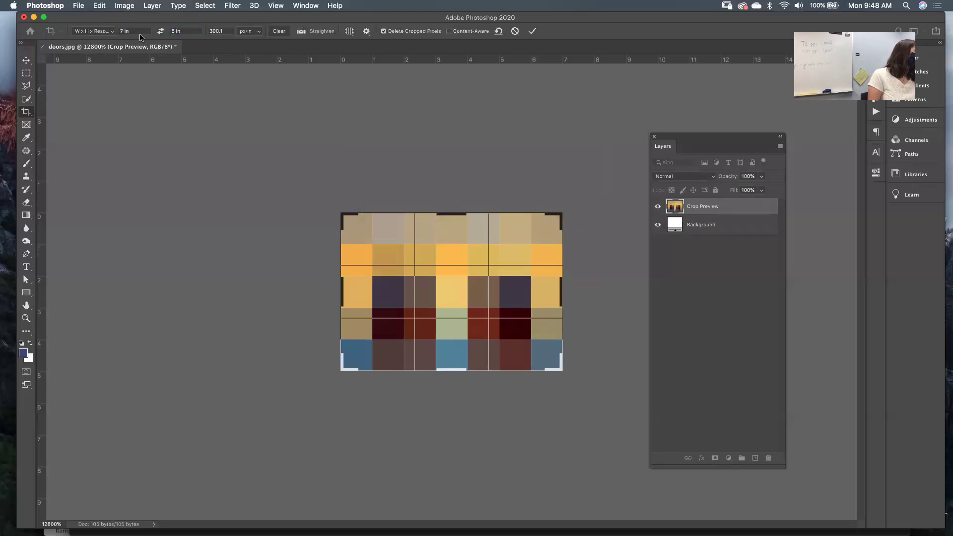
{"action": "left_click", "coordinate": [226, 31]}
{"action": "key", "text": "BackSpace"}
{"action": "key", "text": "BackSpace"}
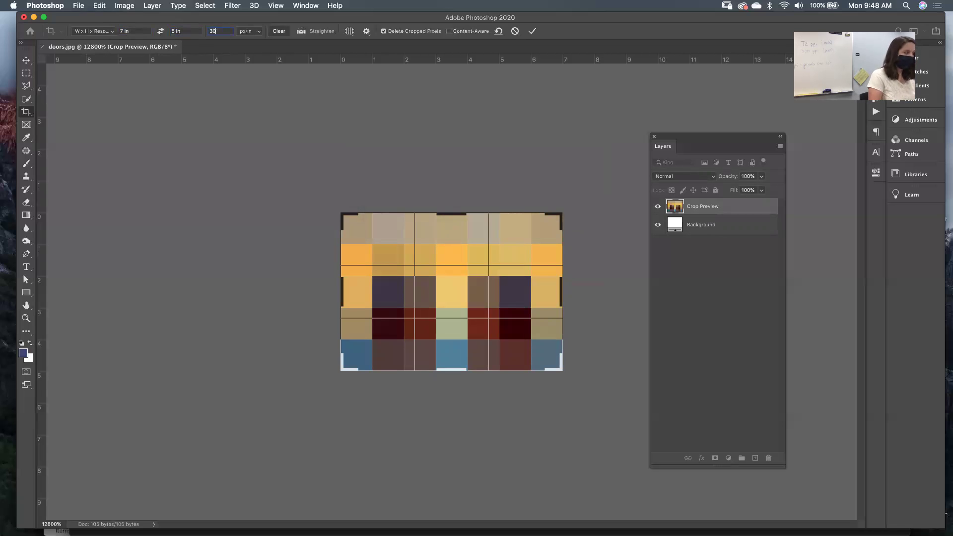
{"action": "key", "text": "Tab"}
{"action": "key", "text": "Return"}
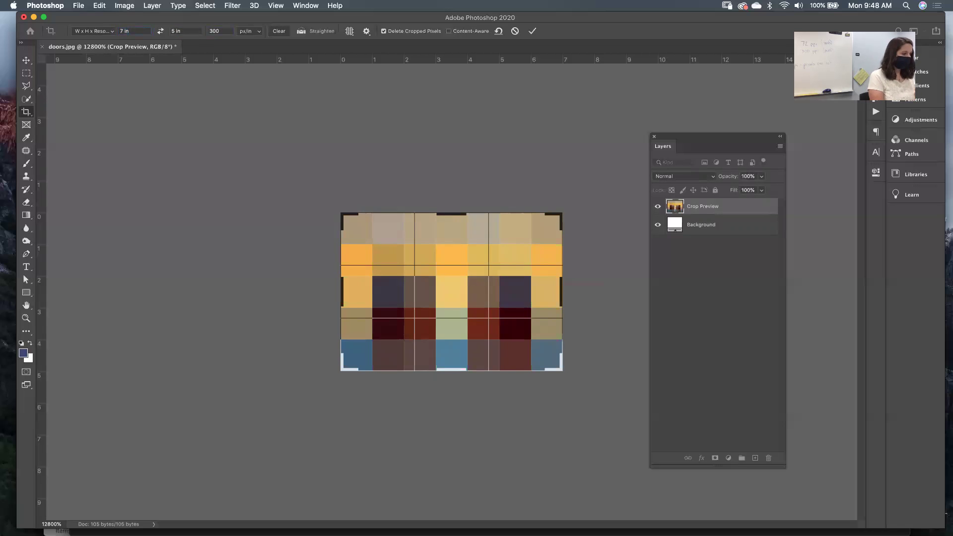
Step: Apply the 7 by 5 in crop to the pixelated image, inspect it whole, and undo back to the original photo
{"action": "left_click", "coordinate": [530, 32]}
{"action": "key", "text": "super+0"}
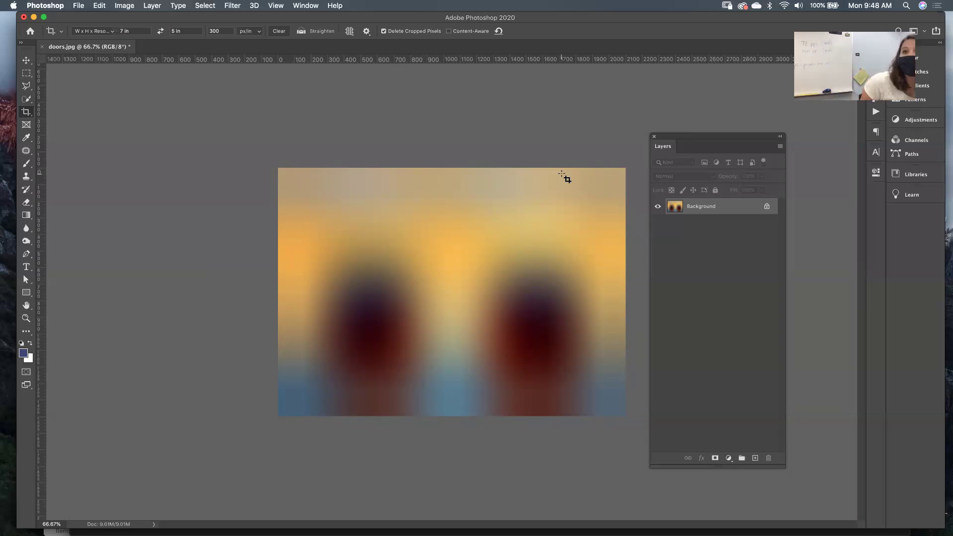
{"action": "key", "text": "Return"}
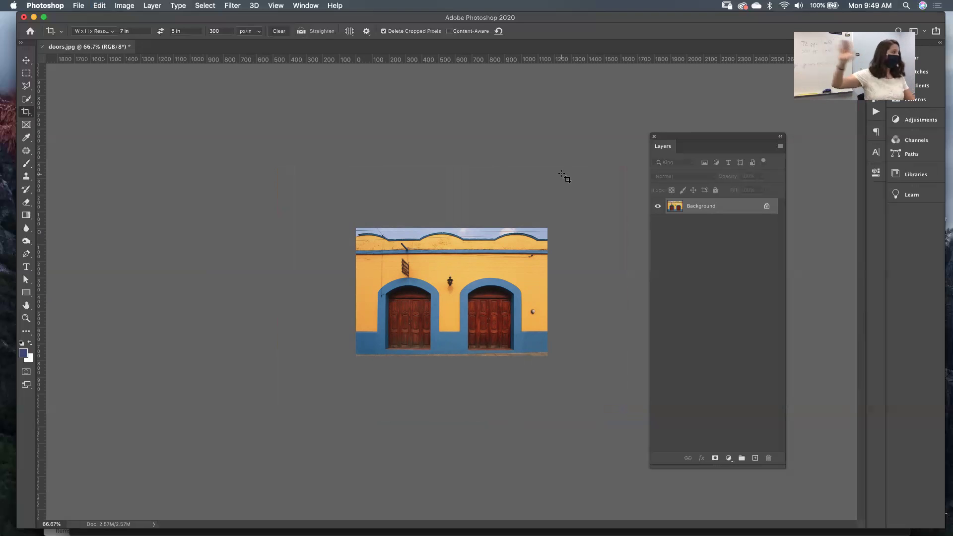
{"action": "key", "text": "super"}
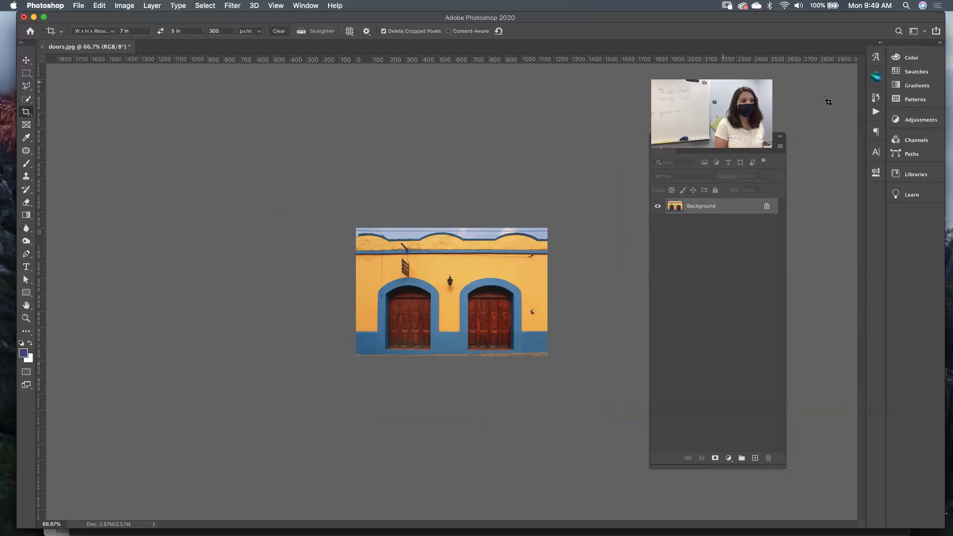
Step: Open the document's history, compare the Open and Crop states, and return to the Open state
{"action": "left_click", "coordinate": [878, 102]}
{"action": "left_click_drag", "start_coordinate": [819, 115], "coordinate": [778, 236]}
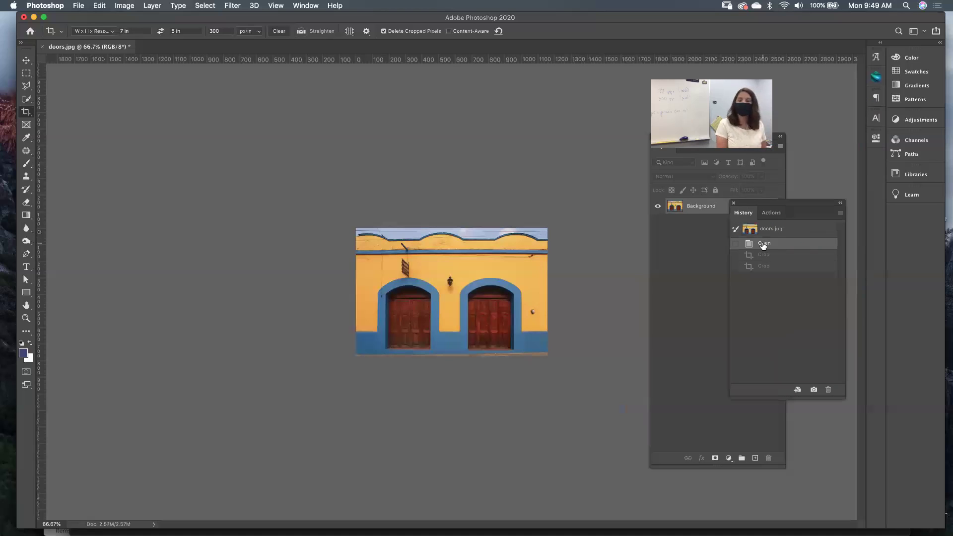
{"action": "left_click", "coordinate": [768, 255]}
{"action": "left_click", "coordinate": [768, 266]}
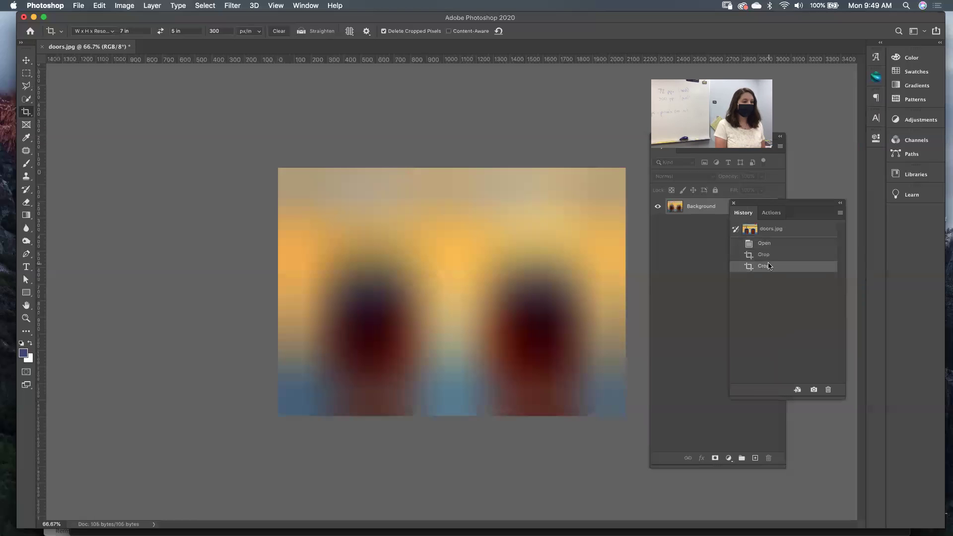
{"action": "left_click", "coordinate": [765, 243]}
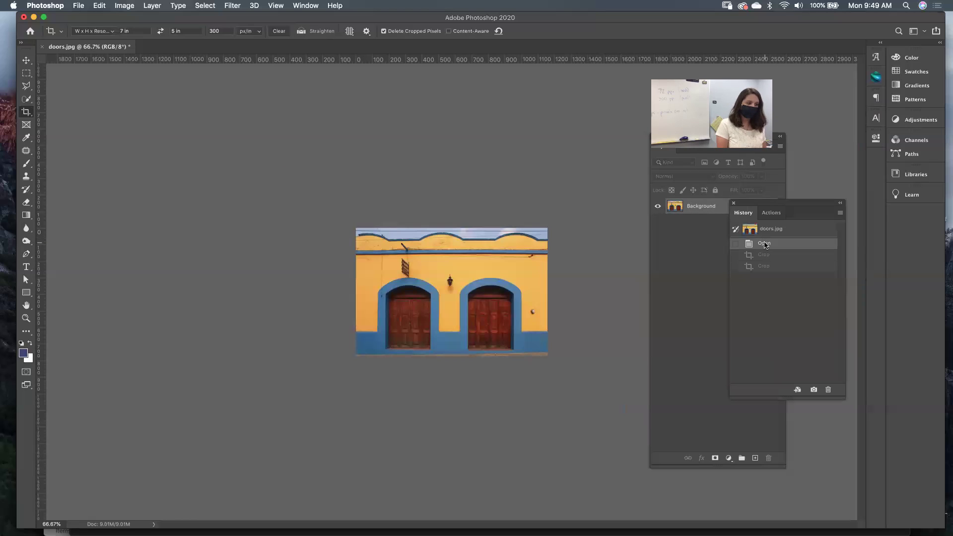
Step: Crop the original doors photo to 7 by 5 in at 300 px/in, slightly adjusting its position in the frame
{"action": "left_click", "coordinate": [516, 124]}
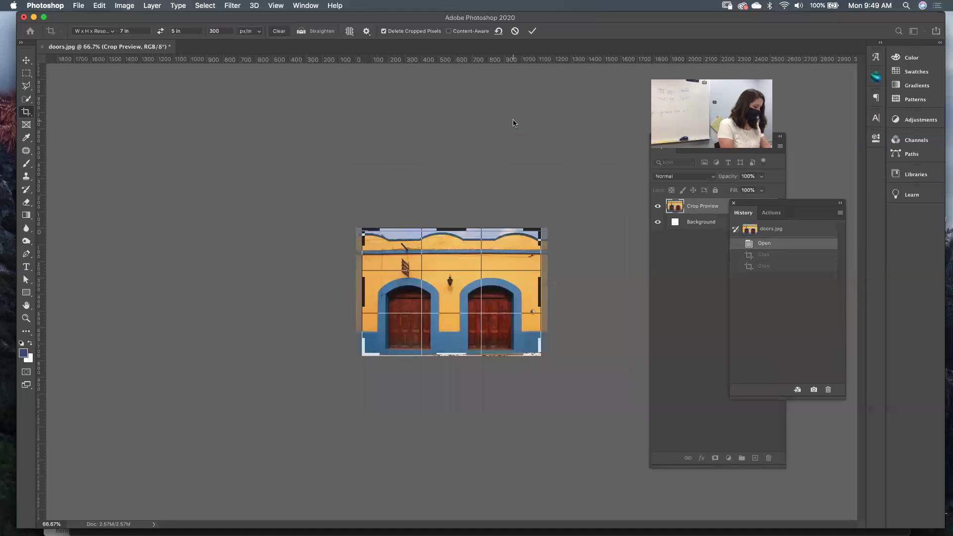
{"action": "key", "text": "super+equal"}
{"action": "key", "text": "super+equal"}
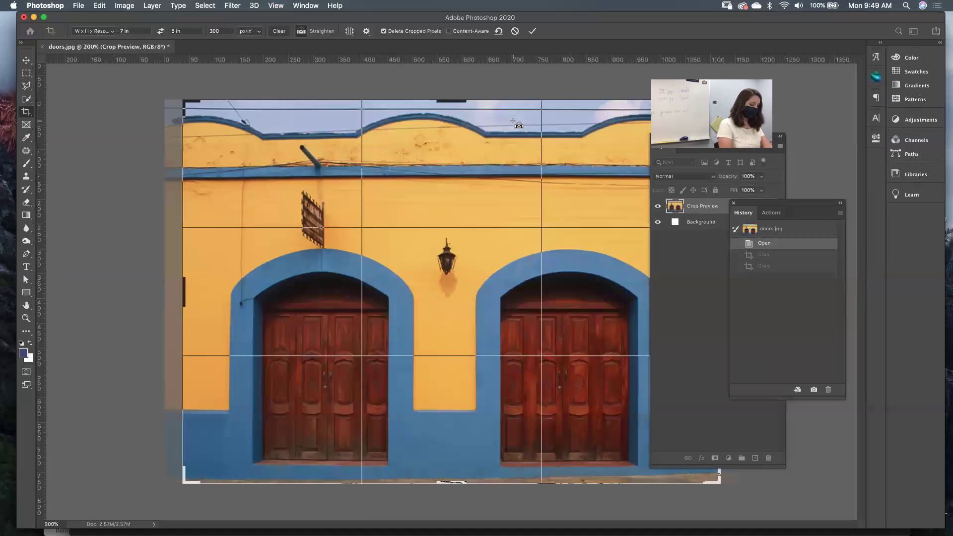
{"action": "key", "text": "super+minus"}
{"action": "left_click_drag", "start_coordinate": [465, 299], "coordinate": [512, 311]}
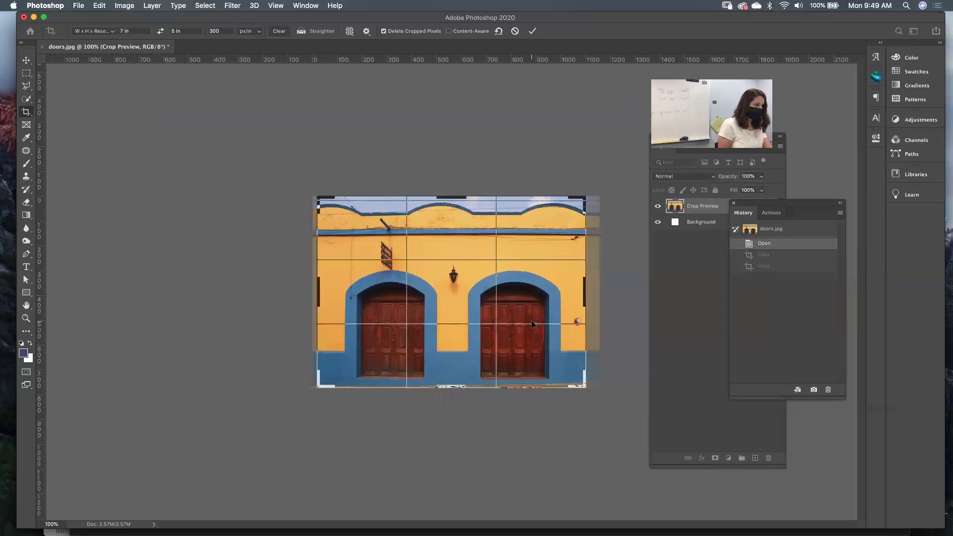
{"action": "key", "text": "Return"}
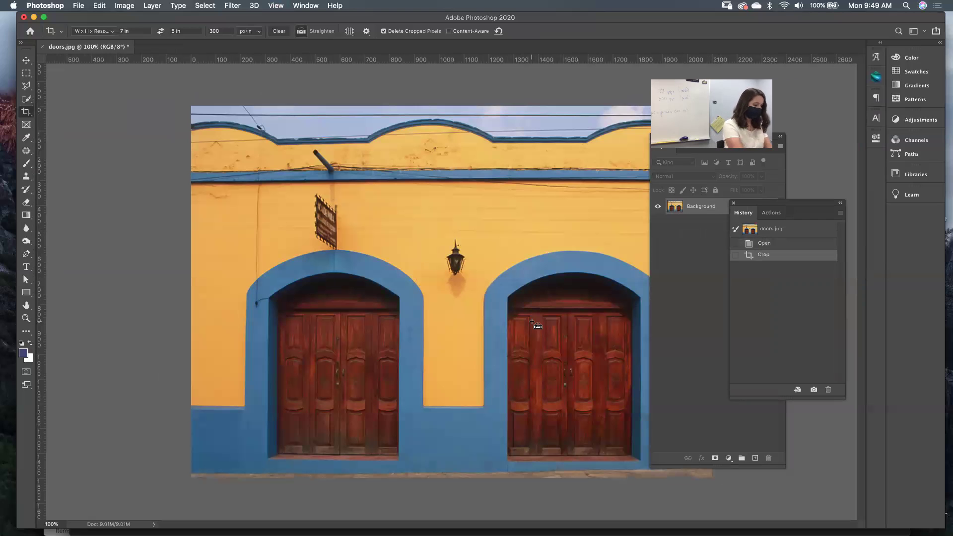
{"action": "key", "text": "super+minus"}
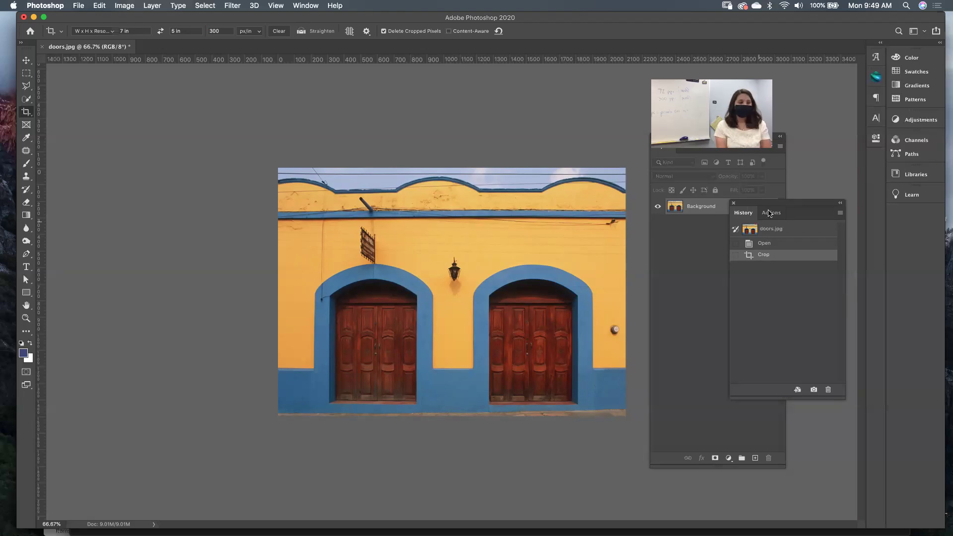
Step: Move the Layers panel away from the History panel to the empty area on the other side of the photo
{"action": "left_click", "coordinate": [708, 276]}
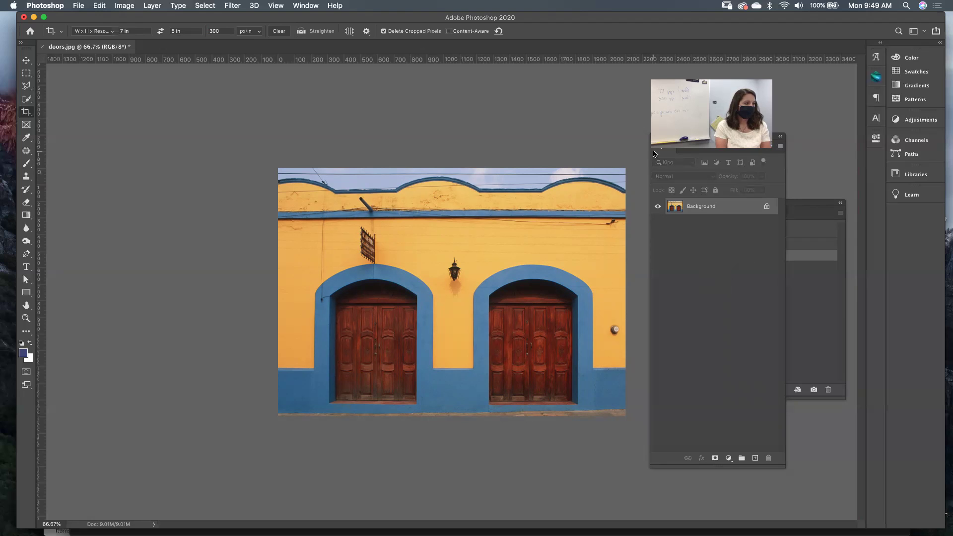
{"action": "left_click_drag", "start_coordinate": [651, 149], "coordinate": [506, 208]}
{"action": "left_click_drag", "start_coordinate": [421, 205], "coordinate": [79, 134]}
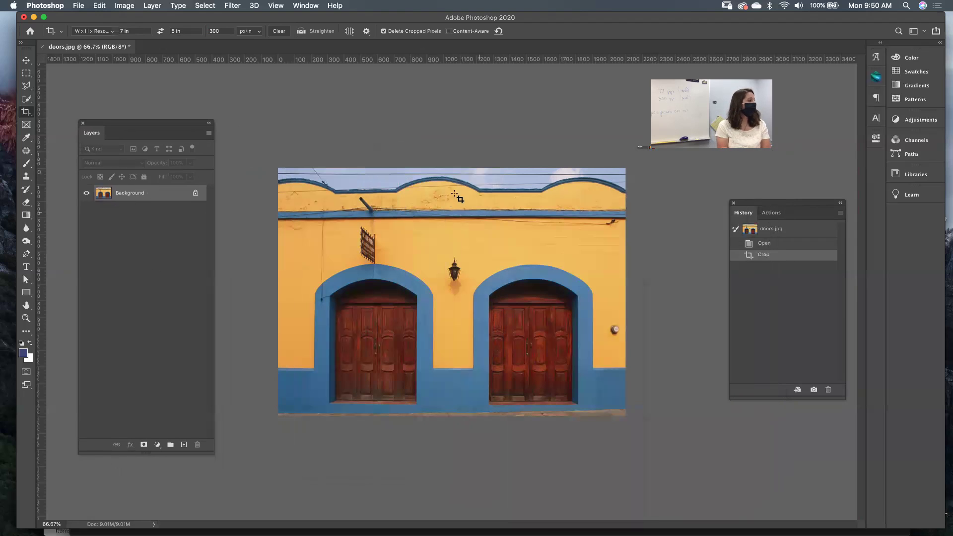
Step: Try to straighten the cropped photo along the tops of the two wooden doors, and cancel the preview
{"action": "left_click", "coordinate": [302, 32]}
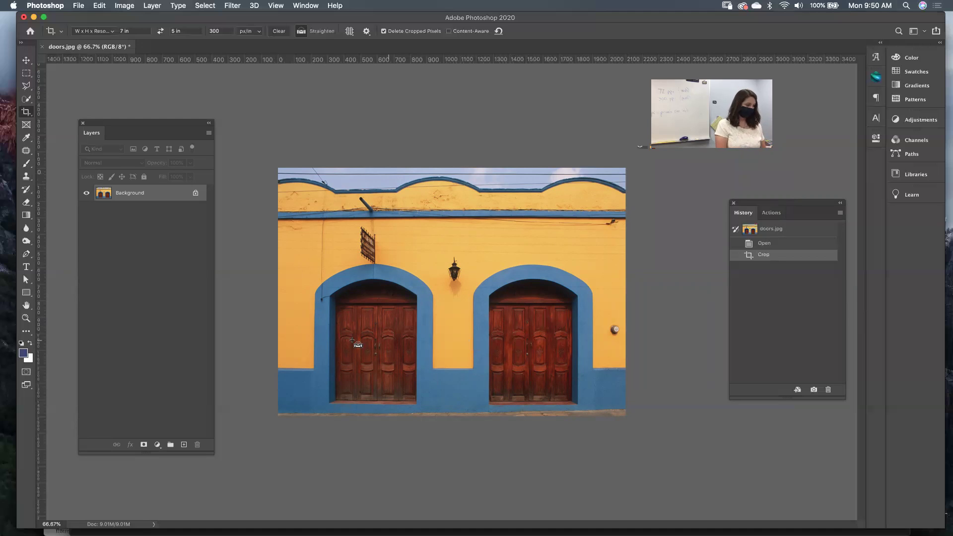
{"action": "left_click_drag", "start_coordinate": [337, 304], "coordinate": [571, 304]}
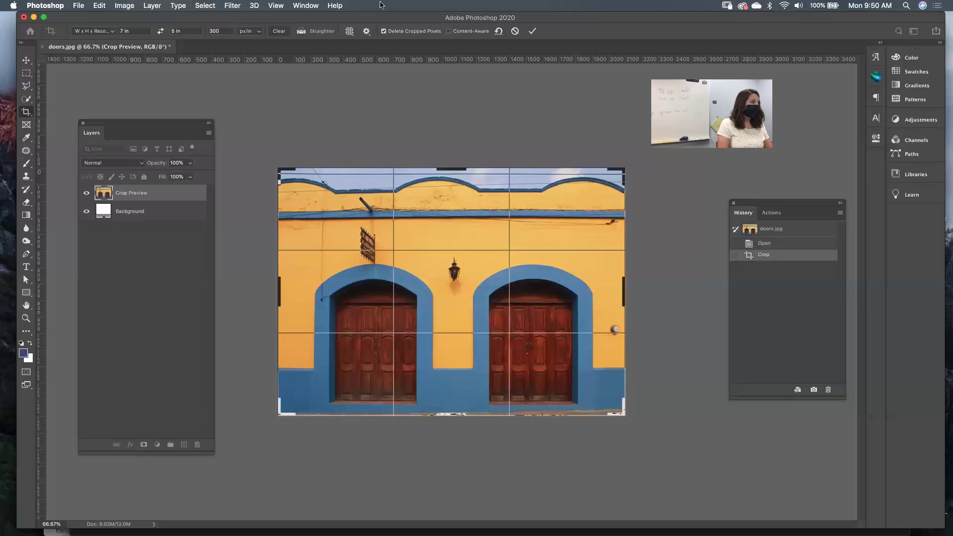
{"action": "left_click", "coordinate": [300, 32]}
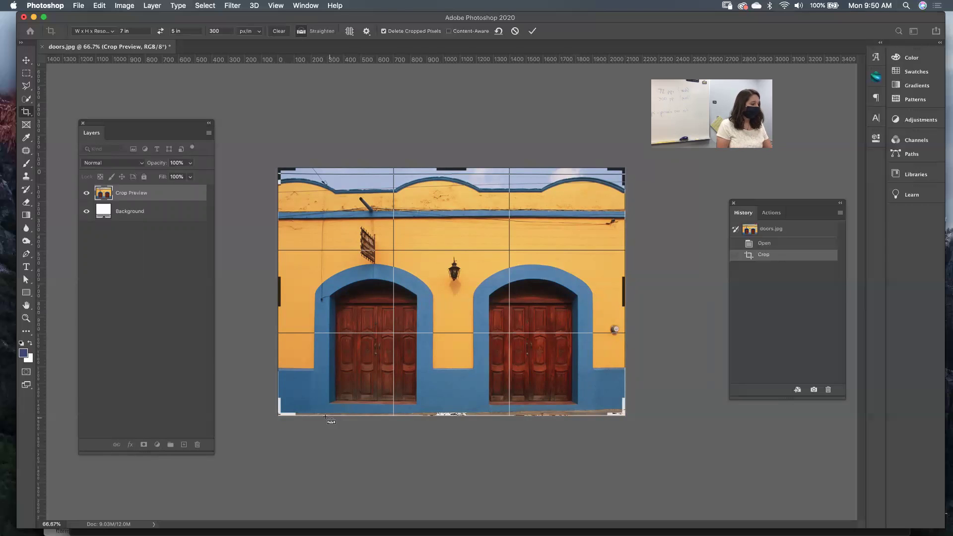
{"action": "left_click", "coordinate": [515, 30]}
Step: Straighten the photo along the ground line and again along the upper edge of the blue base band, applying each correction
{"action": "left_click", "coordinate": [301, 31]}
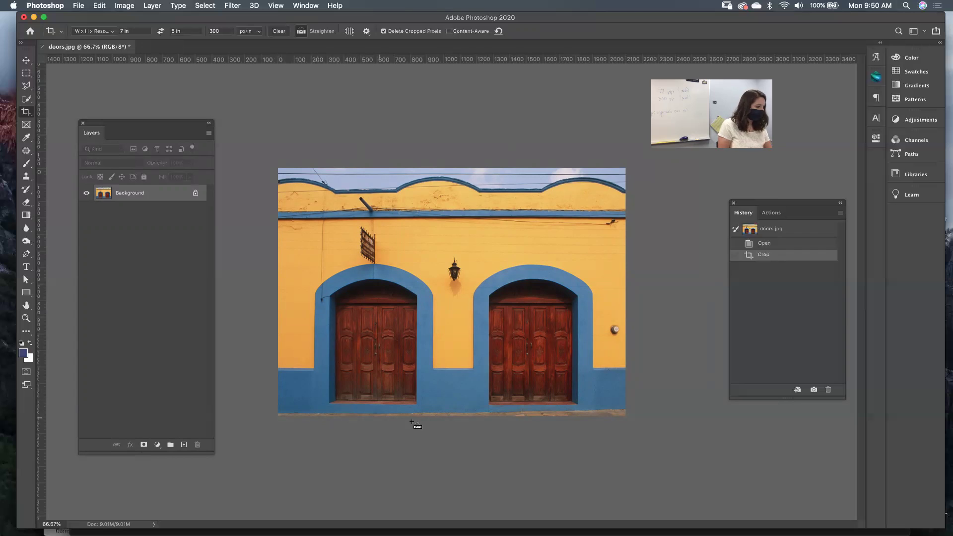
{"action": "left_click_drag", "start_coordinate": [277, 414], "coordinate": [625, 411]}
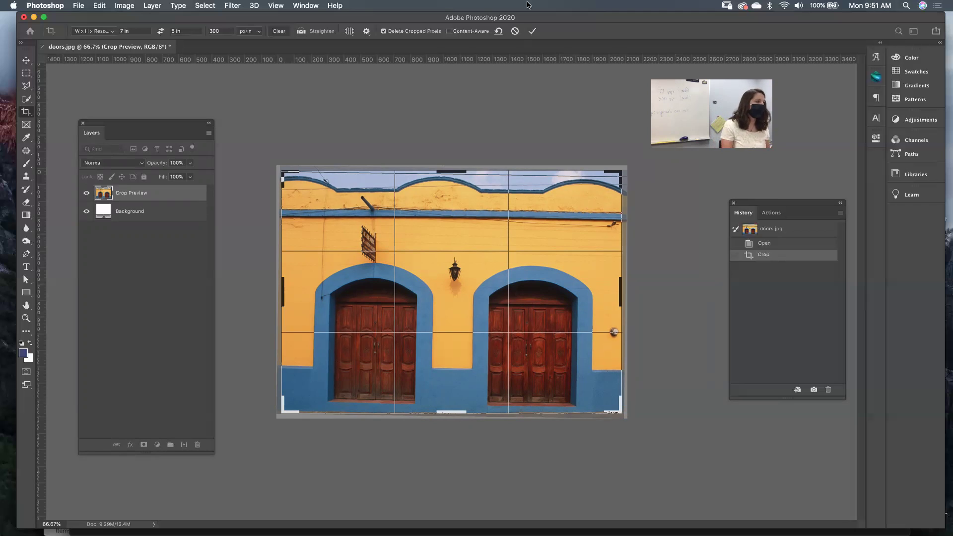
{"action": "key", "text": "Return"}
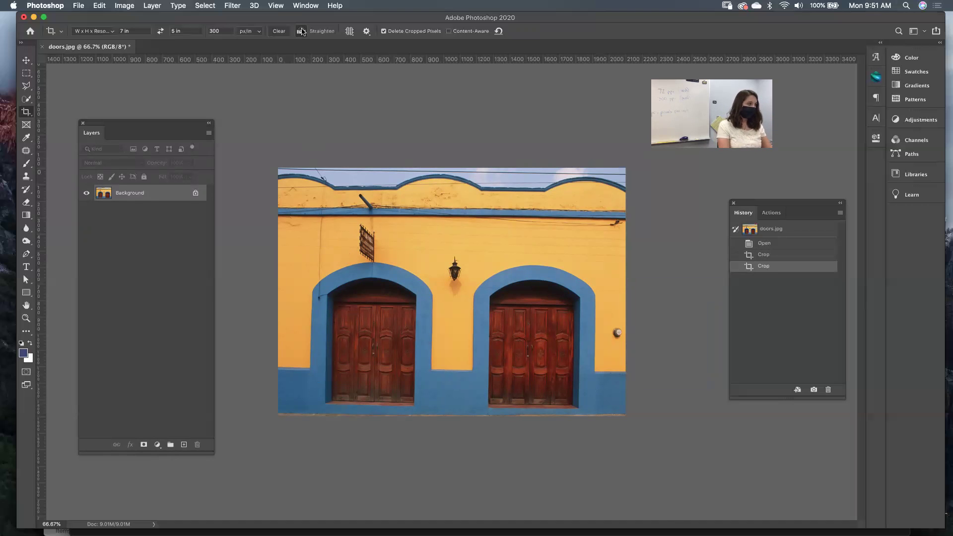
{"action": "left_click_drag", "start_coordinate": [278, 368], "coordinate": [629, 372]}
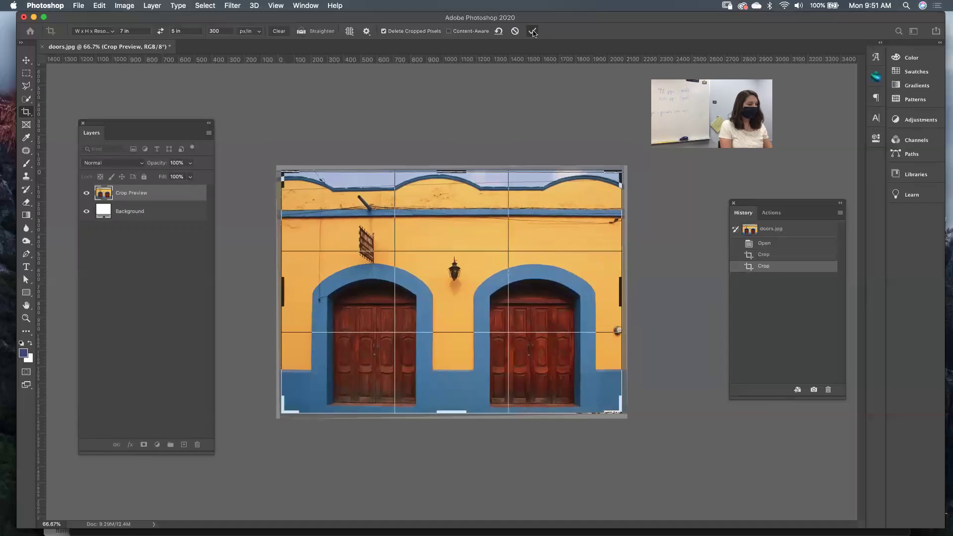
{"action": "left_click", "coordinate": [532, 31]}
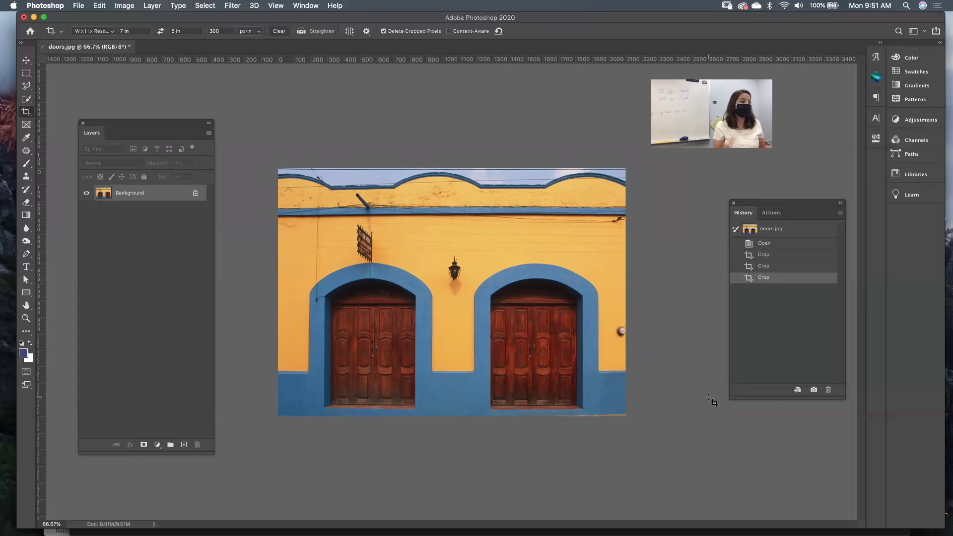
Step: Return the photo to its first Crop history state and dock the Layers panel as a collapsed icon
{"action": "left_click", "coordinate": [778, 265]}
{"action": "left_click", "coordinate": [778, 258]}
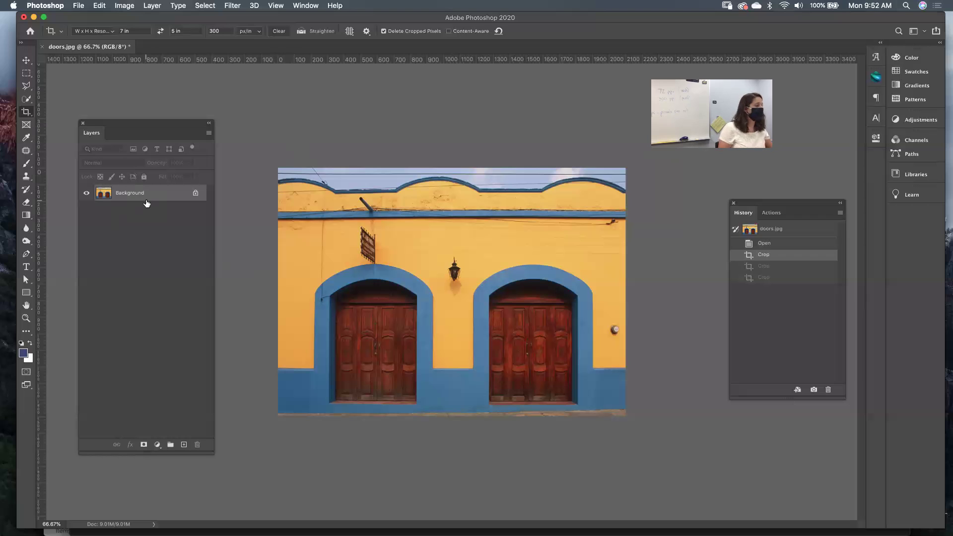
{"action": "left_click_drag", "start_coordinate": [93, 133], "coordinate": [876, 159]}
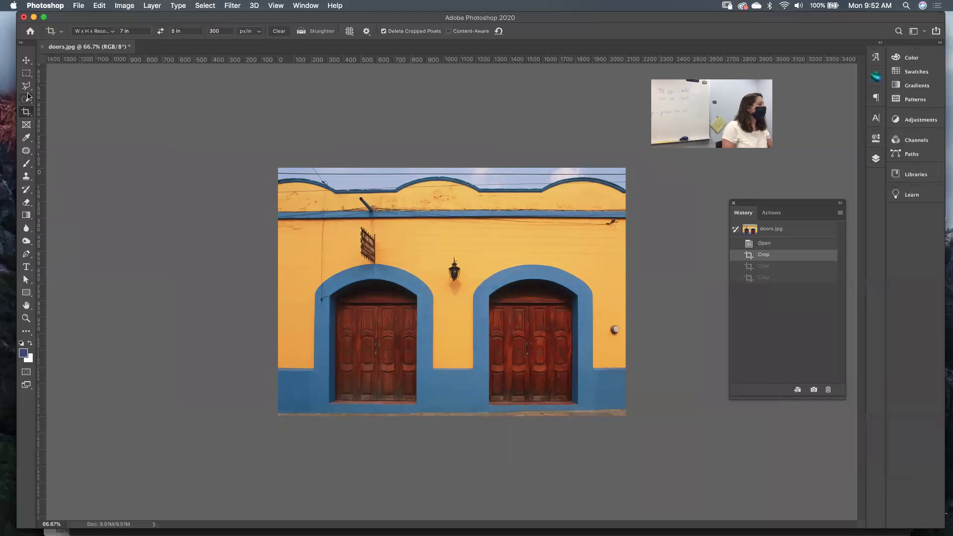
Step: Switch to the Spot Healing Brush and reduce its brush size to 200
{"action": "left_click", "coordinate": [25, 151]}
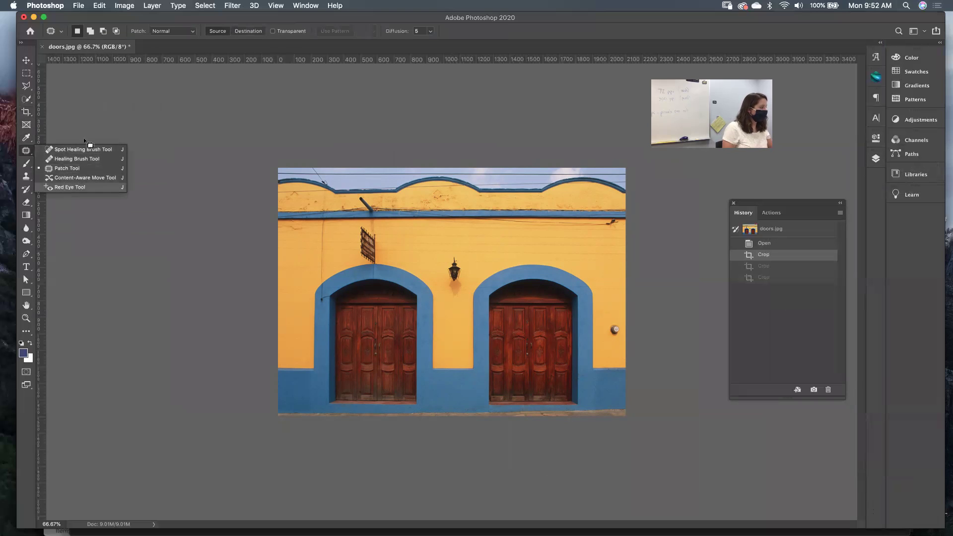
{"action": "left_click", "coordinate": [26, 152]}
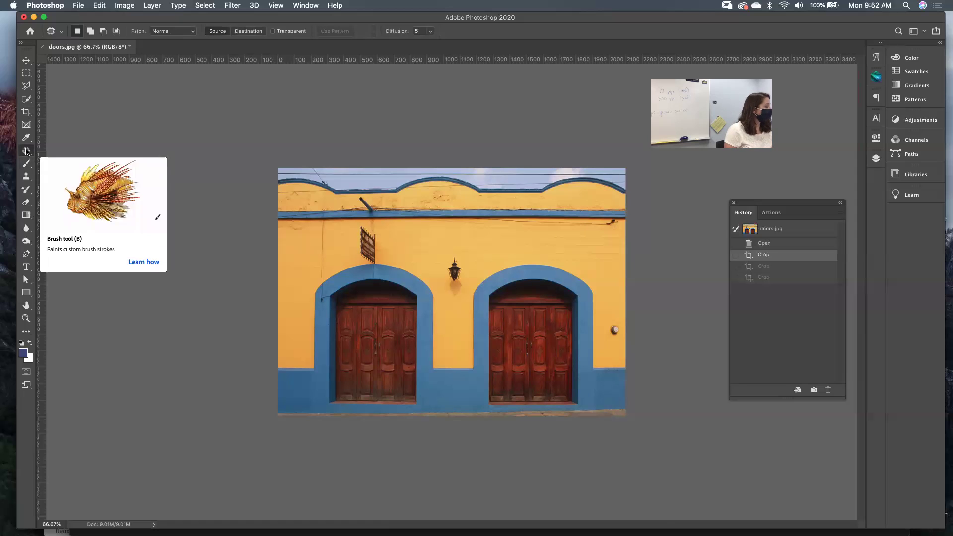
{"action": "left_click", "coordinate": [27, 151]}
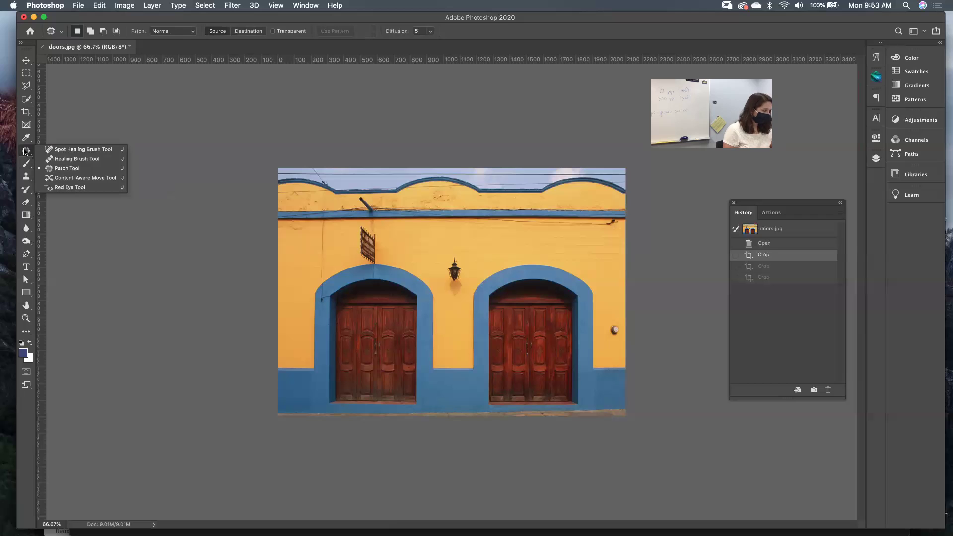
{"action": "left_click", "coordinate": [75, 151]}
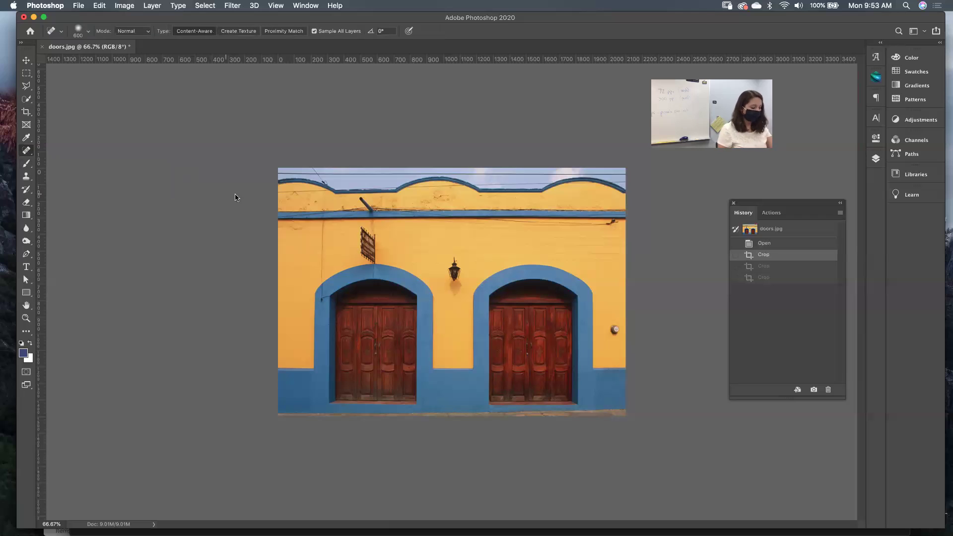
{"action": "key", "text": "bracketleft"}
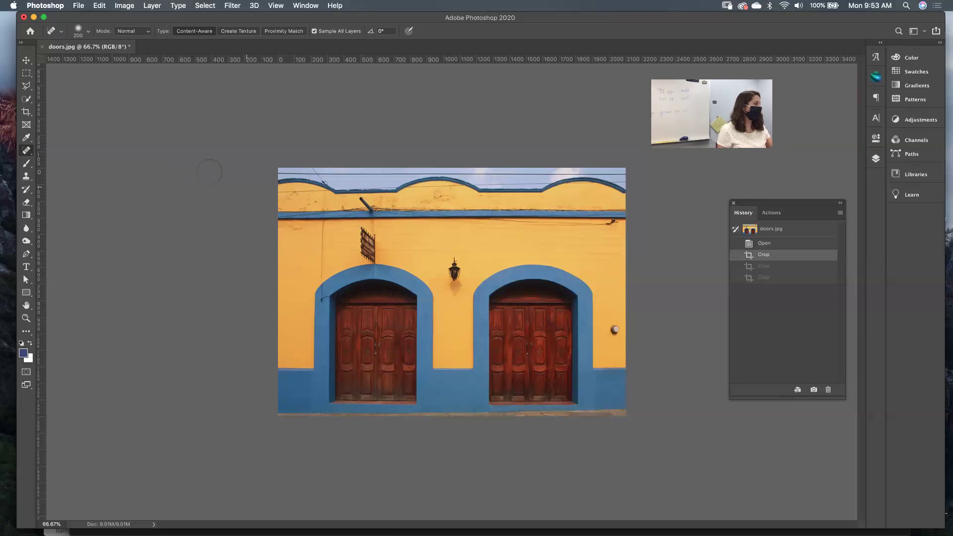
Step: Try to remove the wall lantern with the Spot Healing Brush at size 200, and undo the result
{"action": "left_click", "coordinate": [490, 238], "text": "alt"}
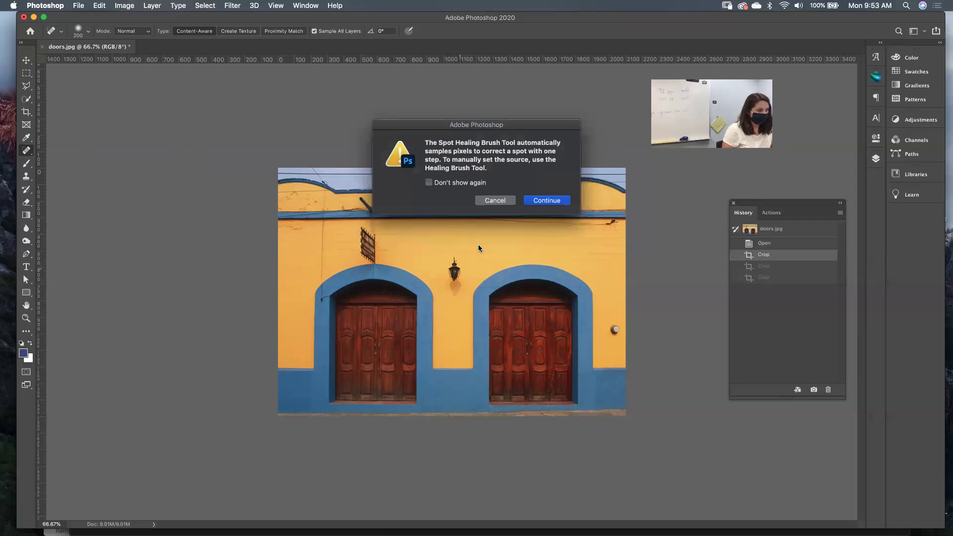
{"action": "left_click", "coordinate": [546, 205]}
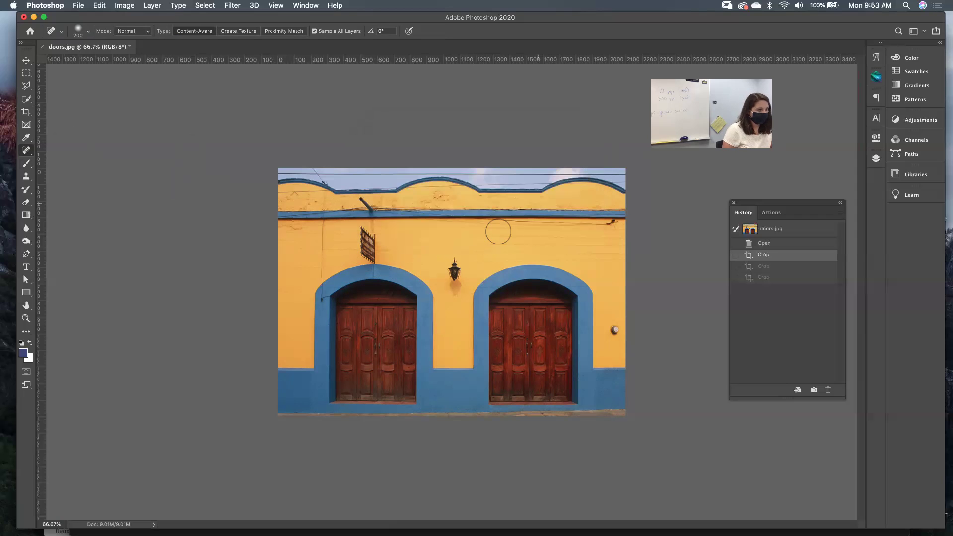
{"action": "left_click", "coordinate": [489, 234]}
{"action": "key", "text": "super+z"}
{"action": "left_click", "coordinate": [452, 270]}
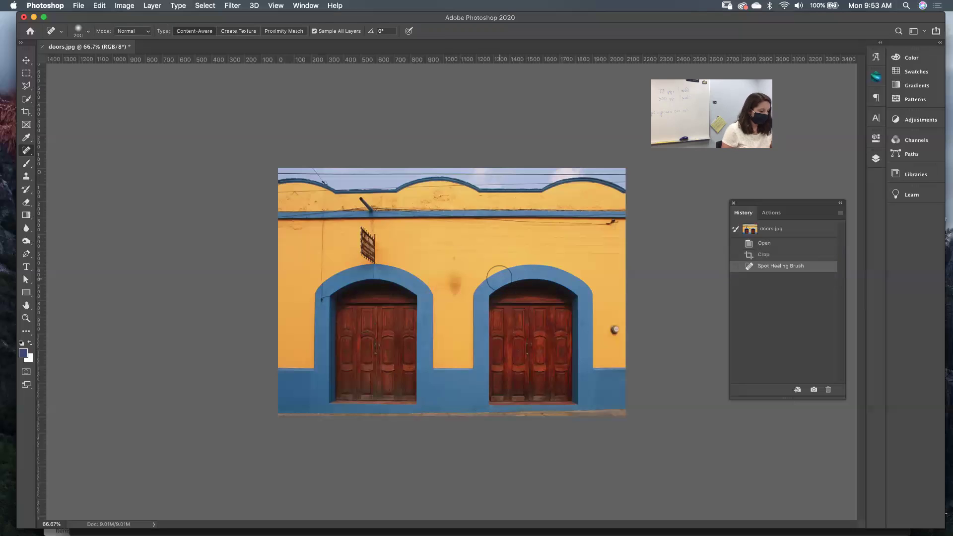
{"action": "key", "text": "super+z"}
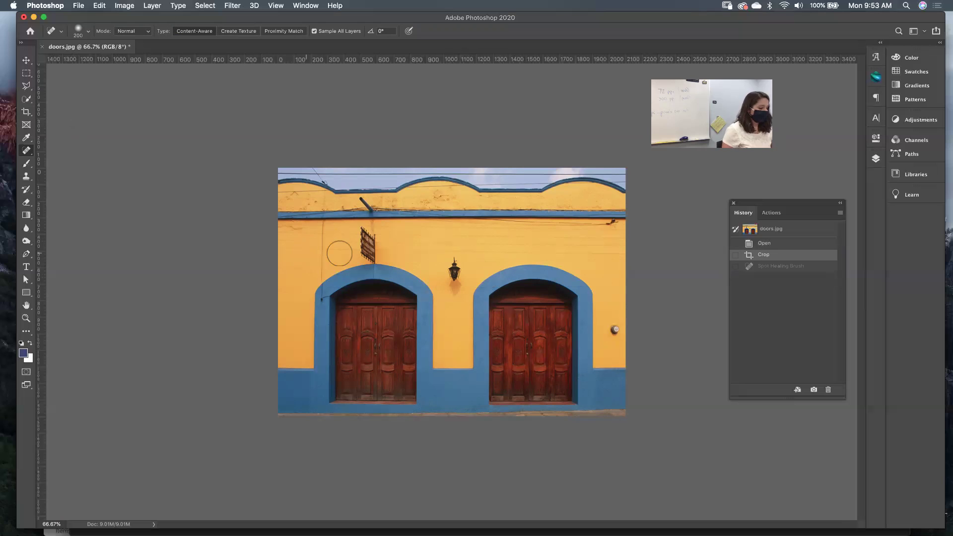
Step: Reduce the brush size to 100, paint over the wall lantern and its shadow, and undo the last healing stroke
{"action": "key", "text": "bracketleft"}
{"action": "key", "text": "bracketleft"}
{"action": "key", "text": "bracketleft"}
{"action": "key", "text": "bracketleft"}
{"action": "left_click_drag", "start_coordinate": [454, 263], "coordinate": [454, 299]}
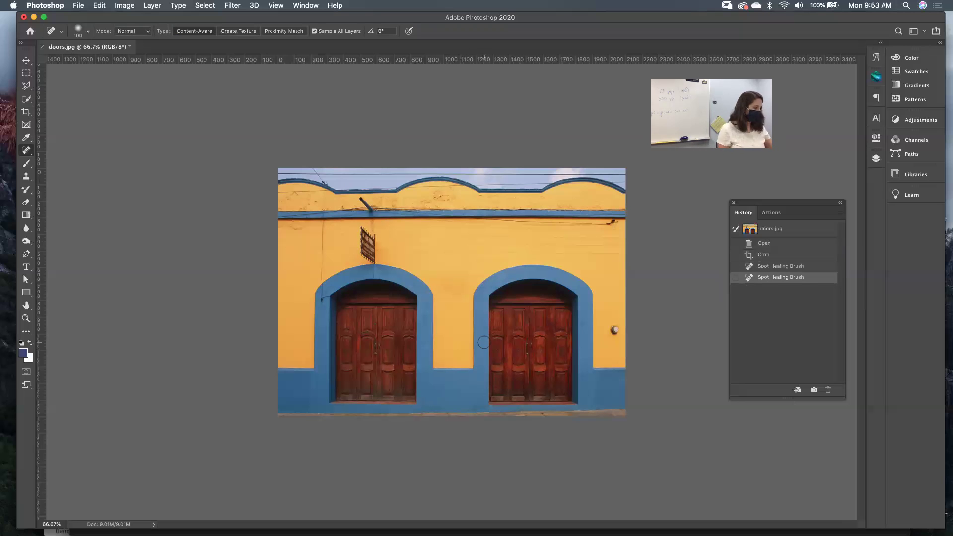
{"action": "key", "text": "super+z"}
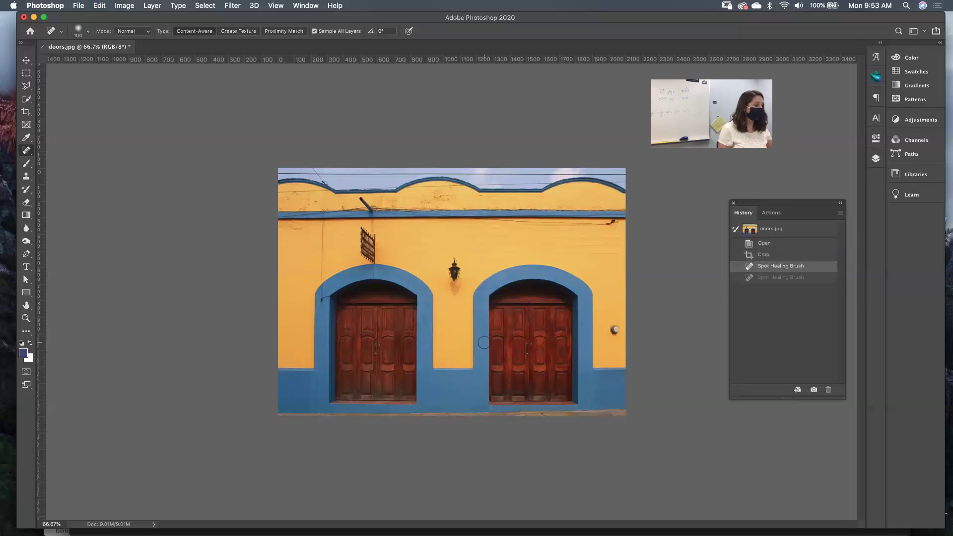
Step: Try removing the small round fixture near the photo's right edge with the Spot Healing Brush, and undo it
{"action": "right_click", "coordinate": [28, 154]}
{"action": "left_click", "coordinate": [62, 150]}
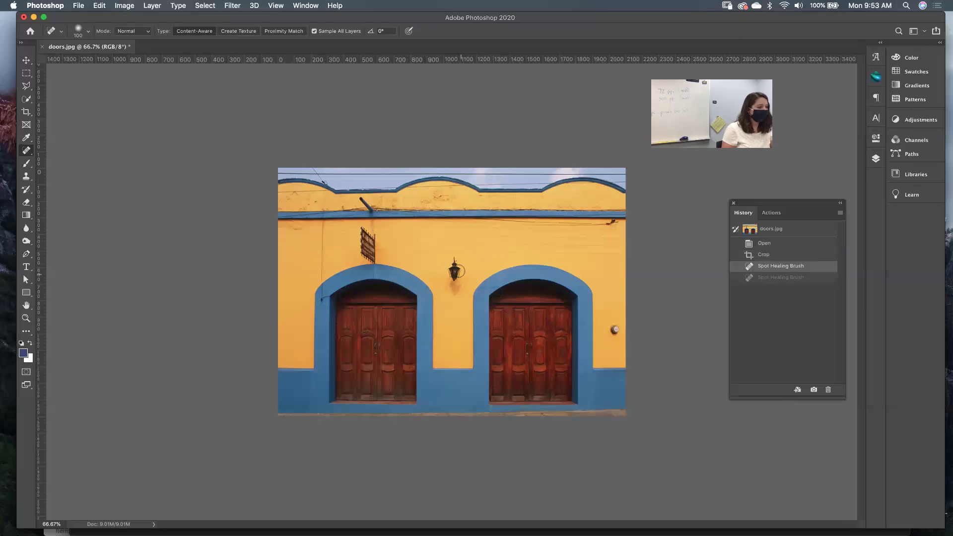
{"action": "left_click_drag", "start_coordinate": [615, 327], "coordinate": [613, 329]}
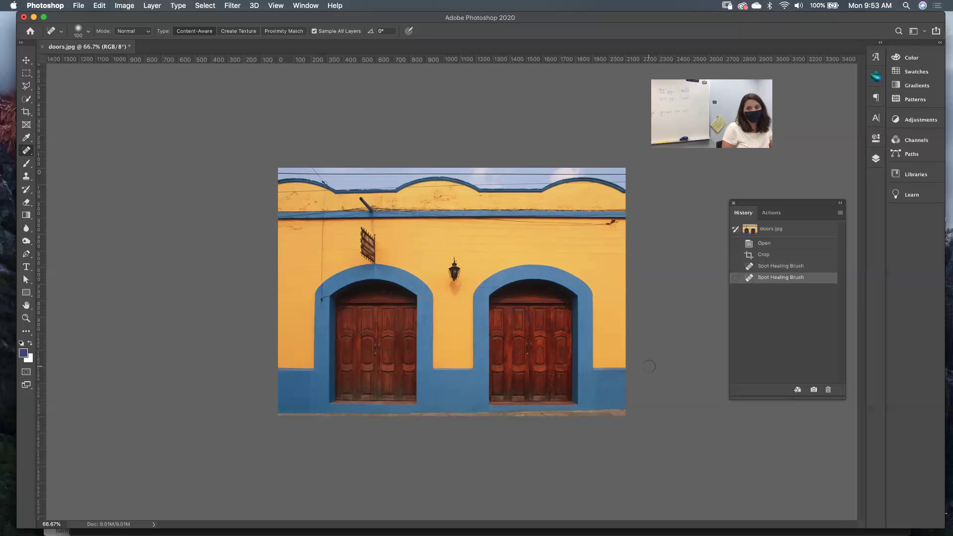
{"action": "key", "text": "super+z"}
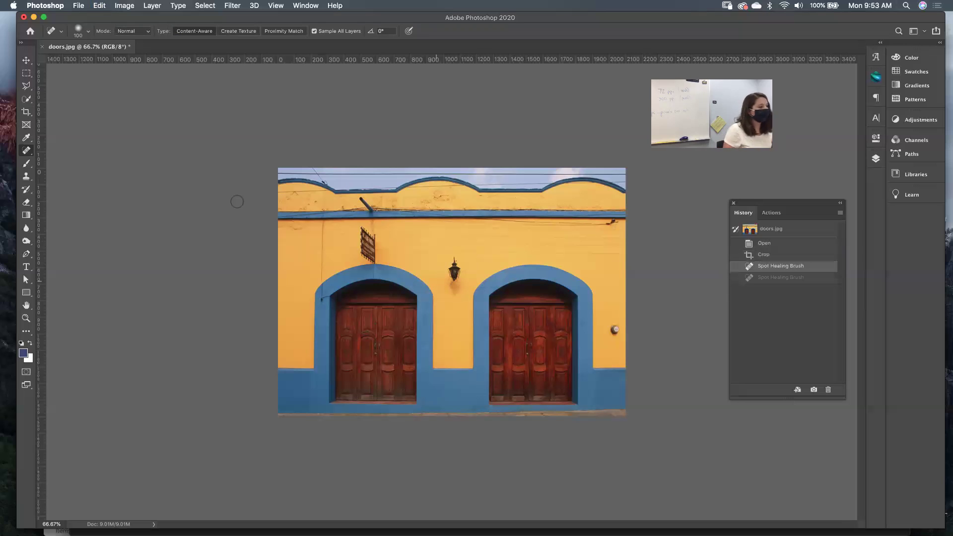
Step: Try removing the wall lantern twice with the Healing Brush, using sampled wall texture, and undo each attempt
{"action": "right_click", "coordinate": [28, 149]}
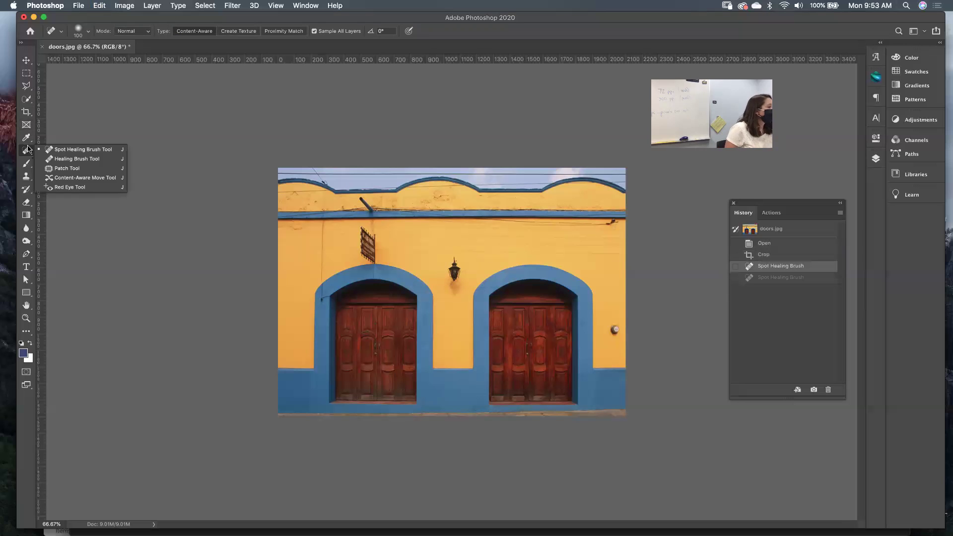
{"action": "left_click", "coordinate": [70, 160]}
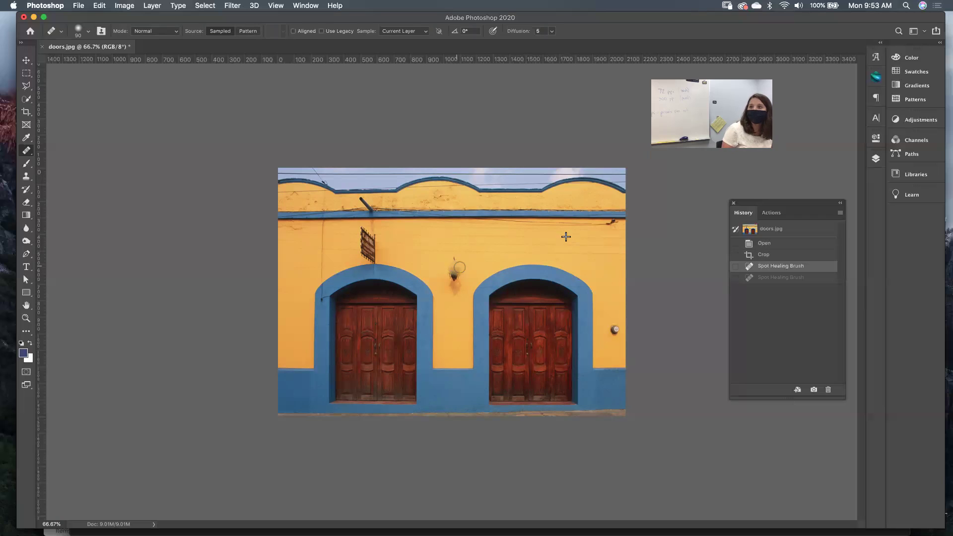
{"action": "mouse_move", "coordinate": [448, 273]}
{"action": "left_mouse_down"}
{"action": "mouse_move", "coordinate": [455, 291]}
{"action": "mouse_move", "coordinate": [448, 273]}
{"action": "left_mouse_up"}
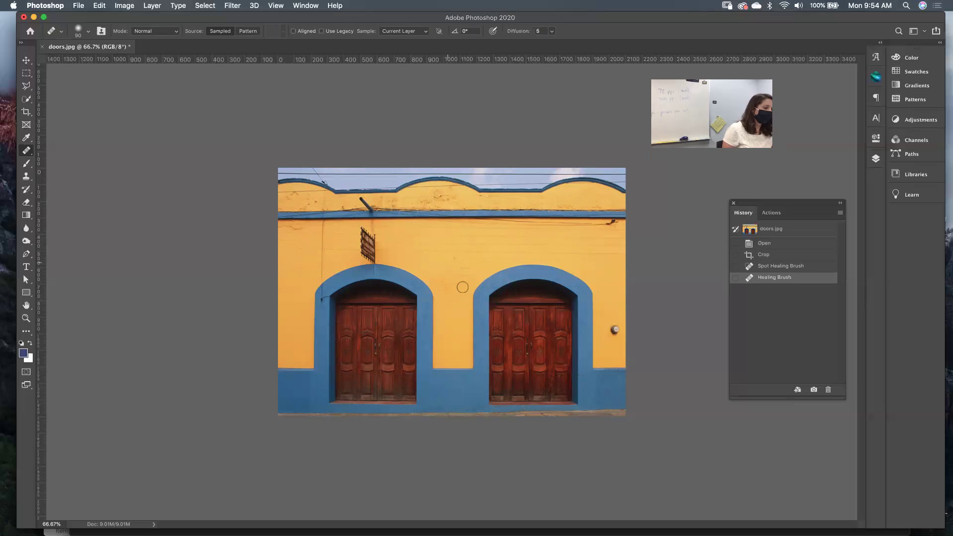
{"action": "key", "text": "super+z"}
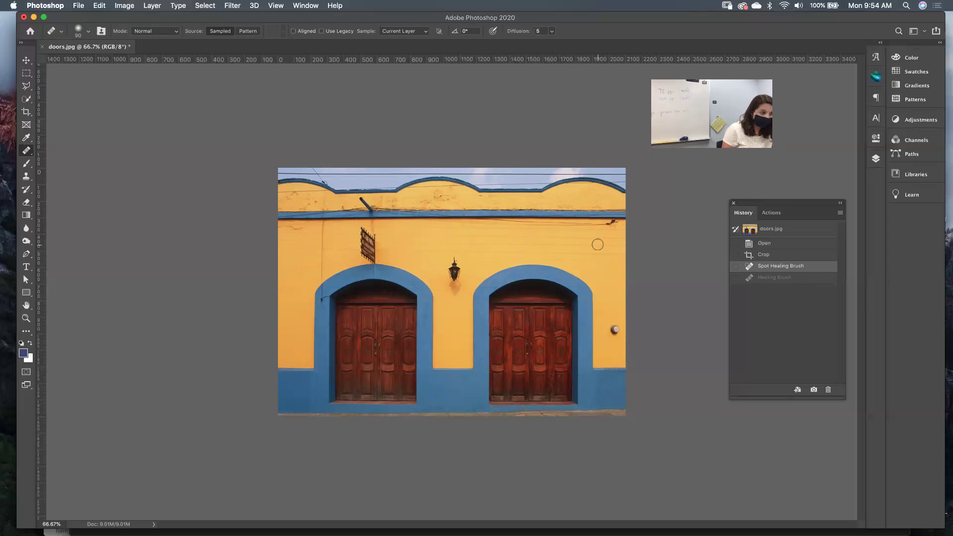
{"action": "left_click_drag", "start_coordinate": [462, 269], "coordinate": [450, 272]}
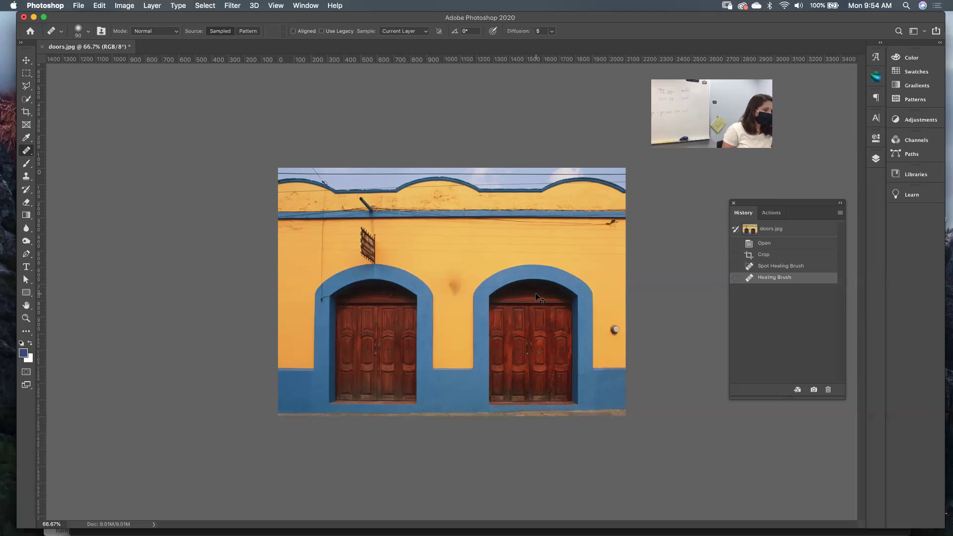
{"action": "key", "text": "cmd+z"}
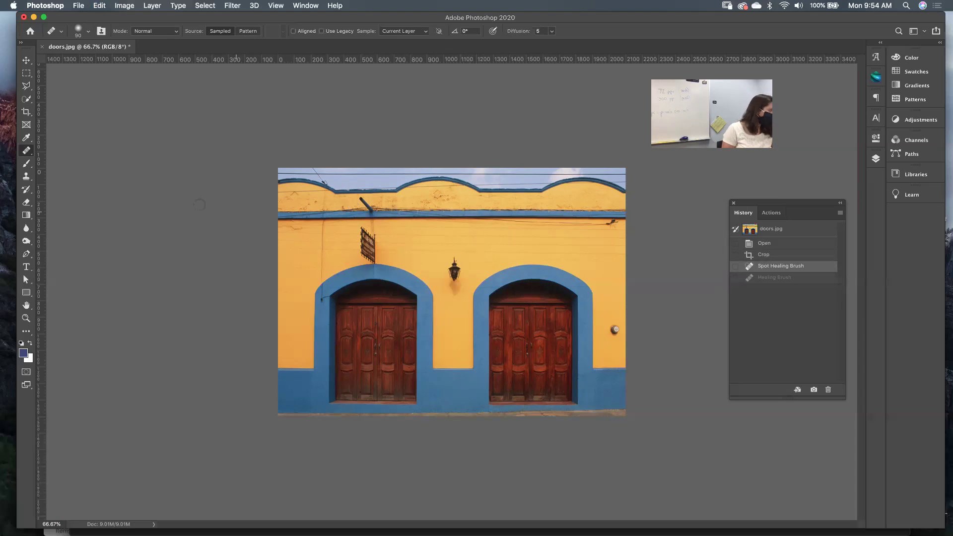
Step: Outline the wall lantern with the Patch tool, replace it with clean yellow wall, and undo back to the lantern selection
{"action": "right_click", "coordinate": [26, 150]}
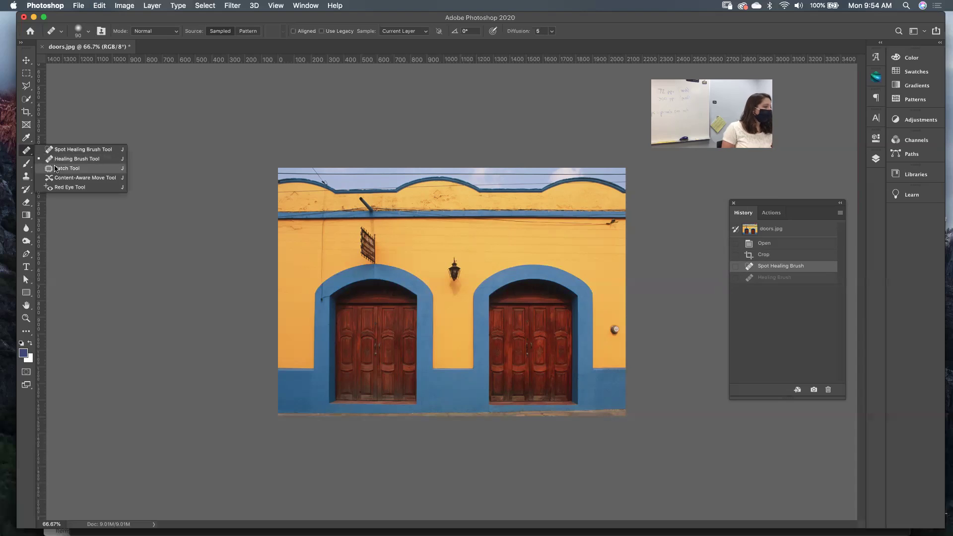
{"action": "left_click", "coordinate": [56, 168]}
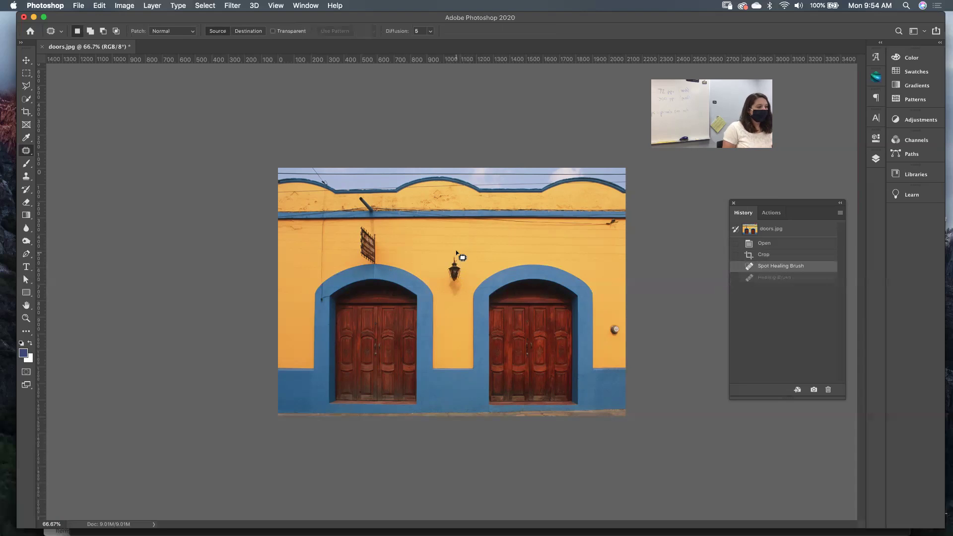
{"action": "mouse_move", "coordinate": [459, 252]}
{"action": "left_mouse_down"}
{"action": "mouse_move", "coordinate": [439, 275]}
{"action": "mouse_move", "coordinate": [454, 299]}
{"action": "mouse_move", "coordinate": [466, 271]}
{"action": "mouse_move", "coordinate": [460, 249]}
{"action": "mouse_move", "coordinate": [457, 264]}
{"action": "mouse_move", "coordinate": [499, 245]}
{"action": "mouse_move", "coordinate": [510, 263]}
{"action": "mouse_move", "coordinate": [609, 260]}
{"action": "left_mouse_up"}
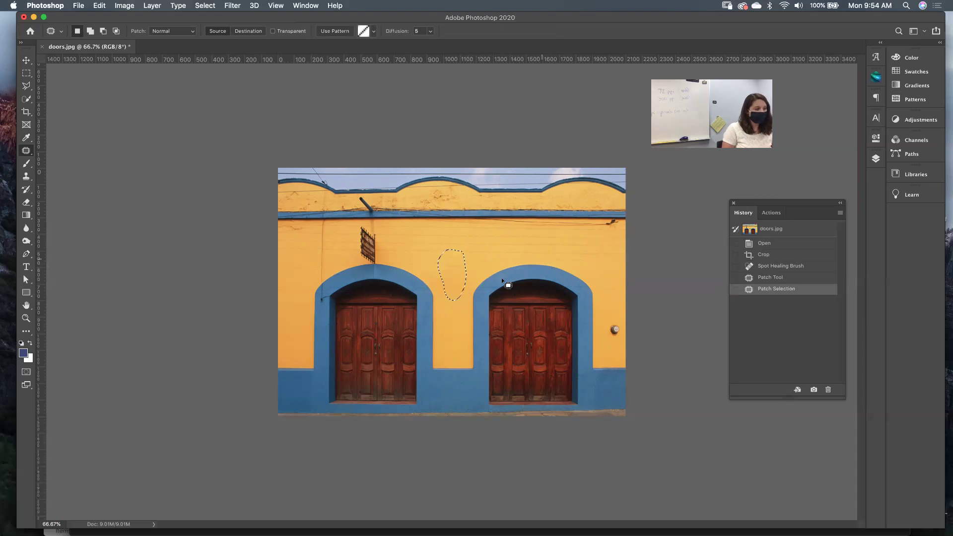
{"action": "key", "text": "super+d"}
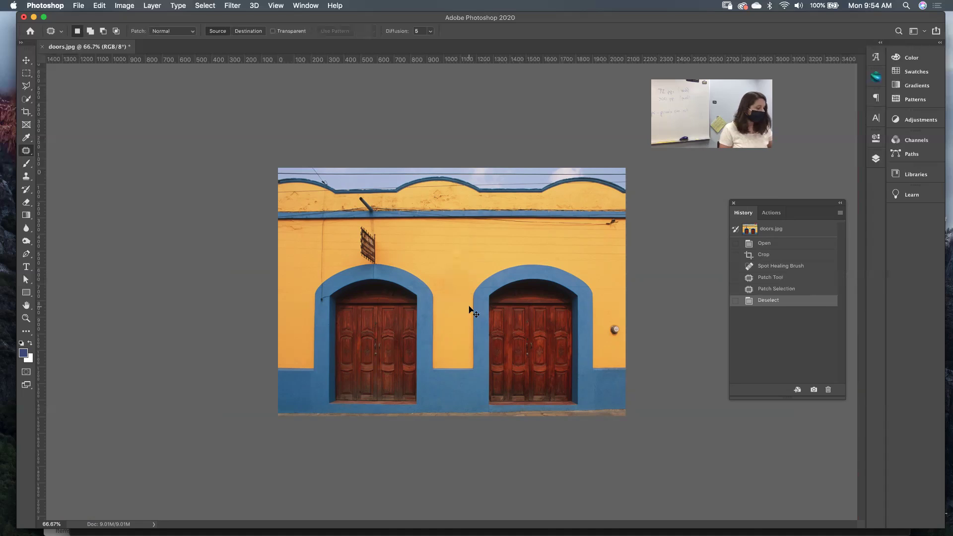
{"action": "key", "text": "super+z"}
{"action": "key", "text": "super+z"}
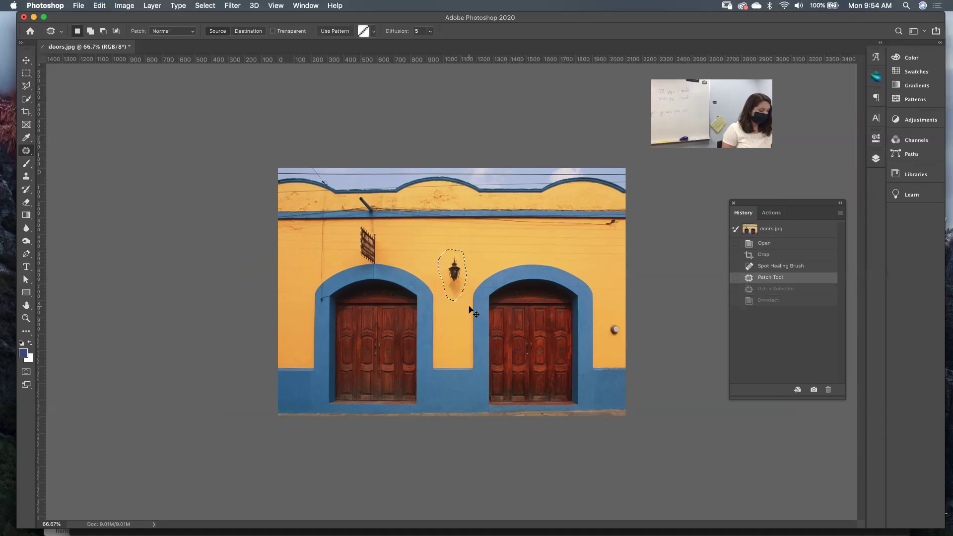
Step: Outline the wall lantern again with the Patch tool, replace it with clean wall, undo the patch and deselect
{"action": "key", "text": "super+d"}
{"action": "mouse_move", "coordinate": [466, 263]}
{"action": "left_mouse_down"}
{"action": "mouse_move", "coordinate": [453, 248]}
{"action": "mouse_move", "coordinate": [446, 282]}
{"action": "mouse_move", "coordinate": [458, 301]}
{"action": "mouse_move", "coordinate": [466, 260]}
{"action": "mouse_move", "coordinate": [496, 247]}
{"action": "mouse_move", "coordinate": [559, 251]}
{"action": "mouse_move", "coordinate": [553, 260]}
{"action": "mouse_move", "coordinate": [557, 252]}
{"action": "left_mouse_up"}
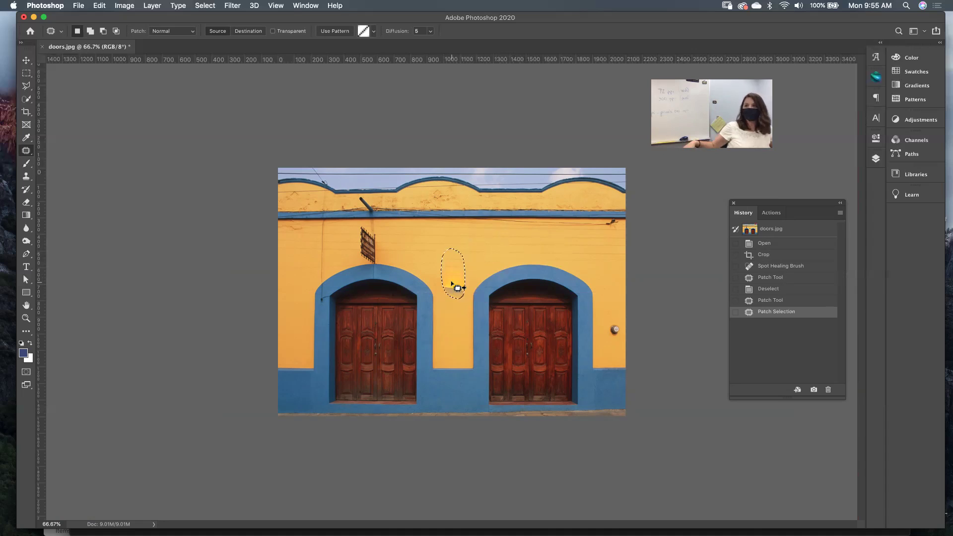
{"action": "key", "text": "super+z"}
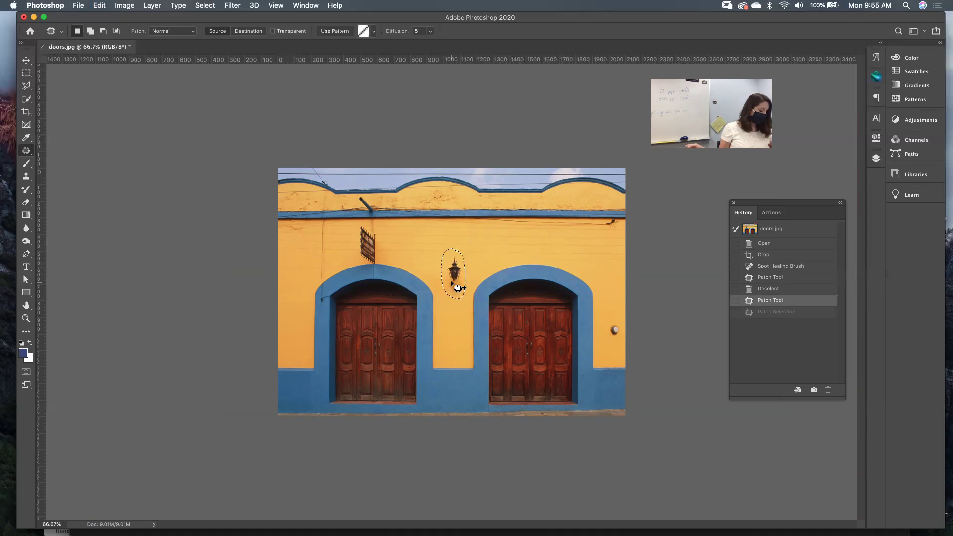
{"action": "key", "text": "super+d"}
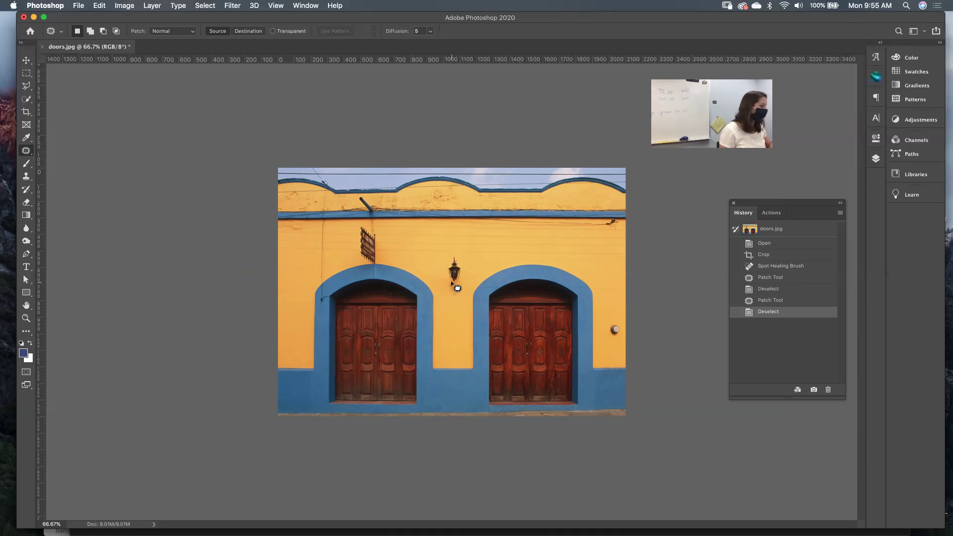
Step: Add a Hue/Saturation adjustment layer over the photo and set its Hue to +80
{"action": "right_click", "coordinate": [28, 153]}
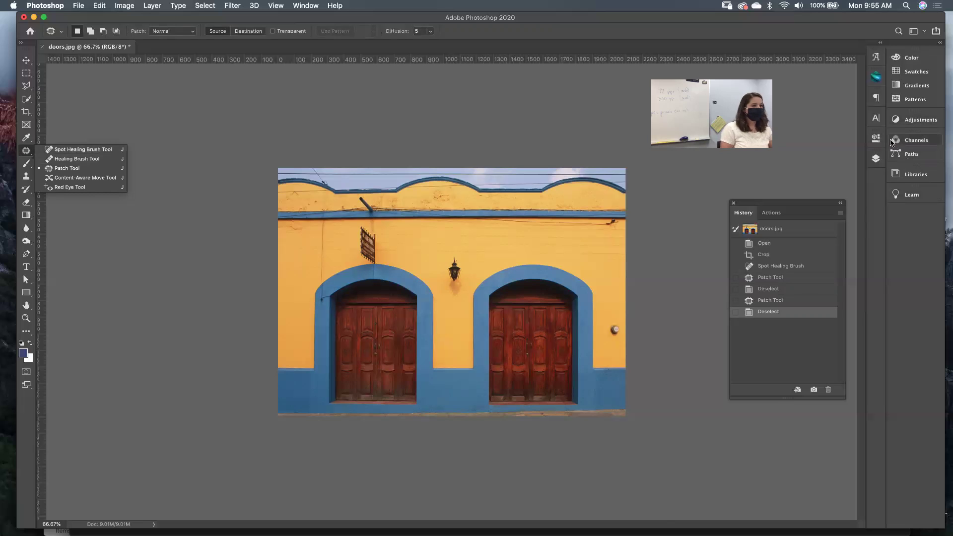
{"action": "left_click", "coordinate": [916, 121]}
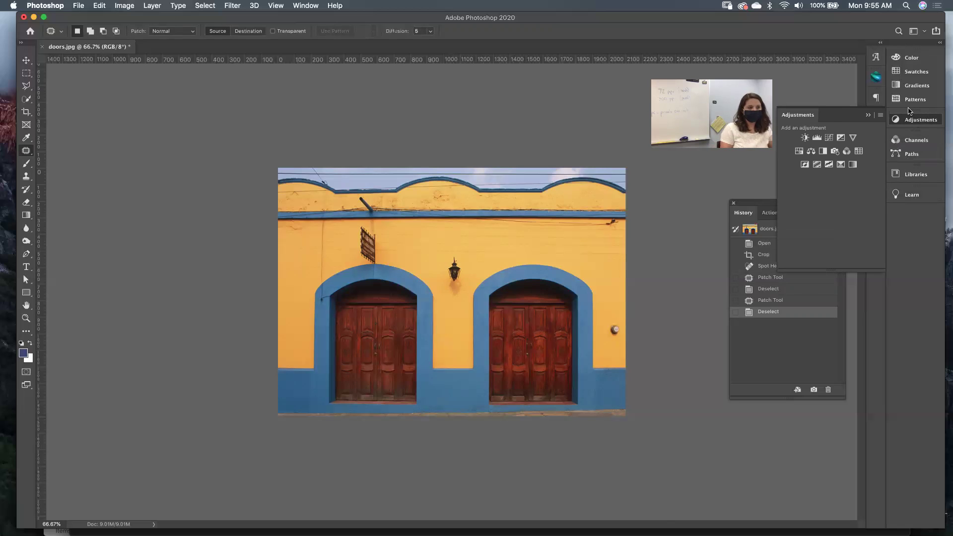
{"action": "left_click", "coordinate": [799, 151]}
{"action": "left_click_drag", "start_coordinate": [807, 205], "coordinate": [834, 215]}
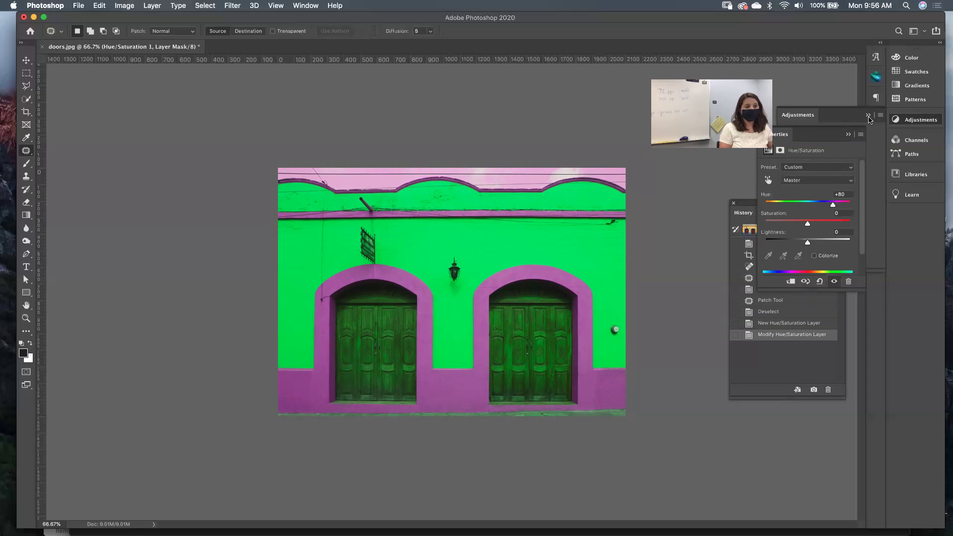
Step: Hide and show the Hue/Saturation 1 layer to compare the recoloured photo with the original
{"action": "left_click_drag", "start_coordinate": [869, 126], "coordinate": [877, 151]}
{"action": "left_click", "coordinate": [876, 160]}
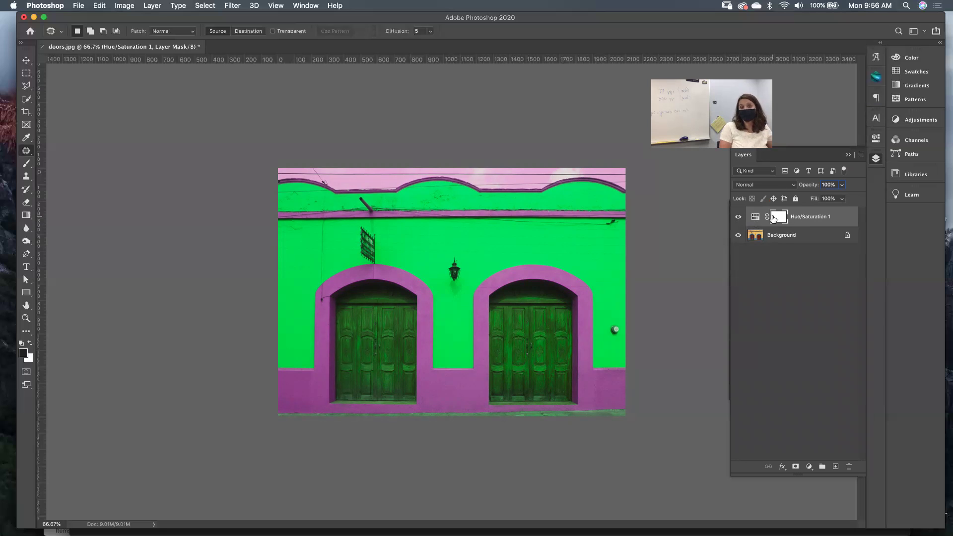
{"action": "left_click", "coordinate": [738, 217]}
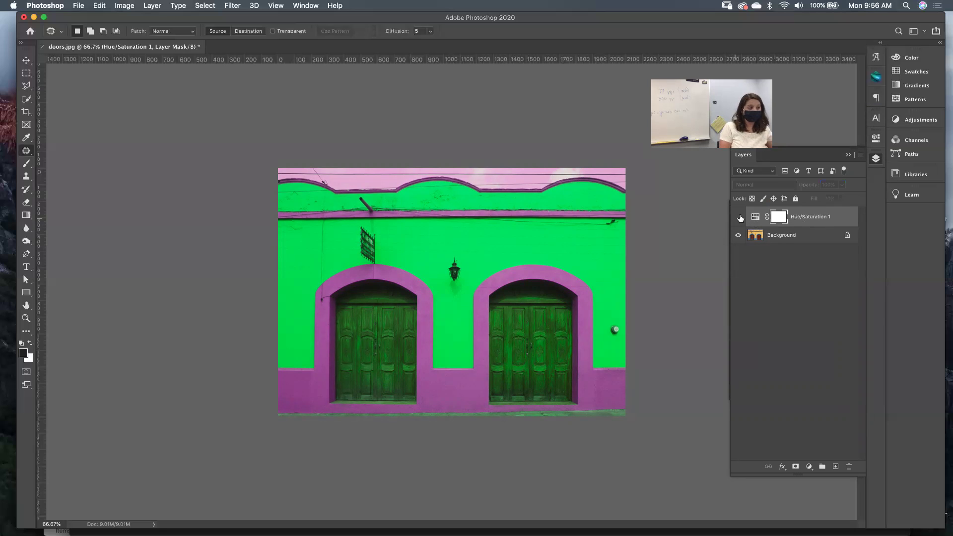
{"action": "left_click", "coordinate": [738, 217]}
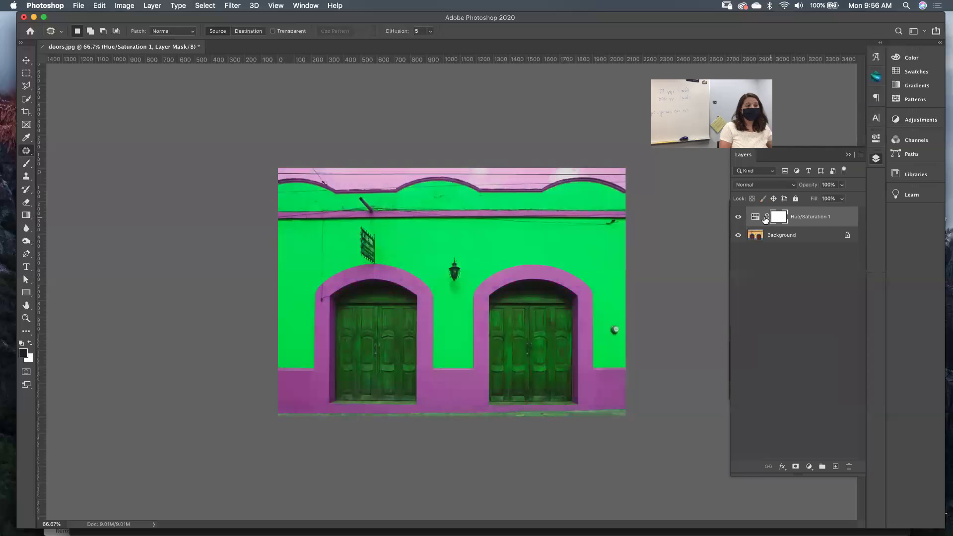
Step: Reopen the Hue/Saturation 1 layer's settings and change the Hue to -20
{"action": "left_click", "coordinate": [757, 219]}
{"action": "left_click_drag", "start_coordinate": [833, 204], "coordinate": [799, 205]}
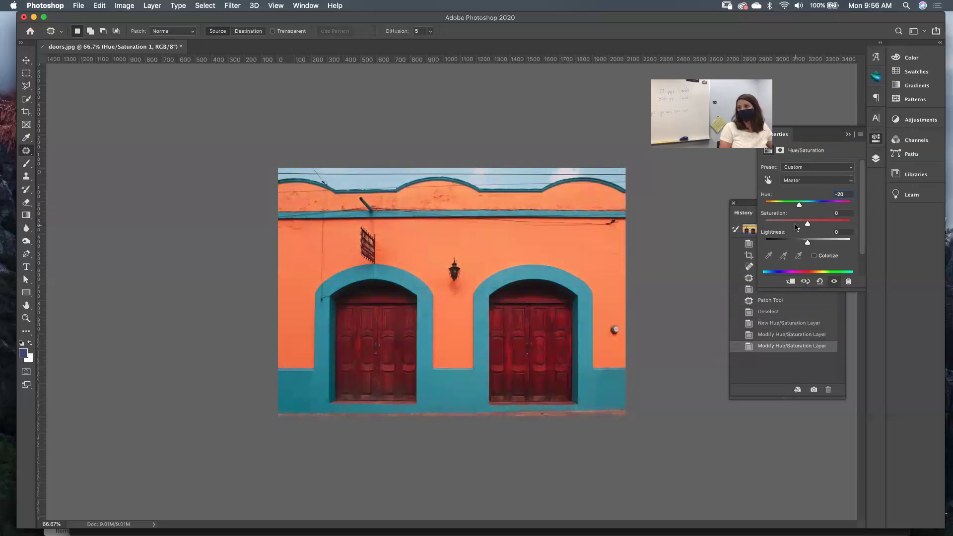
{"action": "left_click", "coordinate": [846, 134]}
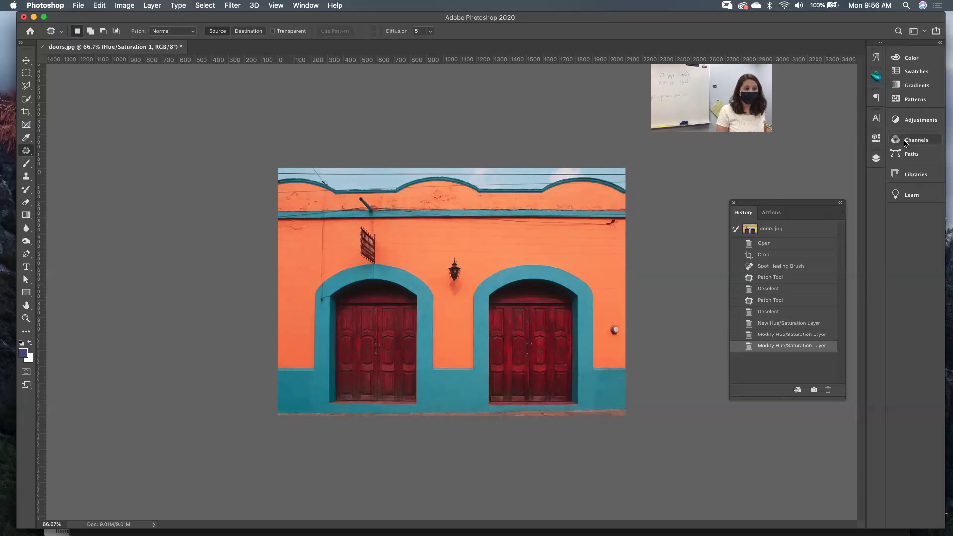
Step: Review the available adjustment types, and activate the Spot Healing Brush Tool
{"action": "left_click", "coordinate": [909, 122]}
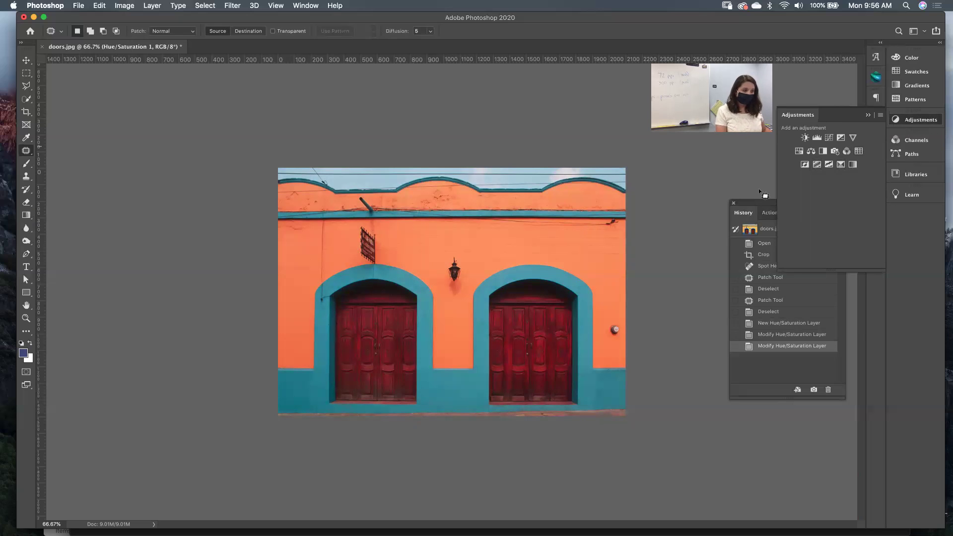
{"action": "left_click", "coordinate": [917, 119]}
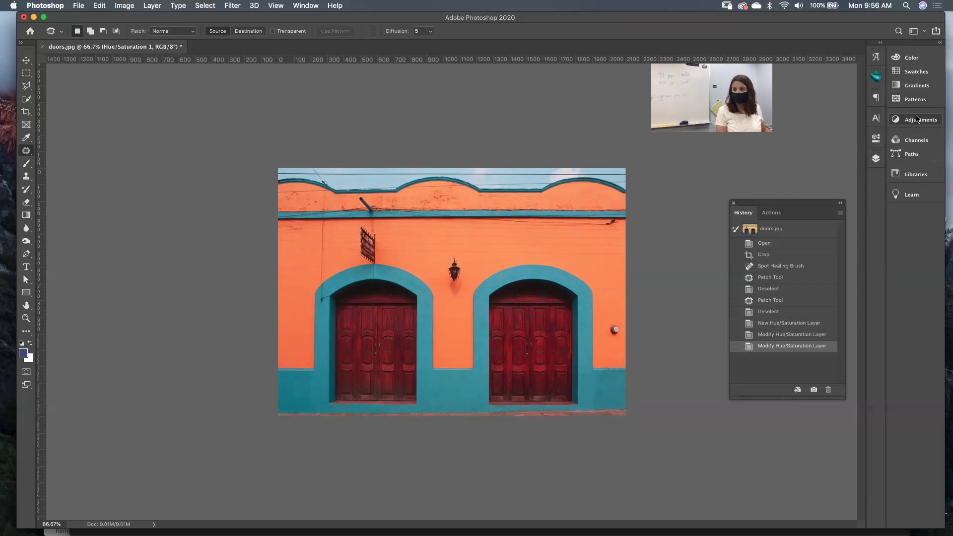
{"action": "left_click", "coordinate": [27, 152]}
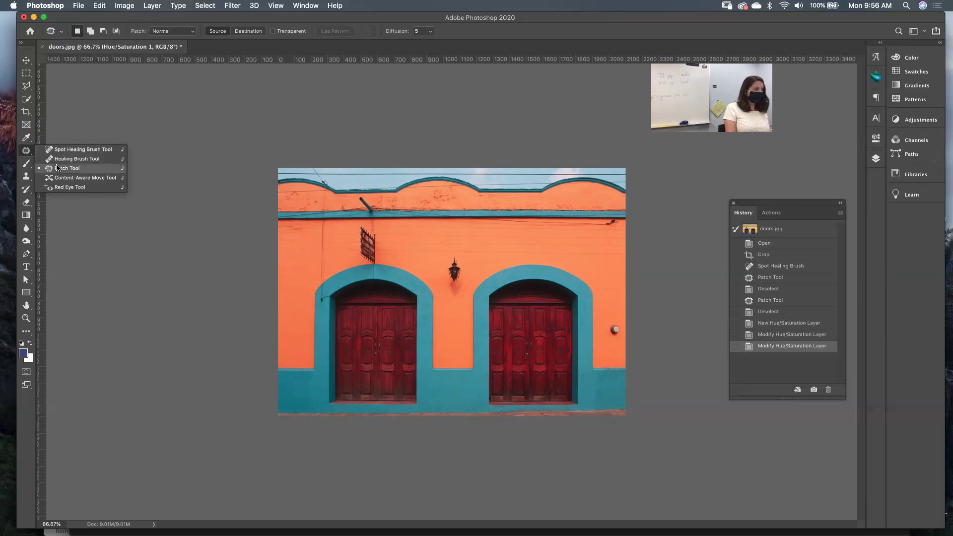
{"action": "left_click", "coordinate": [80, 149]}
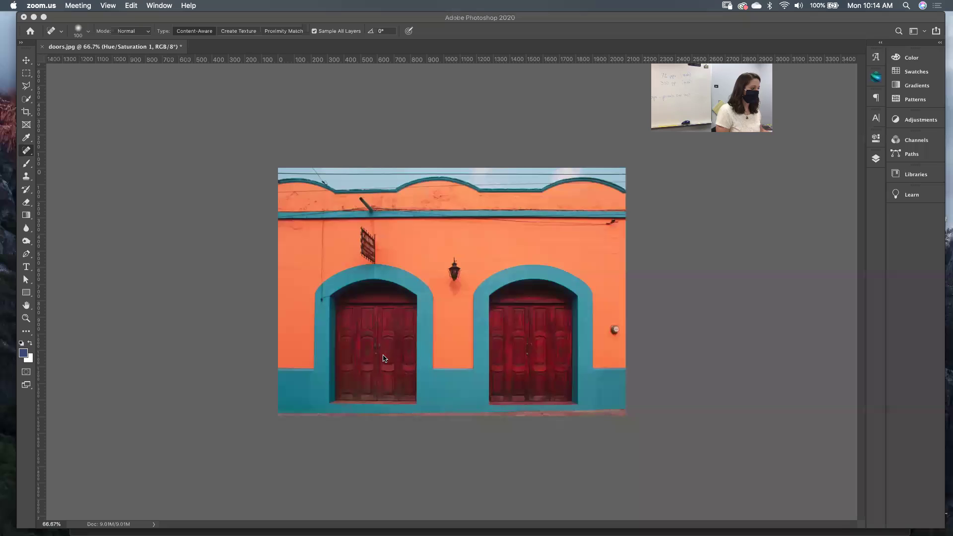
Step: Switch to Chrome, pause the Top Pop Hits station on Pandora, and minimise the browser to return to Photoshop
{"action": "left_click", "coordinate": [118, 522]}
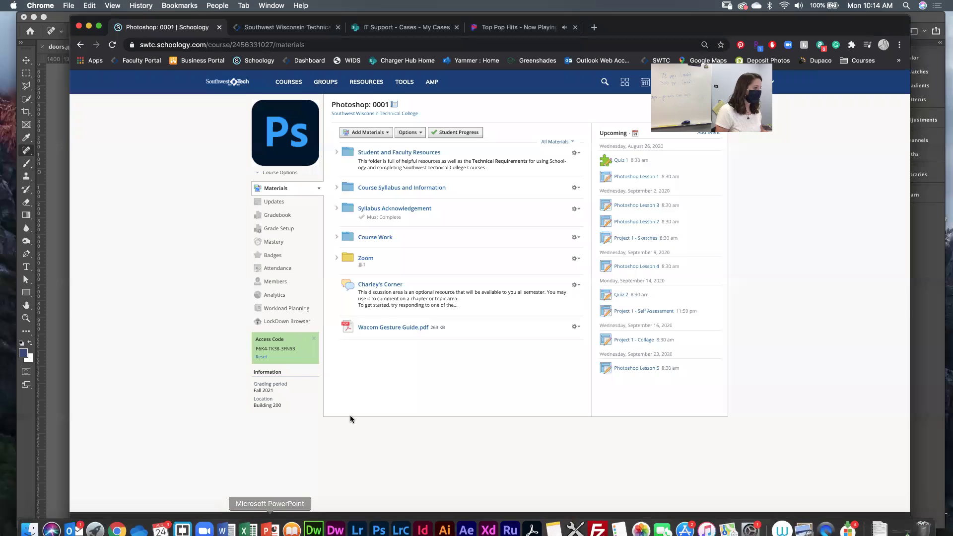
{"action": "left_click", "coordinate": [497, 28]}
{"action": "key", "text": "space"}
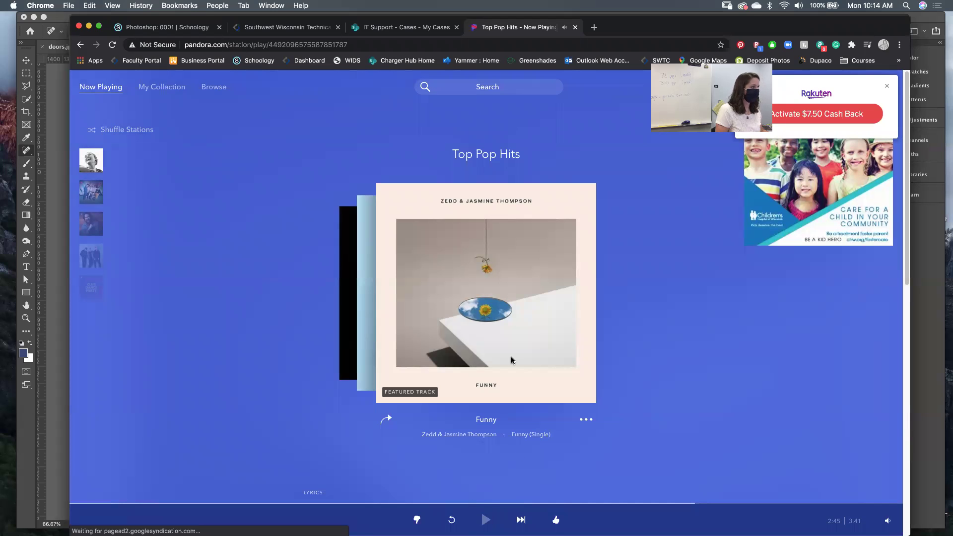
{"action": "left_click", "coordinate": [90, 26]}
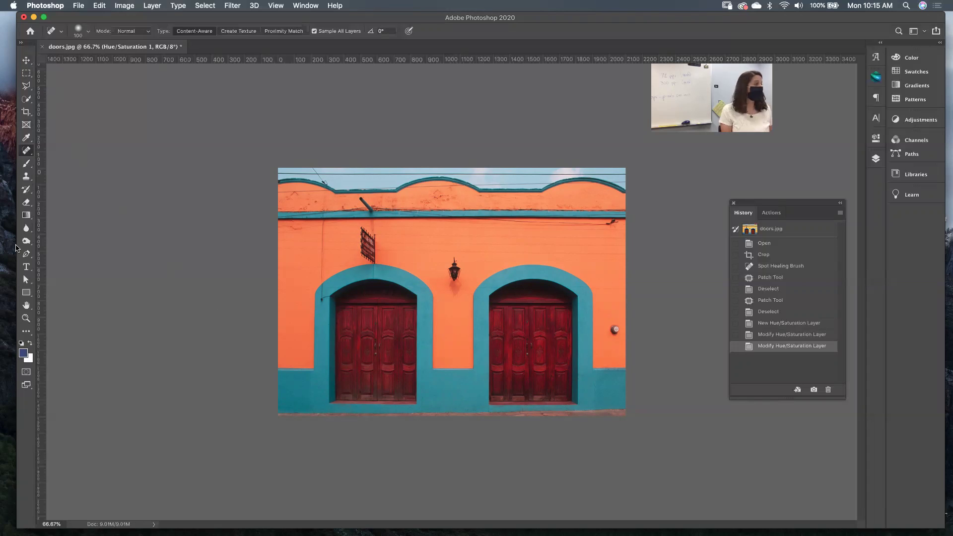
Step: Show the variants of the marquee and lasso tools, and switch from the Move Tool to the Rectangular Marquee Tool
{"action": "left_click", "coordinate": [27, 73]}
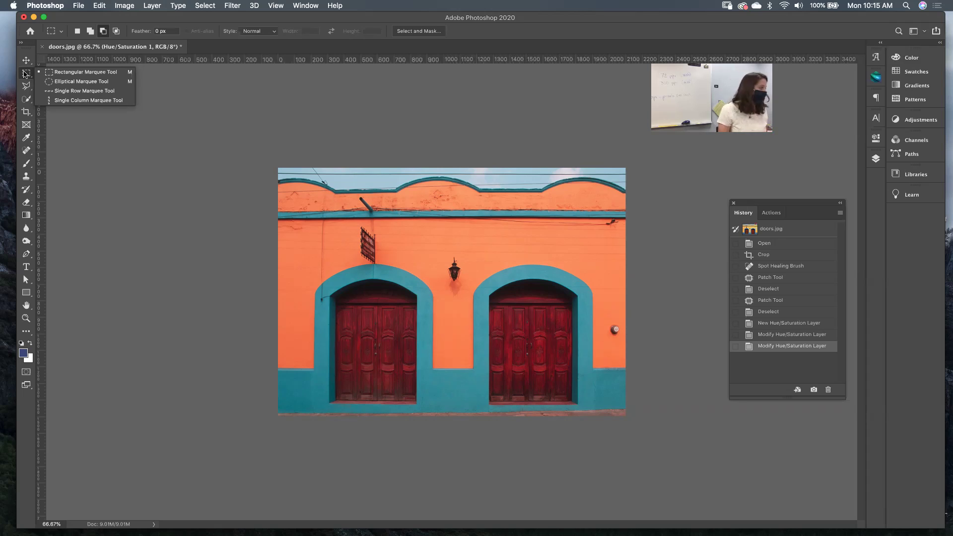
{"action": "left_click", "coordinate": [26, 86]}
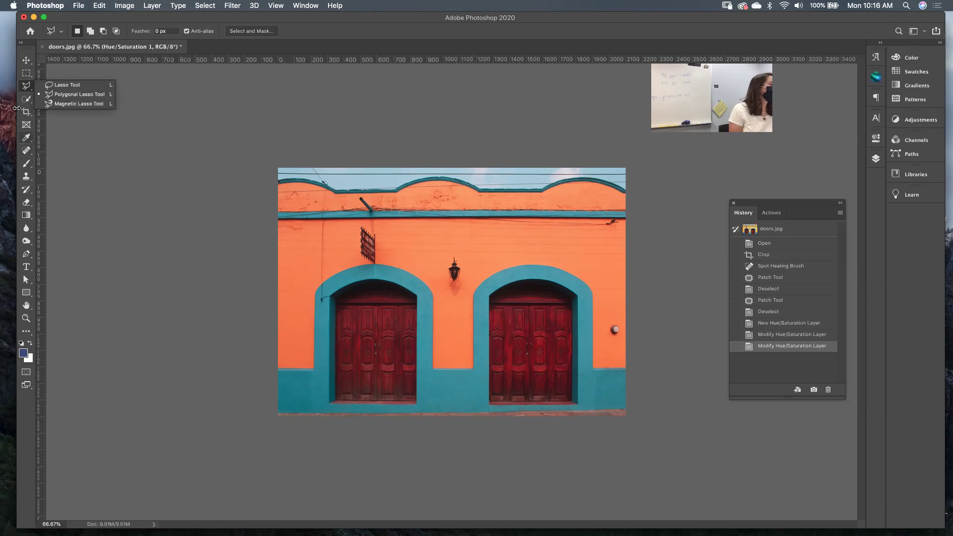
{"action": "left_click", "coordinate": [26, 61]}
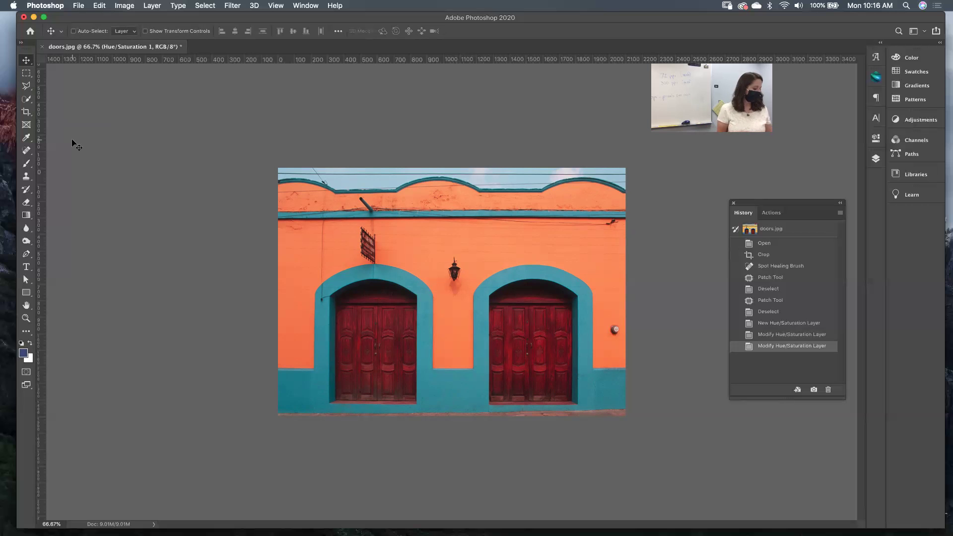
{"action": "key", "text": "m"}
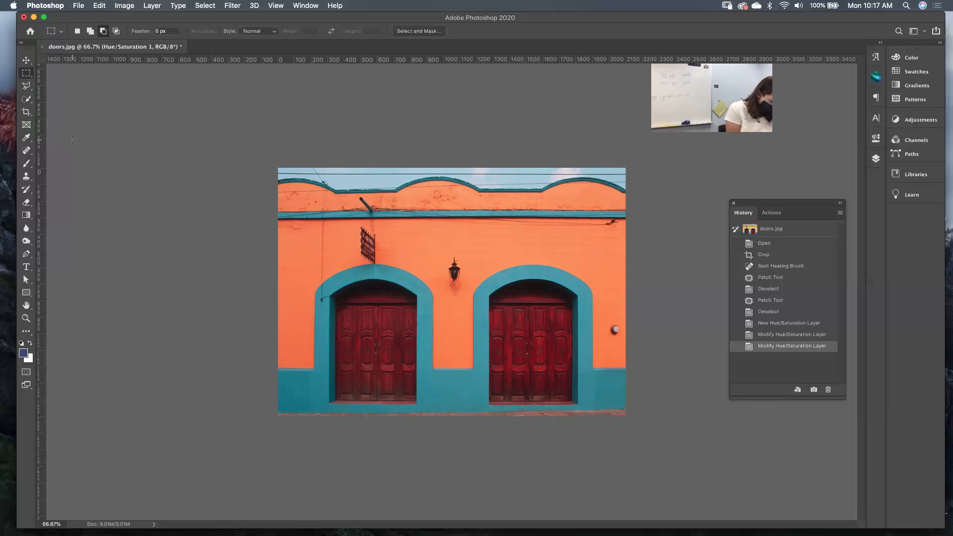
Step: Reset the colours, try a muted red as the foreground colour, and restore the default black foreground and white background
{"action": "left_click", "coordinate": [21, 343]}
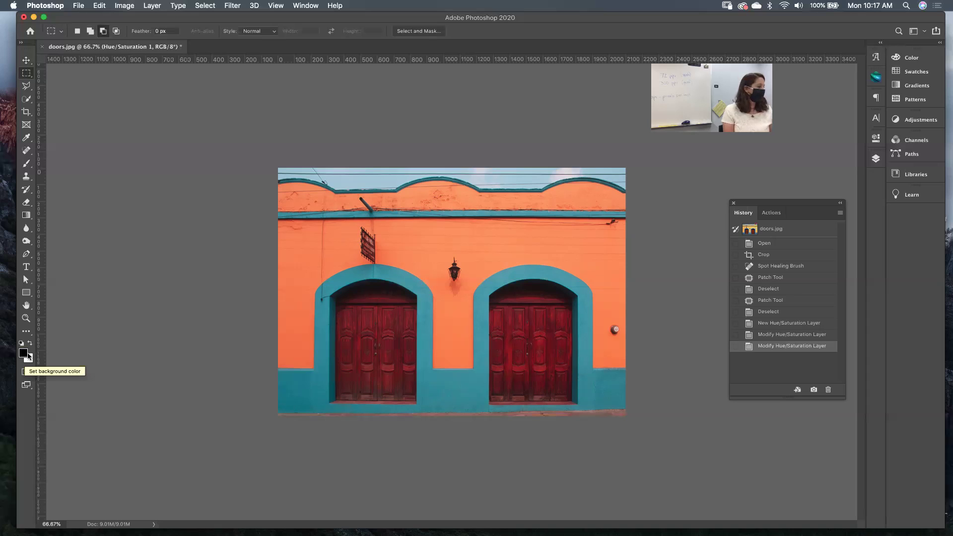
{"action": "left_click", "coordinate": [23, 353]}
{"action": "left_click_drag", "start_coordinate": [297, 273], "coordinate": [329, 258]}
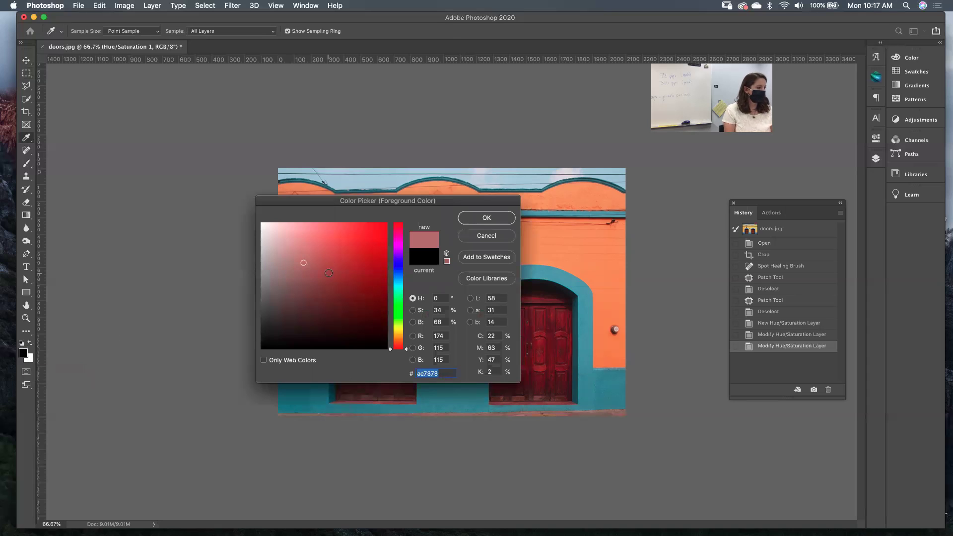
{"action": "left_click", "coordinate": [487, 217]}
{"action": "key", "text": "d"}
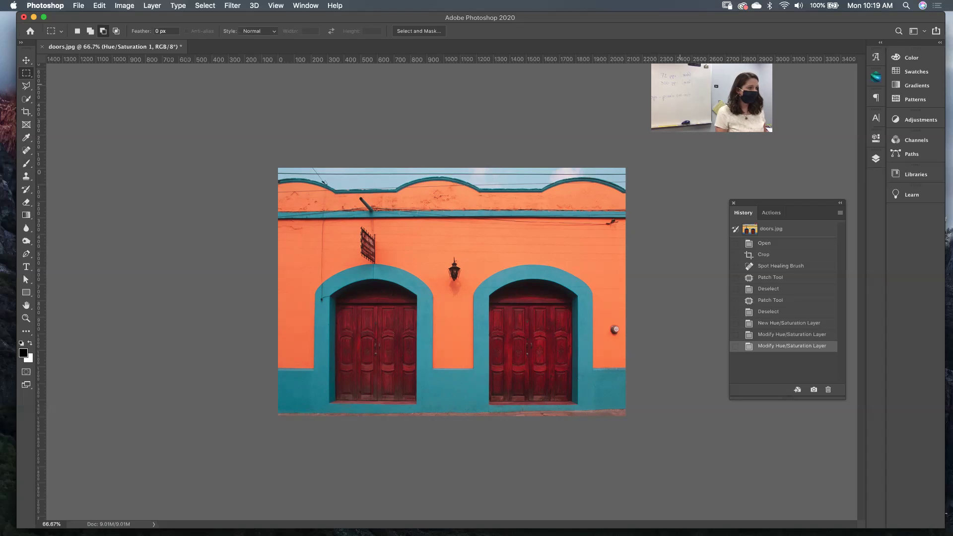
Step: Switch to the Zoom meeting application
{"action": "mouse_move", "coordinate": [349, 521]}
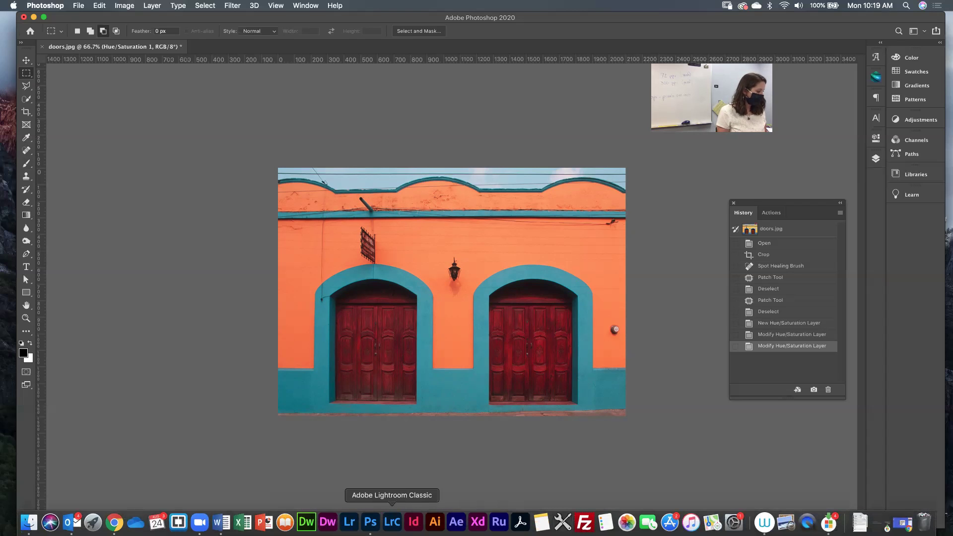
{"action": "left_click", "coordinate": [199, 521]}
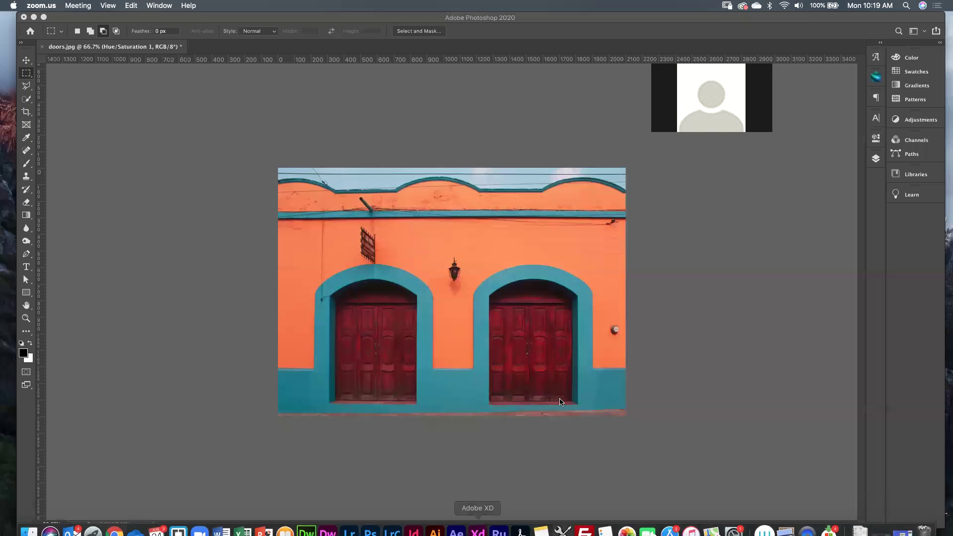